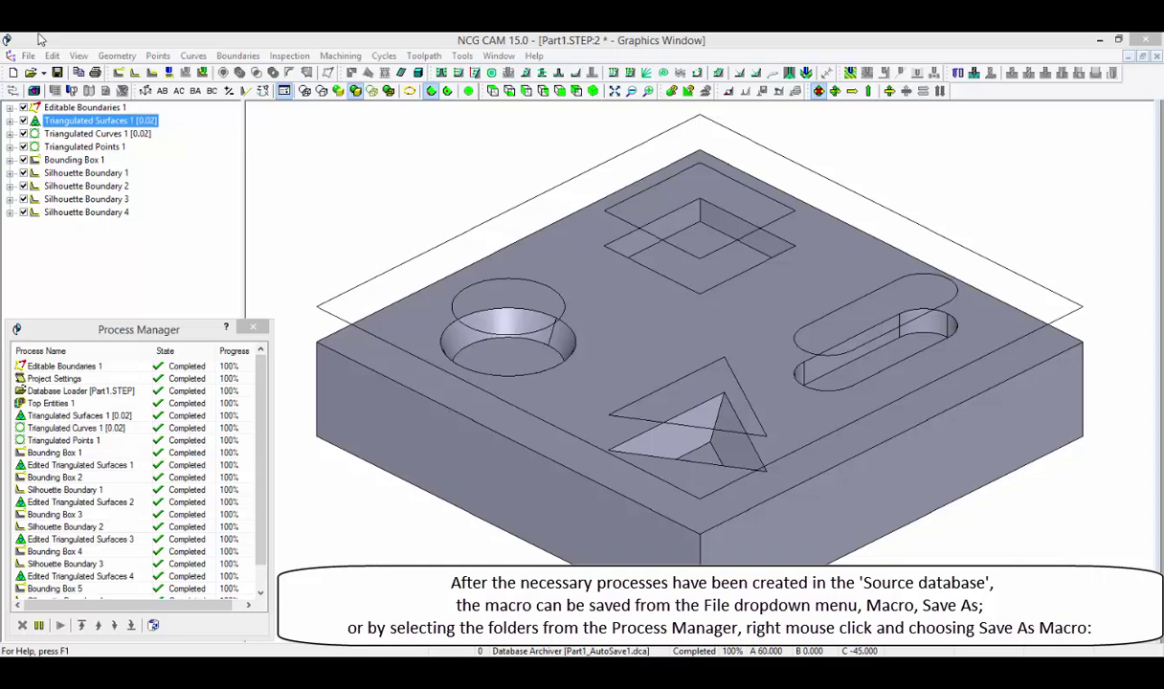
pyautogui.click(28, 55)
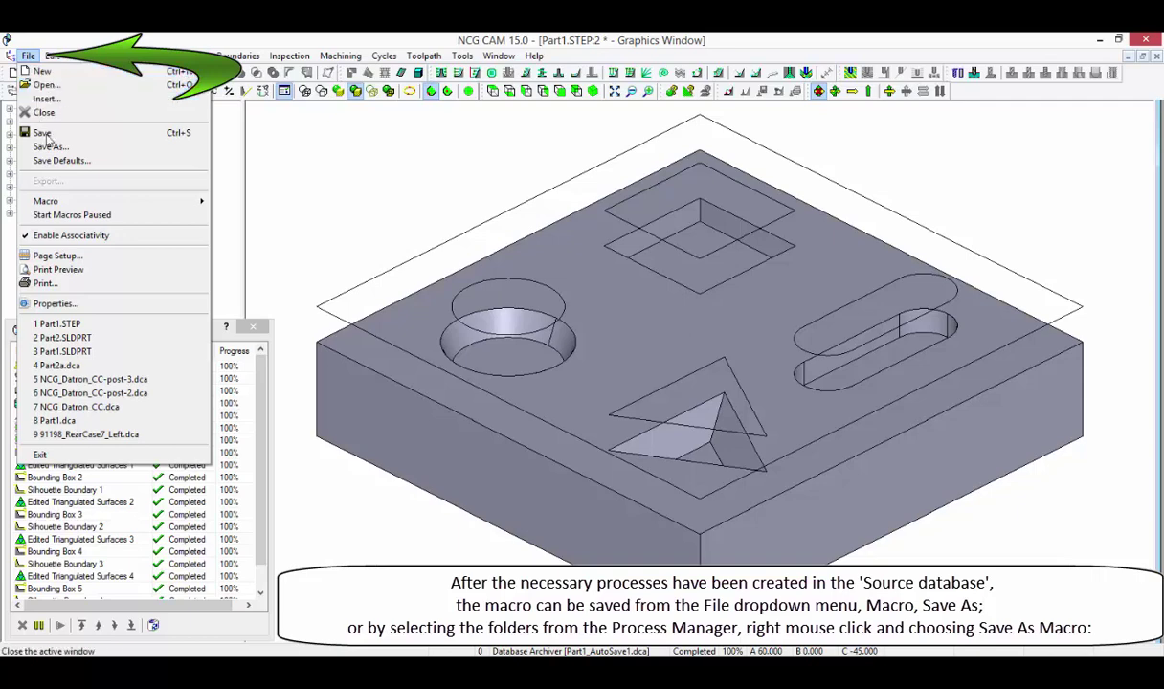
pyautogui.moveTo(89, 207)
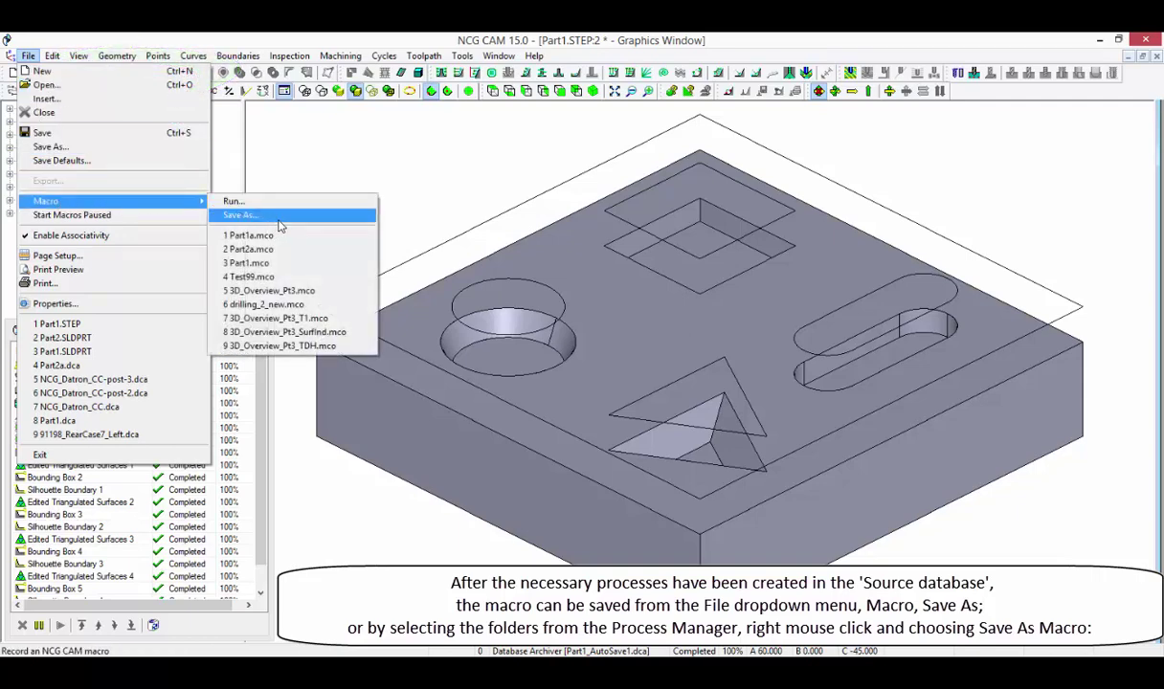
pyautogui.click(83, 489)
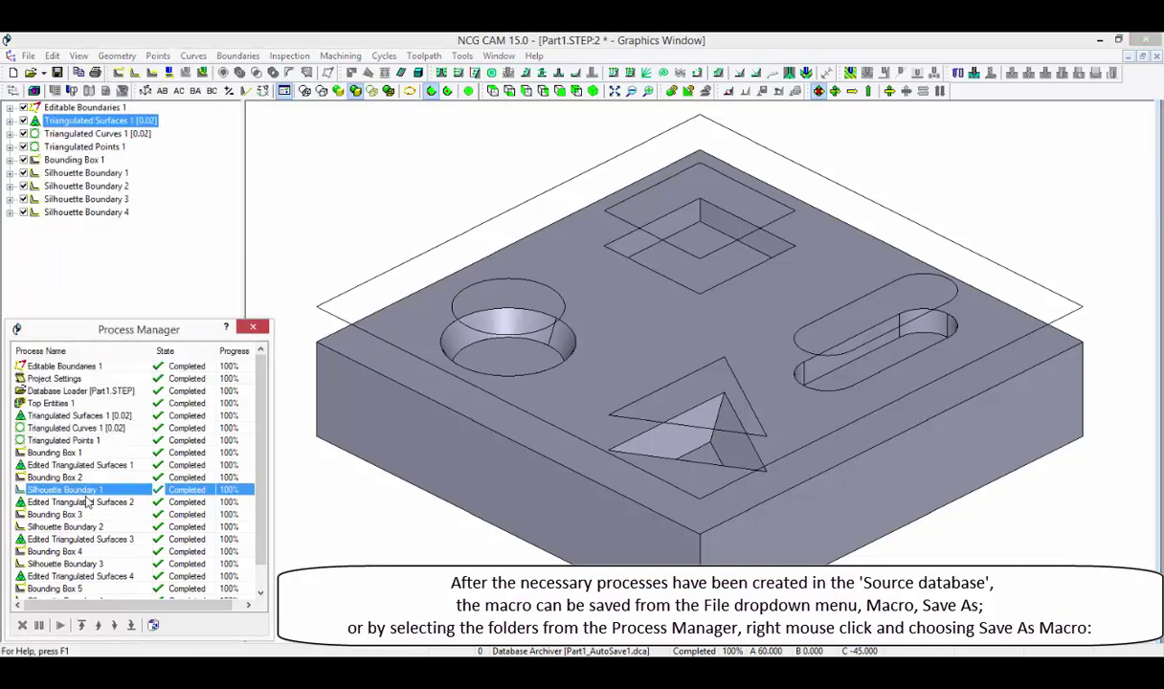
pyautogui.keyDown('ctrl'); pyautogui.click(94, 527); pyautogui.keyUp('ctrl')
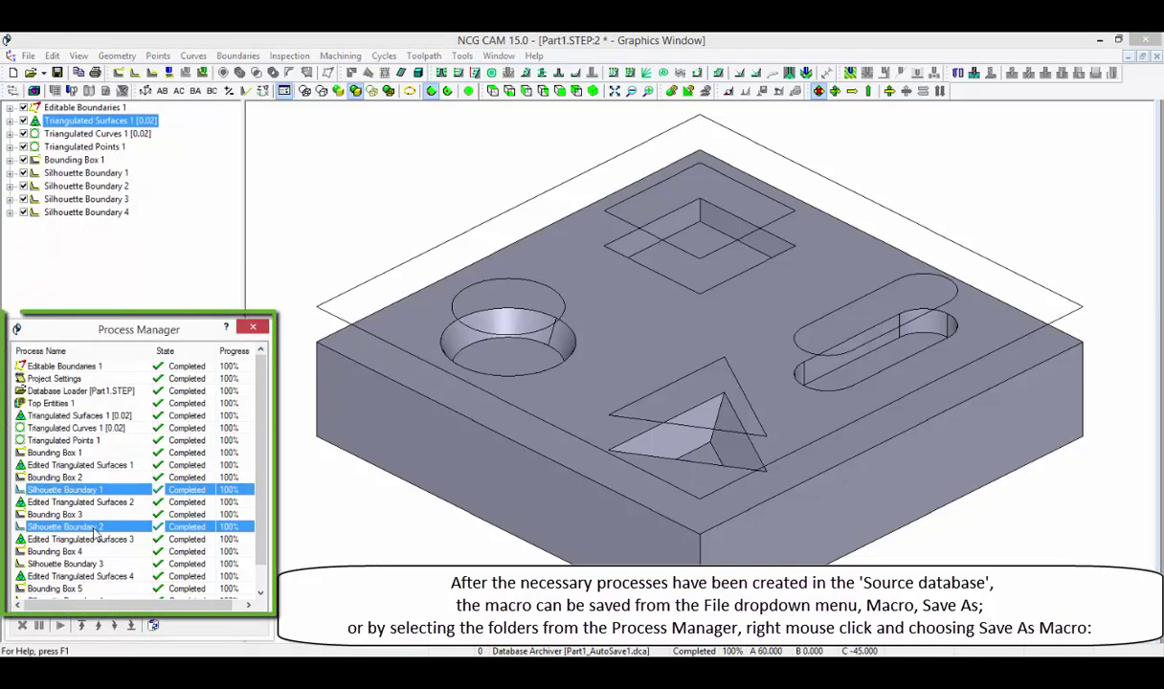
pyautogui.rightClick(96, 535)
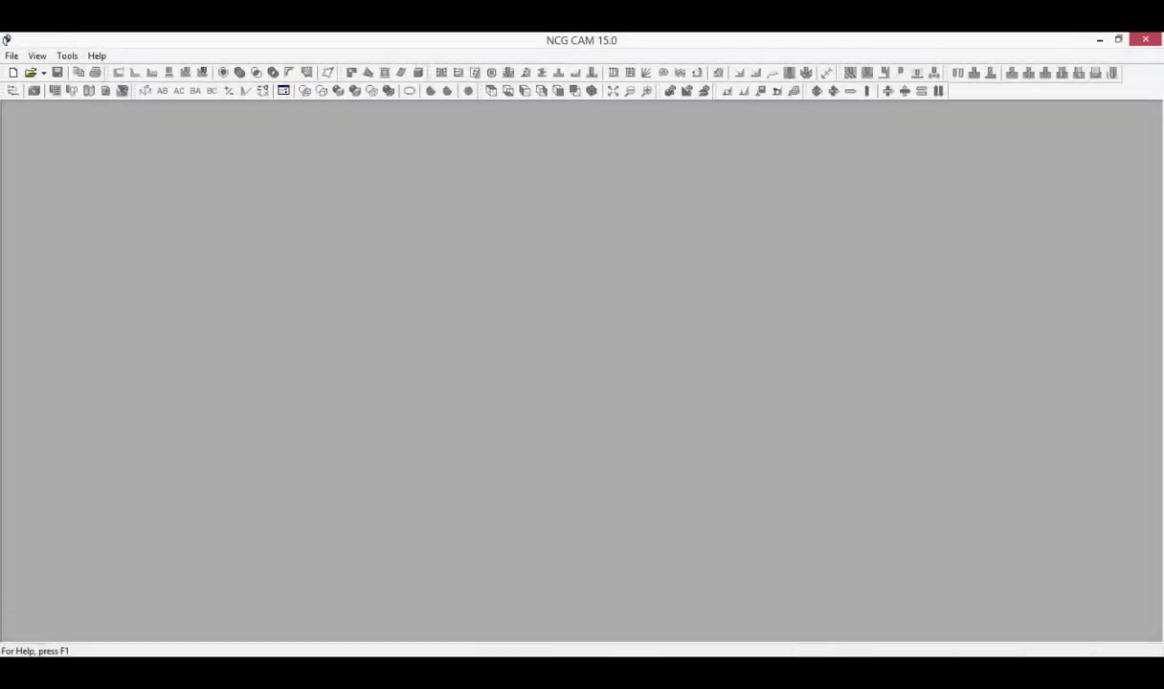
# - Open the Part1.STEP geometry file and accept the default project settings
pyautogui.click(31, 72)
pyautogui.click(484, 258)
pyautogui.click(792, 467)
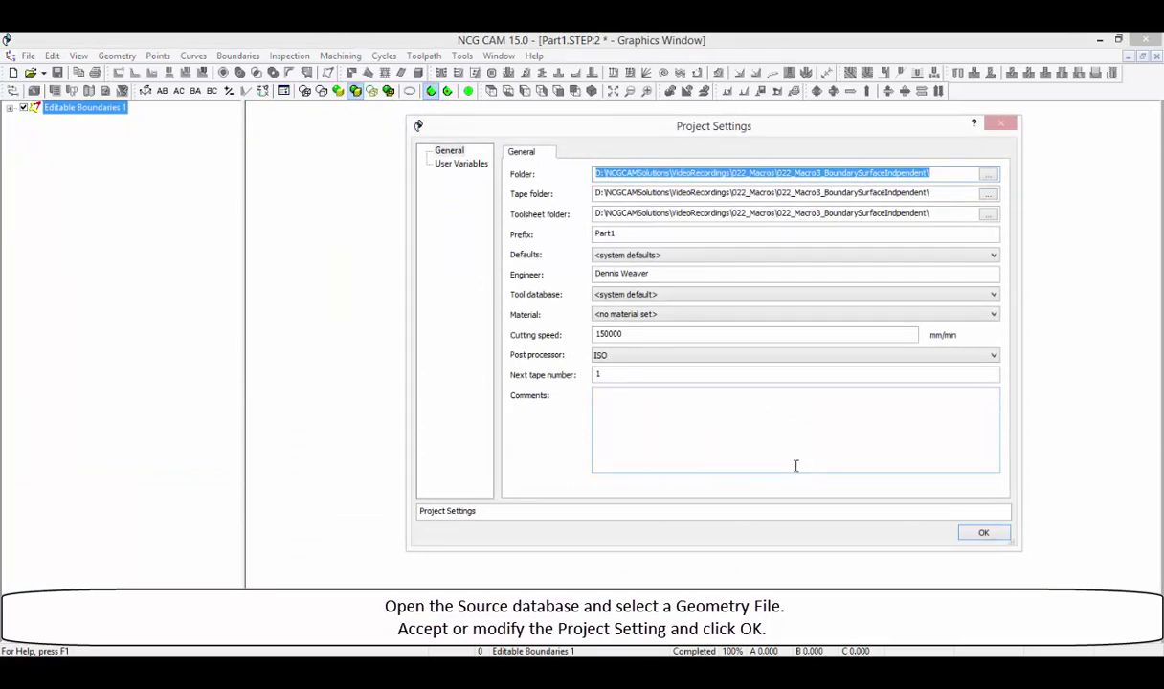
pyautogui.click(981, 532)
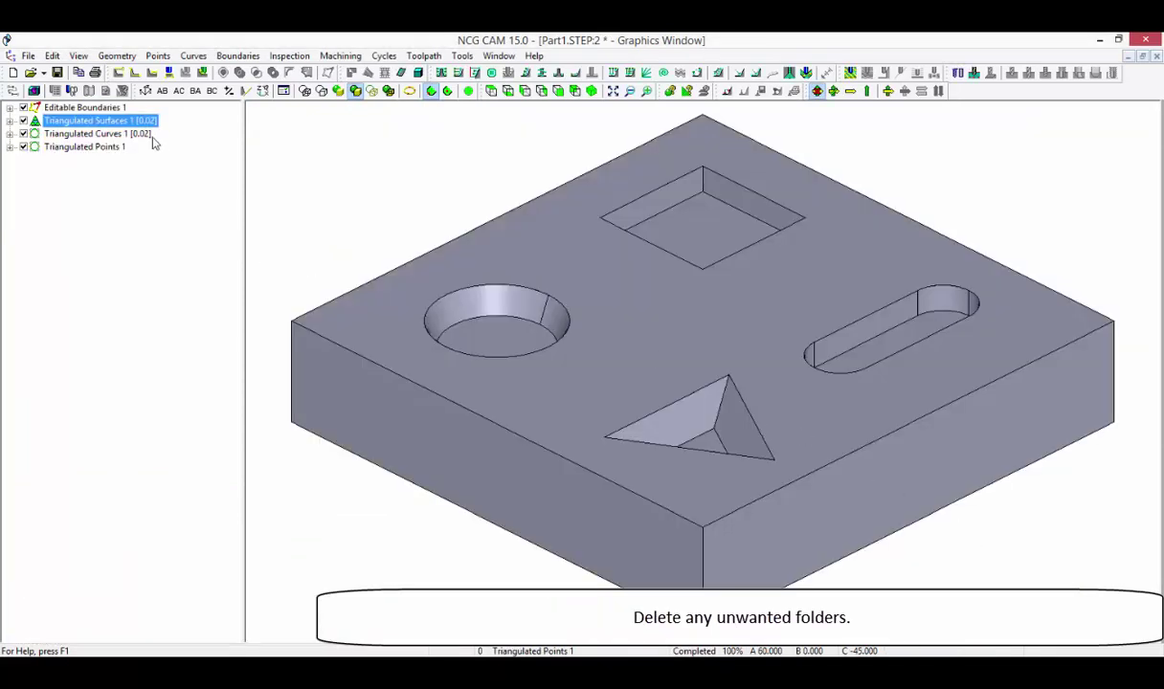
# - Delete the Editable Boundaries 1, Triangulated Curves 1 and Triangulated Points 1 folders
pyautogui.click(110, 108)
pyautogui.keyDown('ctrl'); pyautogui.click(96, 134); pyautogui.keyUp('ctrl')
pyautogui.keyDown('ctrl'); pyautogui.click(91, 148); pyautogui.keyUp('ctrl')
pyautogui.rightClick(96, 147)
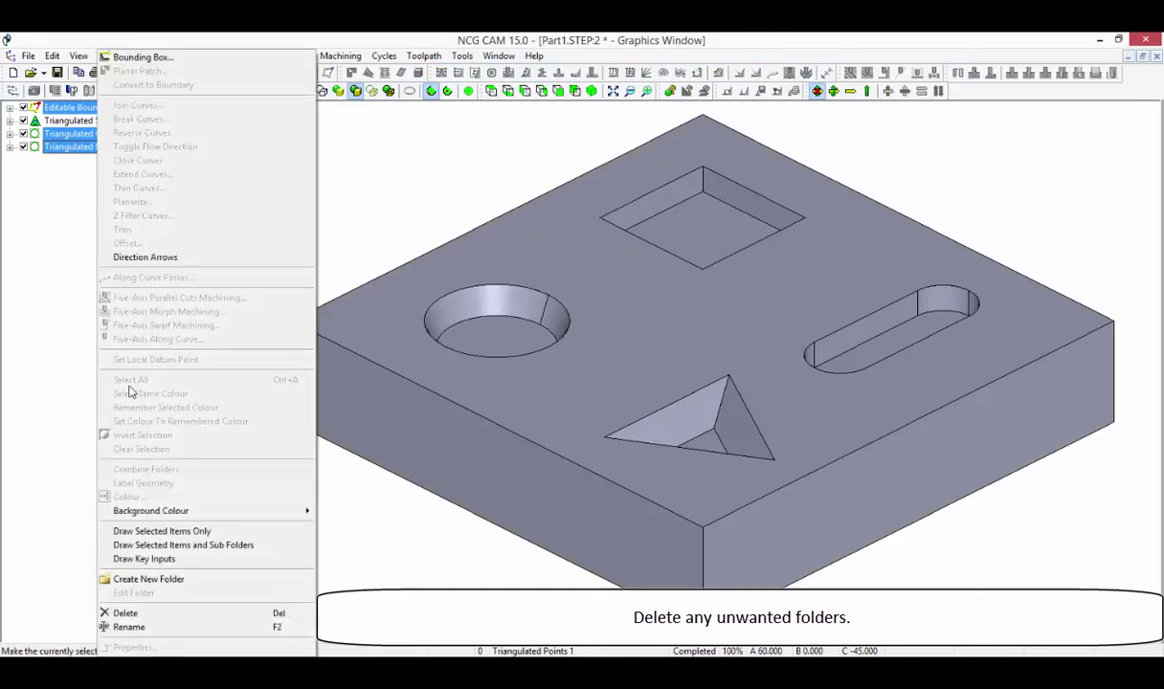
pyautogui.click(190, 613)
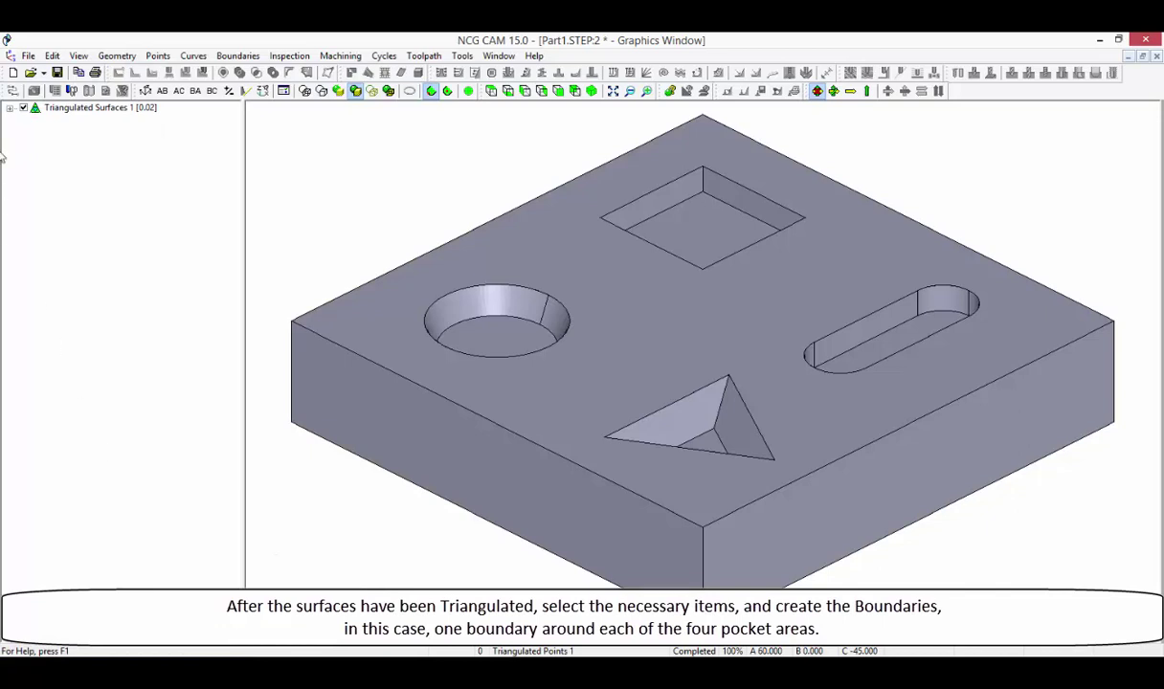
# - Create a silhouette boundary from the top face of the block
pyautogui.click(29, 107)
pyautogui.rightClick(359, 329)
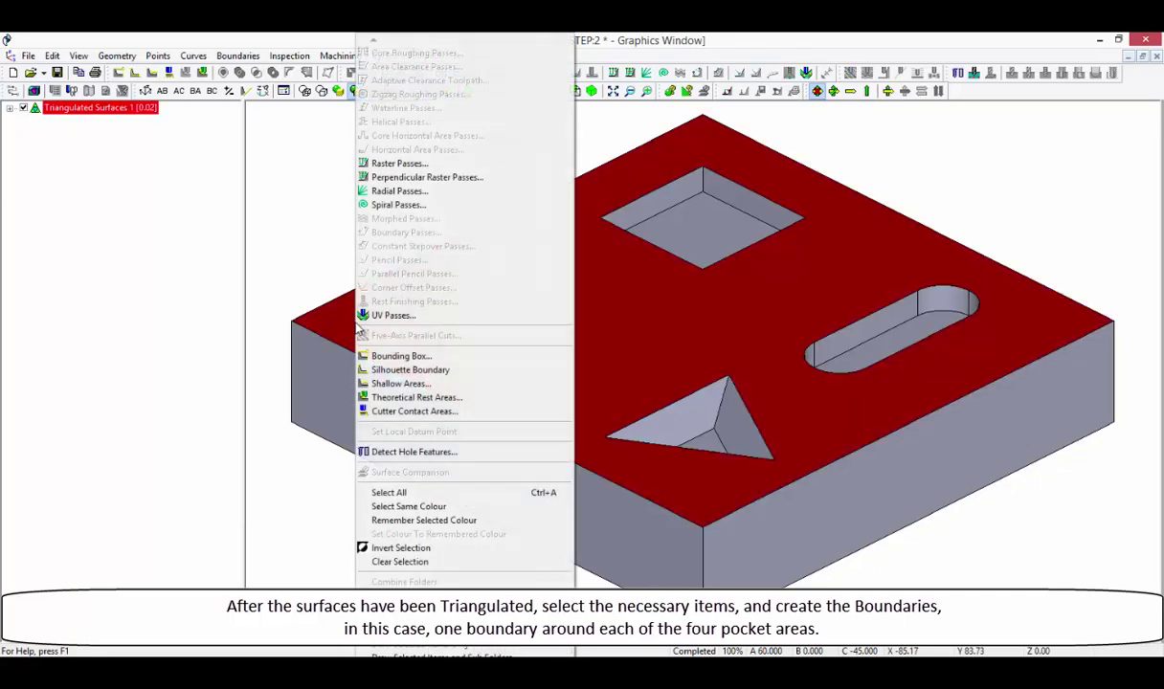
pyautogui.click(442, 370)
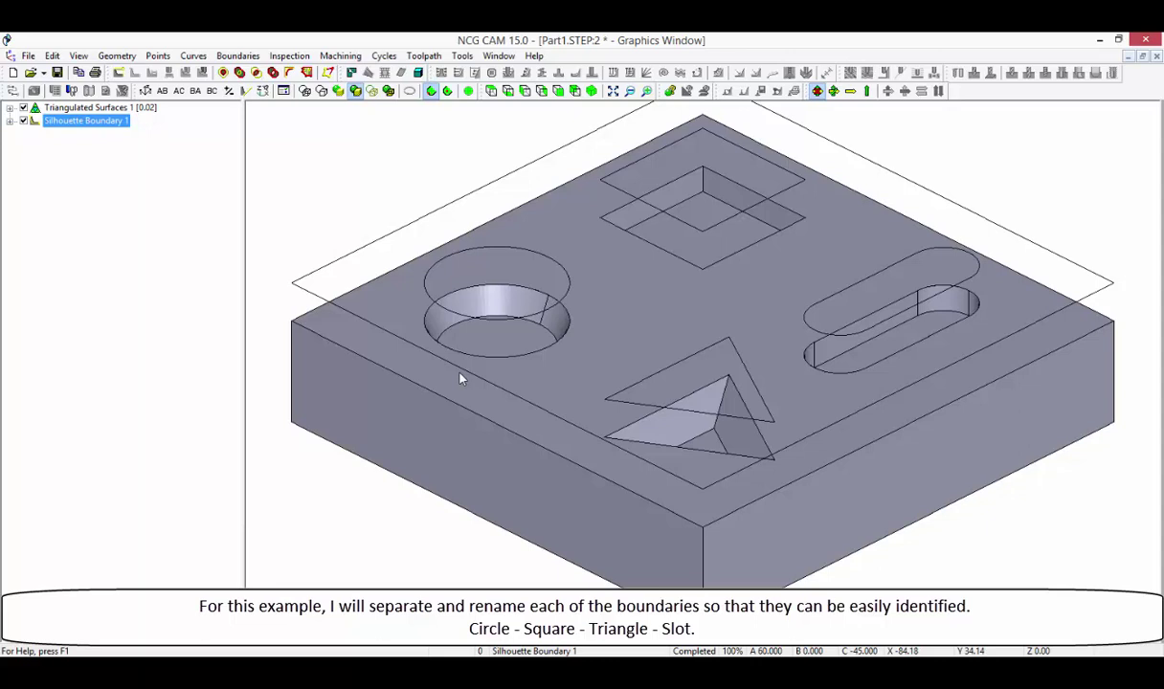
# - Separate the circle and square outlines of the silhouette boundary into their own boundary folders
pyautogui.click(480, 310)
pyautogui.rightClick(504, 316)
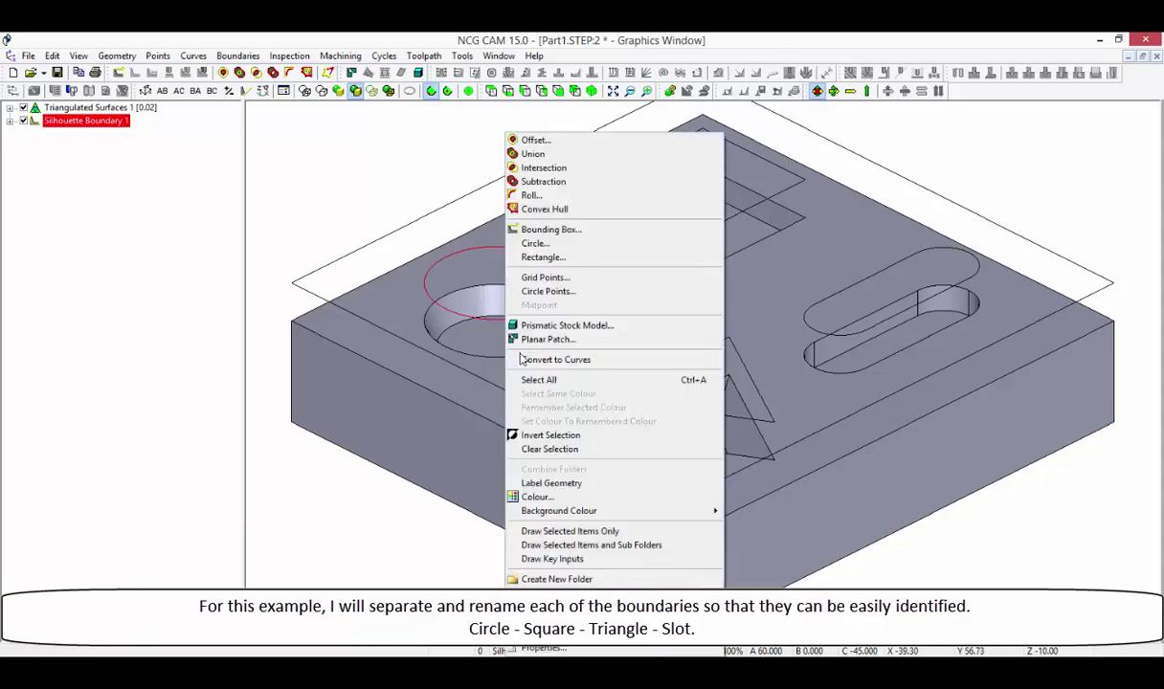
pyautogui.click(614, 484)
pyautogui.click(709, 231)
pyautogui.rightClick(708, 232)
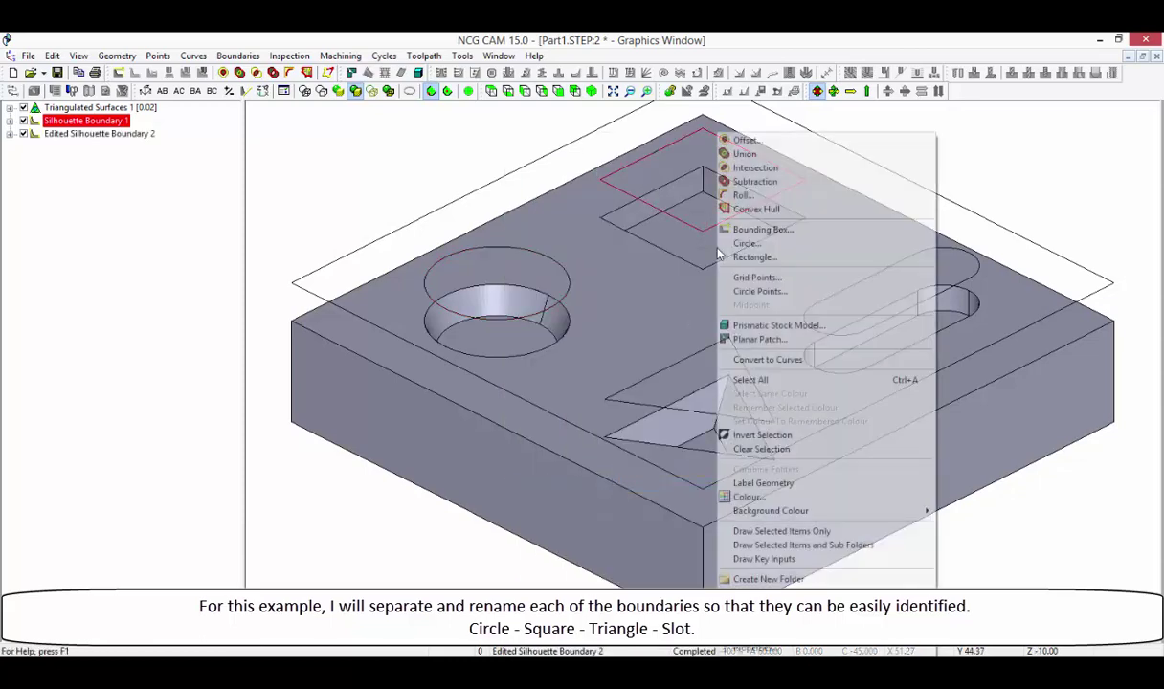
pyautogui.click(708, 416)
# - Separate the triangle and slot outlines into their own boundary folders and hide the original Silhouette Boundary 1
pyautogui.click(708, 416)
pyautogui.rightClick(708, 417)
pyautogui.click(833, 483)
pyautogui.click(843, 325)
pyautogui.rightClick(842, 325)
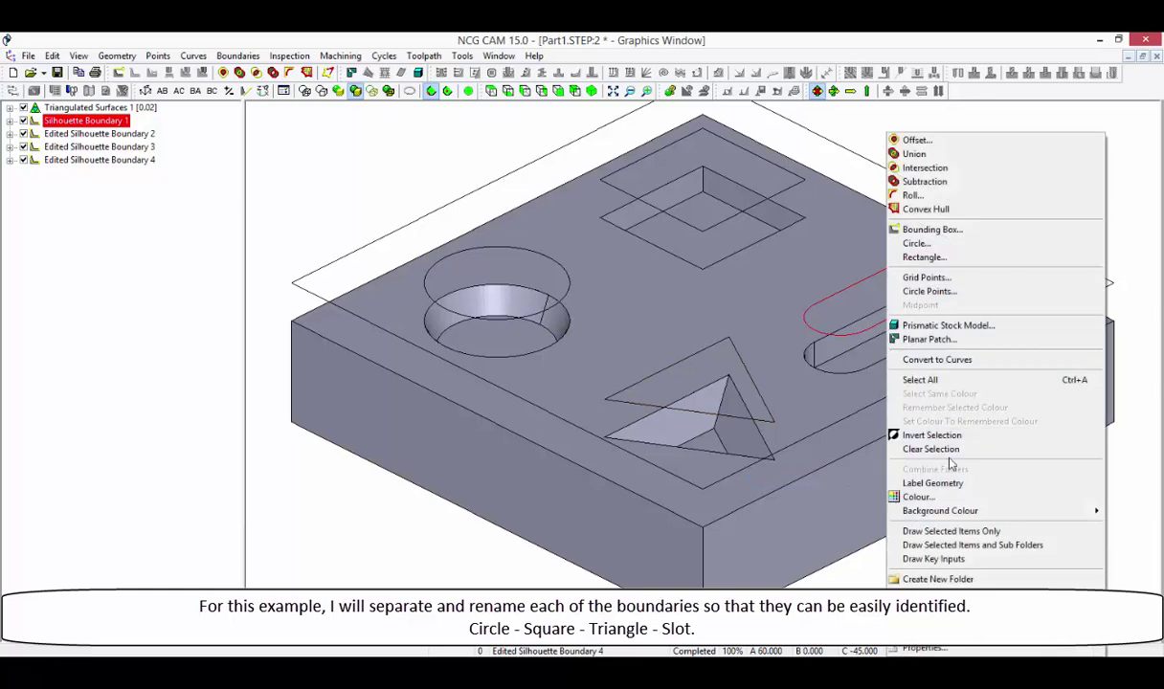
pyautogui.click(974, 486)
pyautogui.click(23, 120)
# - Rename the separated circular boundary as Circle and the square one as Square
pyautogui.click(52, 134)
pyautogui.click(52, 134)
pyautogui.write('Circle')
pyautogui.press('Return')
pyautogui.click(62, 148)
pyautogui.click(61, 147)
pyautogui.write('Square')
pyautogui.press('Return')
# - Rename the separated triangular boundary as Triangle and the slot-shaped one as Slot
pyautogui.click(87, 160)
pyautogui.click(87, 161)
pyautogui.write('Triangle')
pyautogui.press('Return')
pyautogui.click(83, 175)
pyautogui.click(83, 174)
pyautogui.write('Slot')
pyautogui.press('Return')
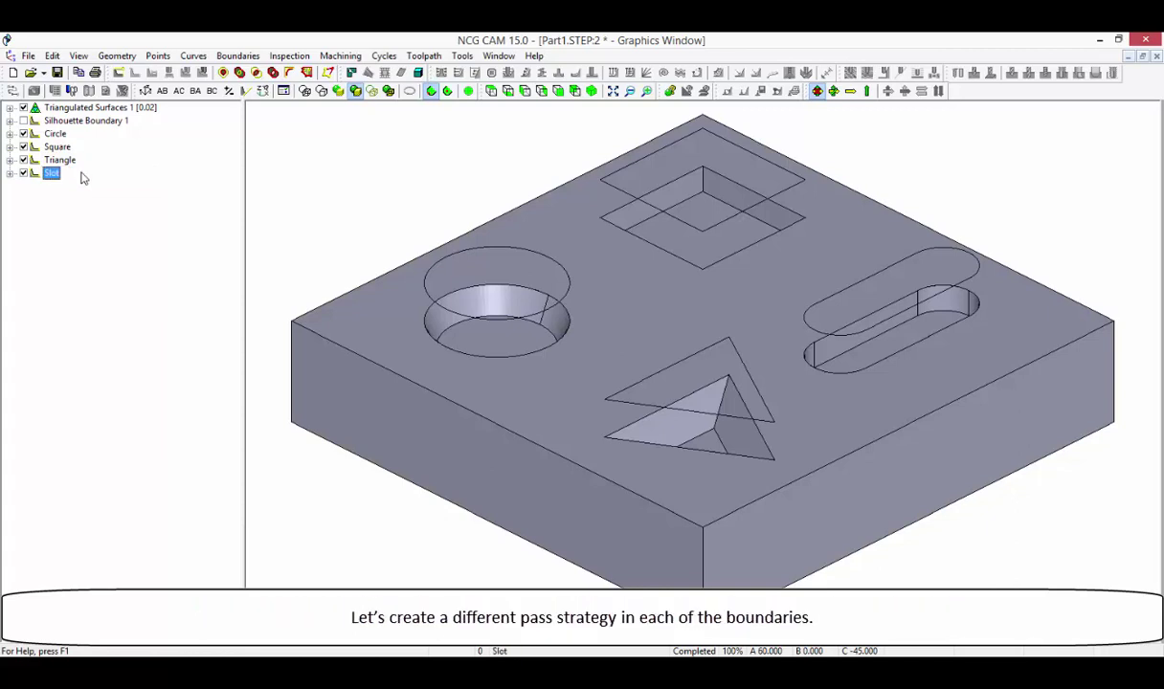
# - Create Radial passes on the triangulated surfaces within the Circle boundary, using the 8x4 ball nose tool and a stepover of 1
pyautogui.click(84, 108)
pyautogui.keyDown('ctrl'); pyautogui.click(56, 134); pyautogui.keyUp('ctrl')
pyautogui.rightClick(55, 137)
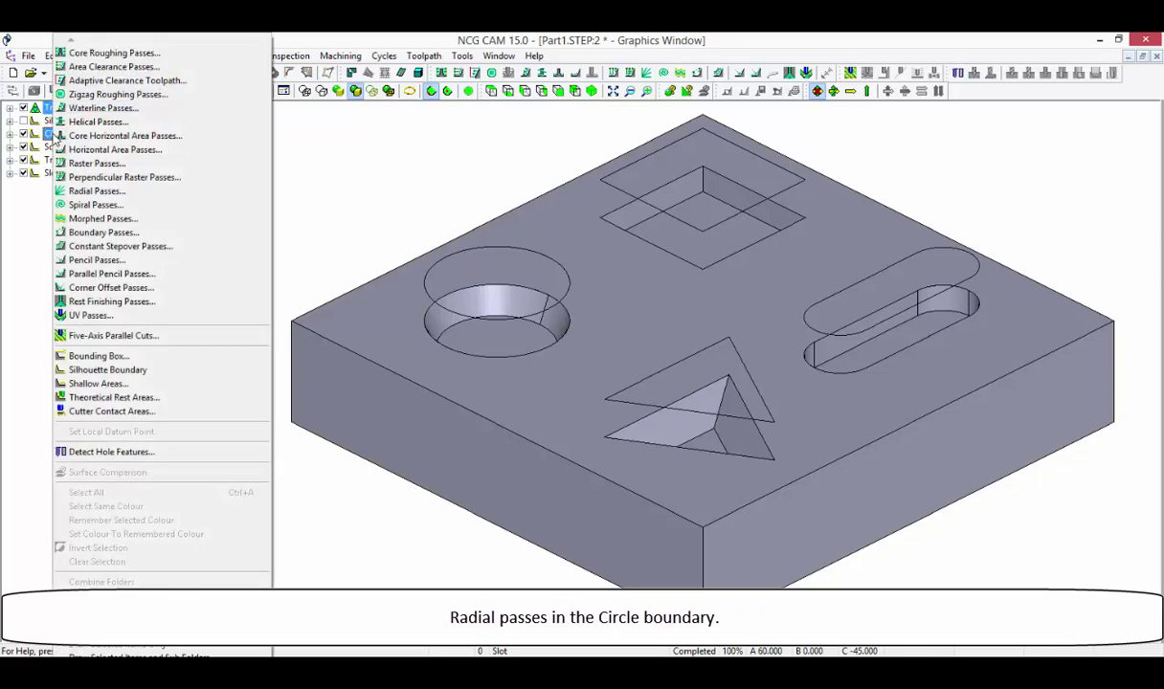
pyautogui.click(154, 189)
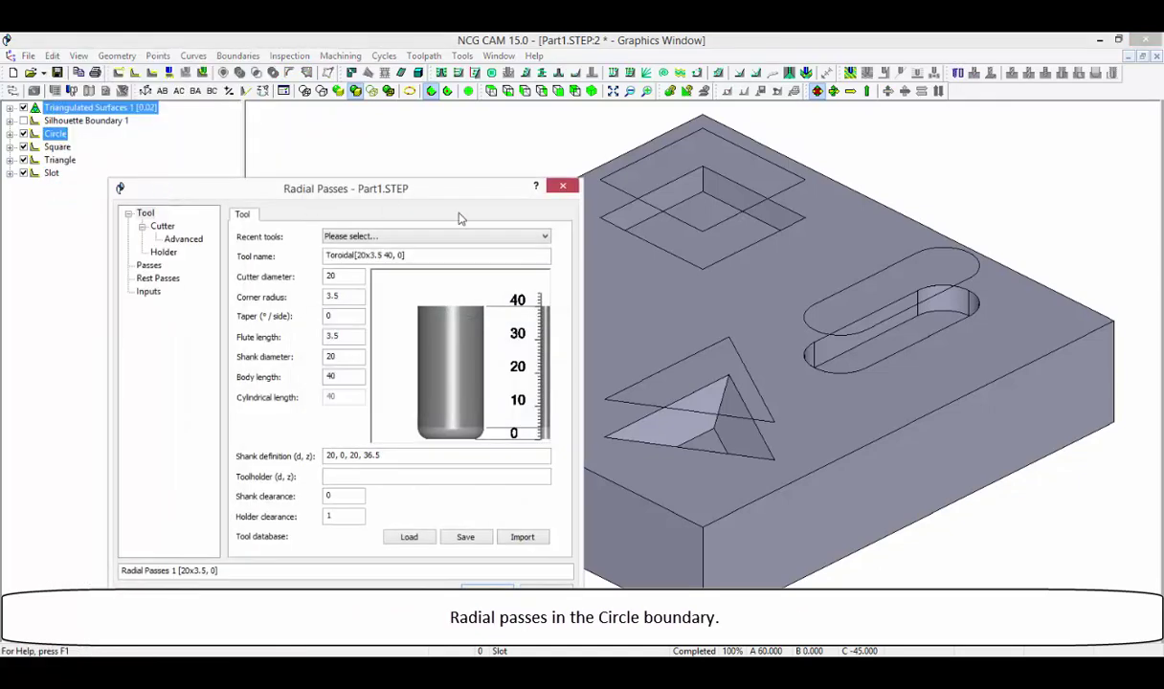
pyautogui.click(527, 235)
pyautogui.click(515, 253)
pyautogui.click(145, 266)
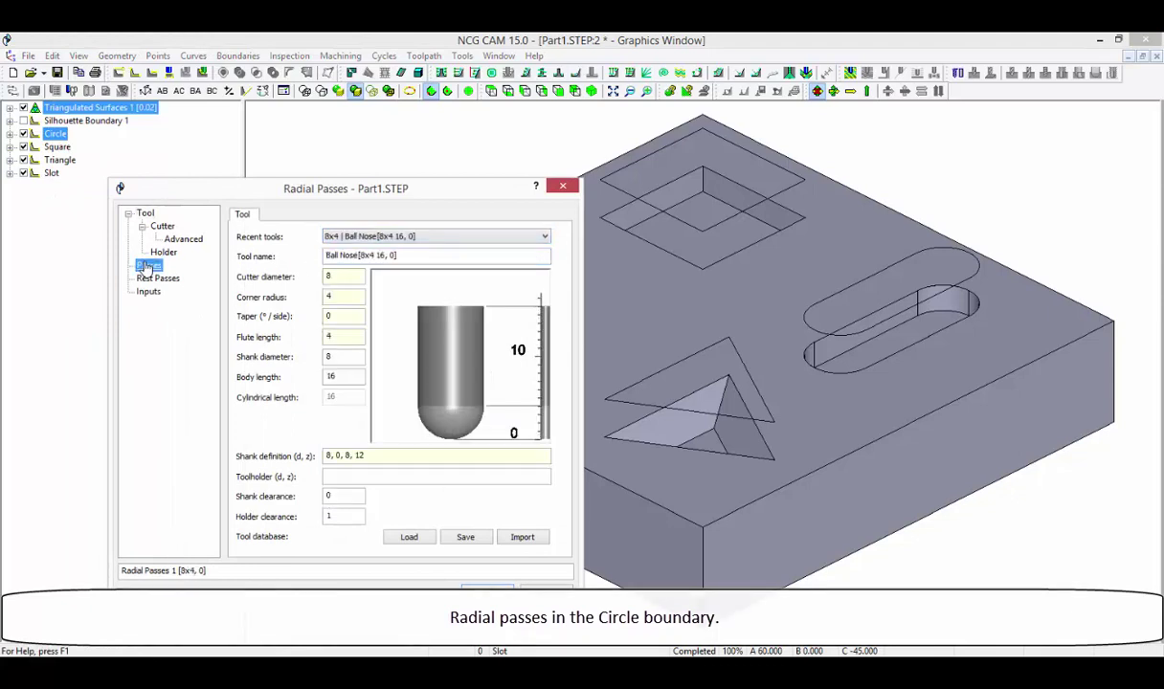
pyautogui.doubleClick(353, 308)
pyautogui.write('1')
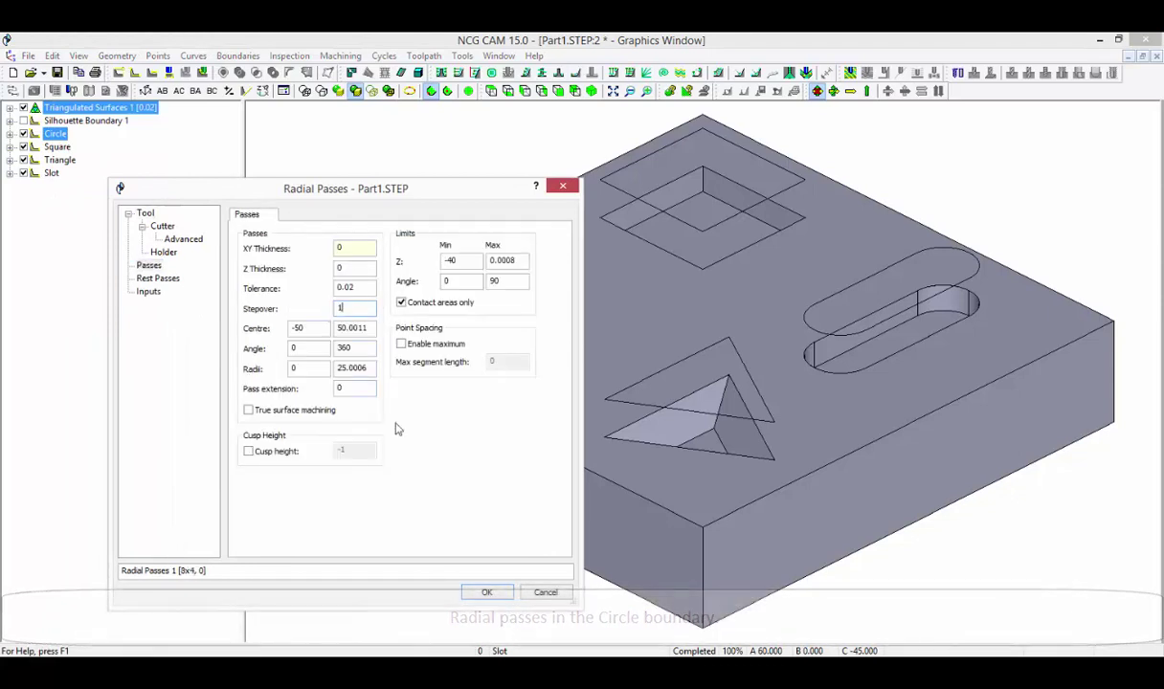
pyautogui.click(470, 594)
# - Create Area Clearance passes within the Square boundary, using the 16x0 end mill and entering 4.4 in the pass settings
pyautogui.click(84, 109)
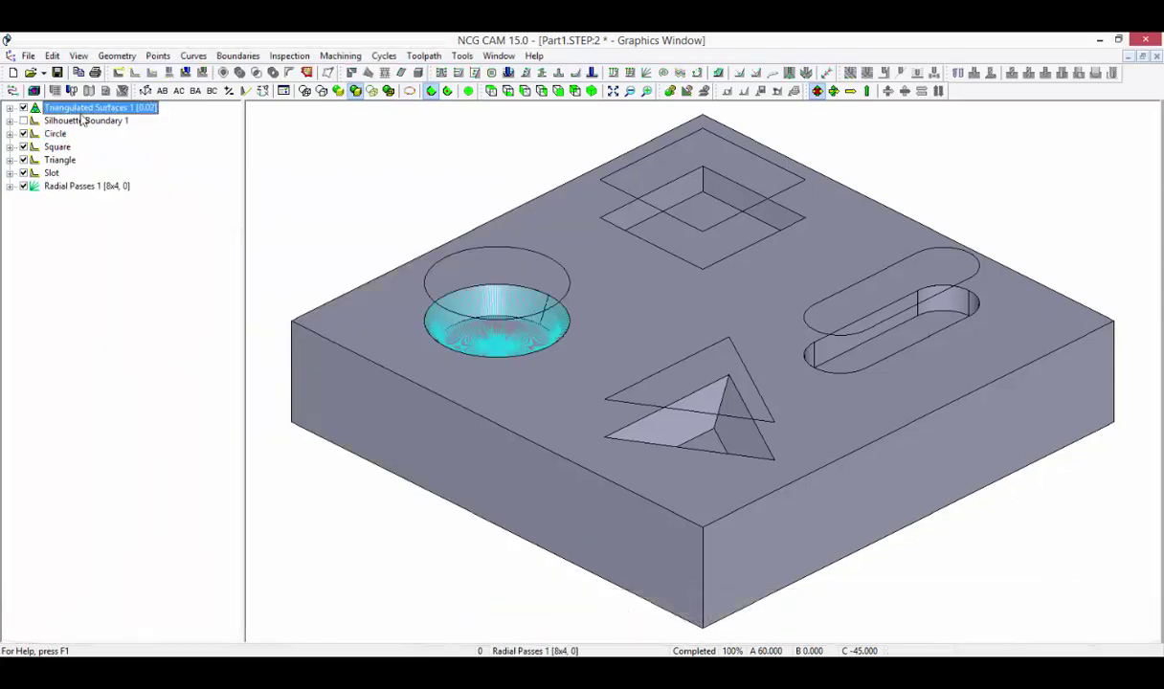
pyautogui.keyDown('ctrl'); pyautogui.click(58, 146); pyautogui.keyUp('ctrl')
pyautogui.rightClick(57, 147)
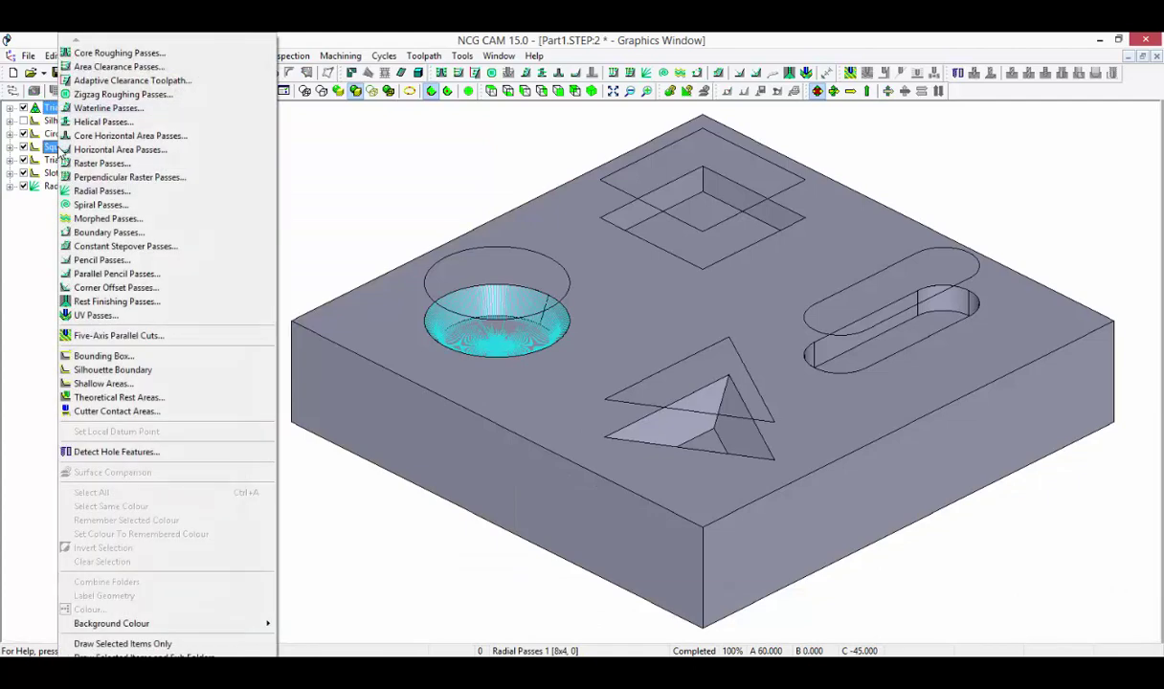
pyautogui.click(159, 67)
pyautogui.click(655, 181)
pyautogui.click(640, 218)
pyautogui.click(253, 208)
pyautogui.doubleClick(477, 250)
pyautogui.write('4.4')
pyautogui.click(594, 534)
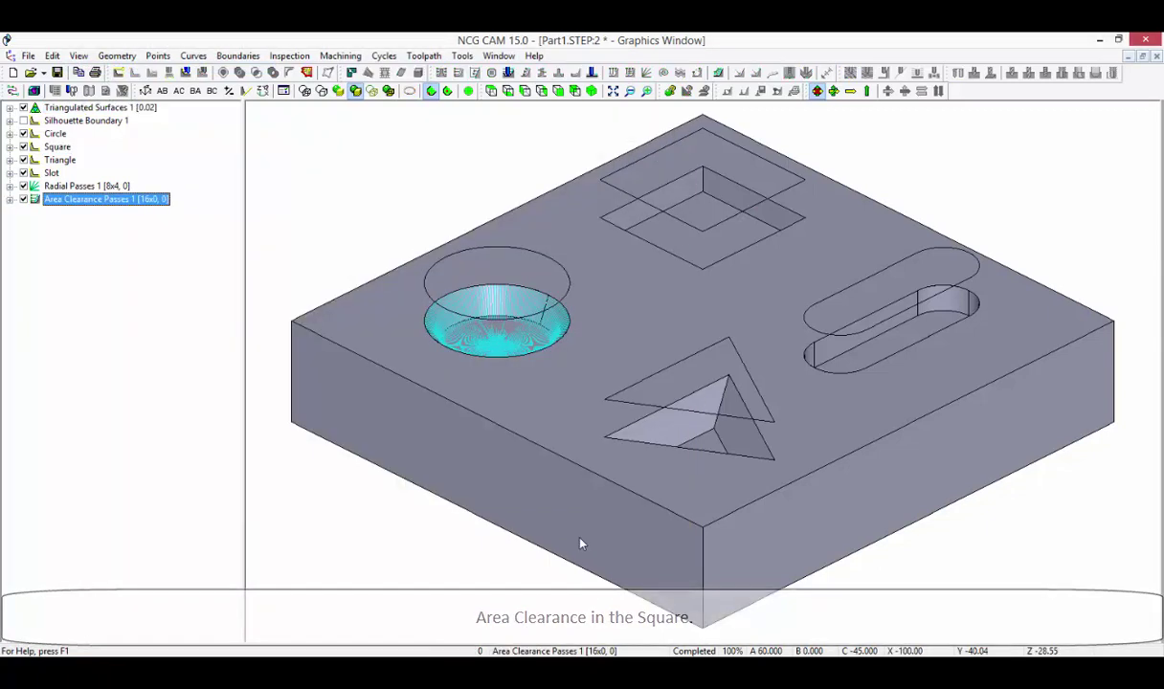
# - Create Constant Stepover passes within the Triangle boundary, using the 8x4 ball nose tool and horizontal and vertical stepovers of 1
pyautogui.click(86, 107)
pyautogui.keyDown('ctrl'); pyautogui.click(61, 160); pyautogui.keyUp('ctrl')
pyautogui.rightClick(65, 170)
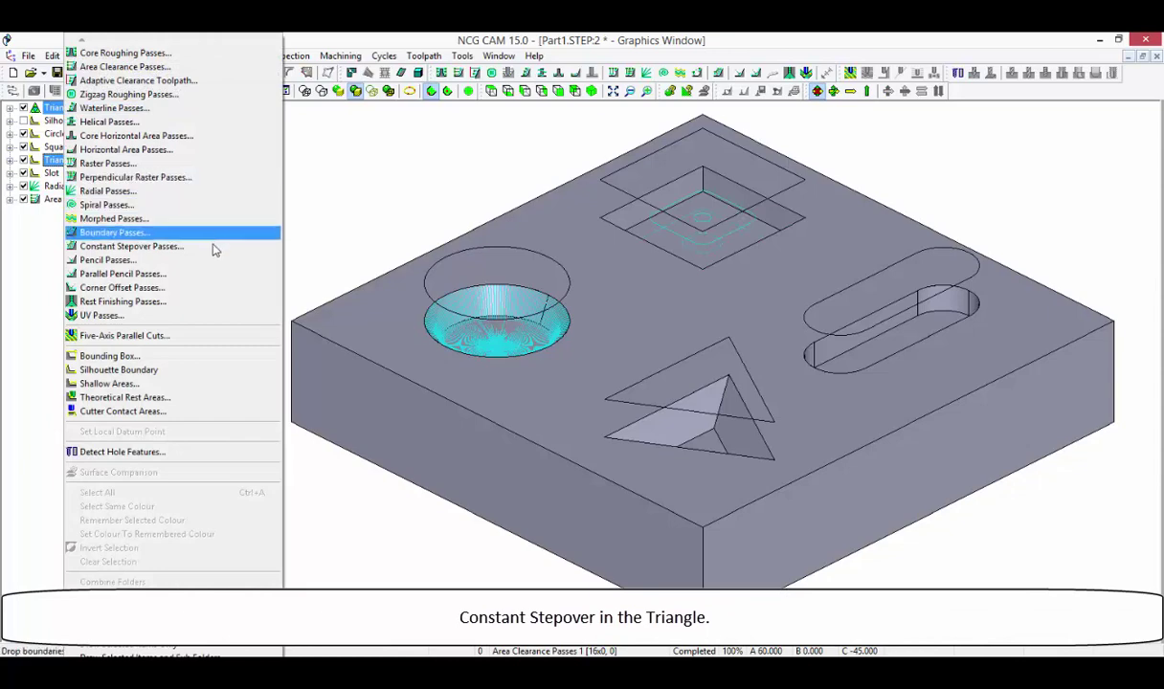
pyautogui.click(214, 248)
pyautogui.click(596, 192)
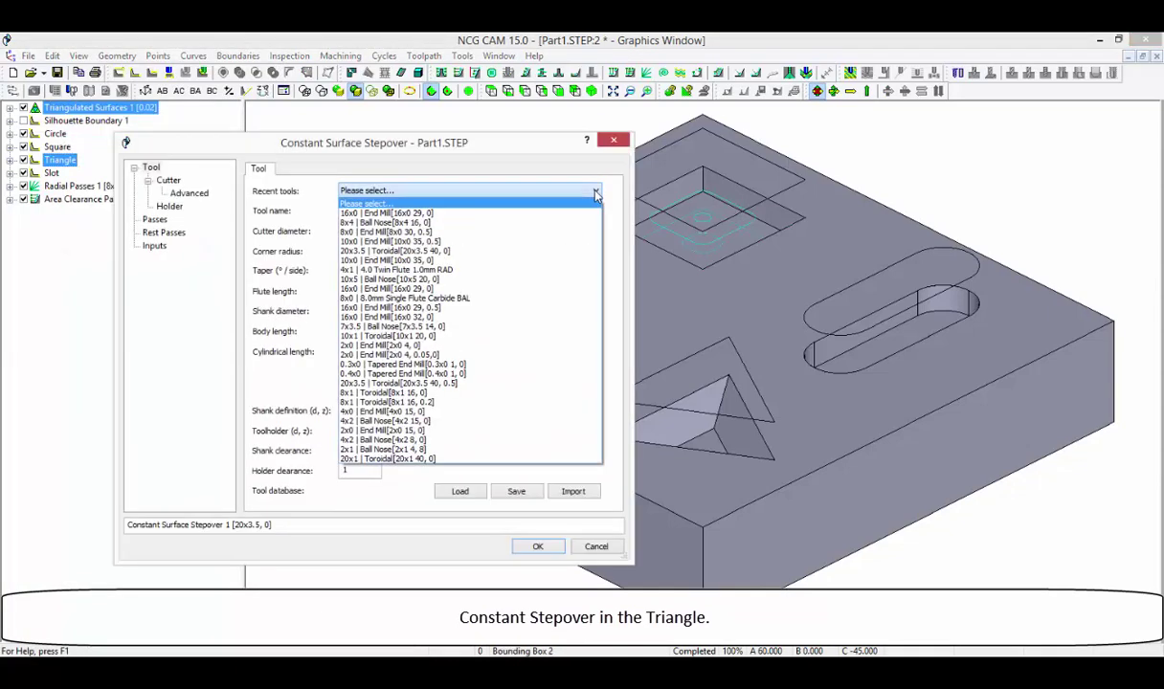
pyautogui.click(574, 222)
pyautogui.click(155, 219)
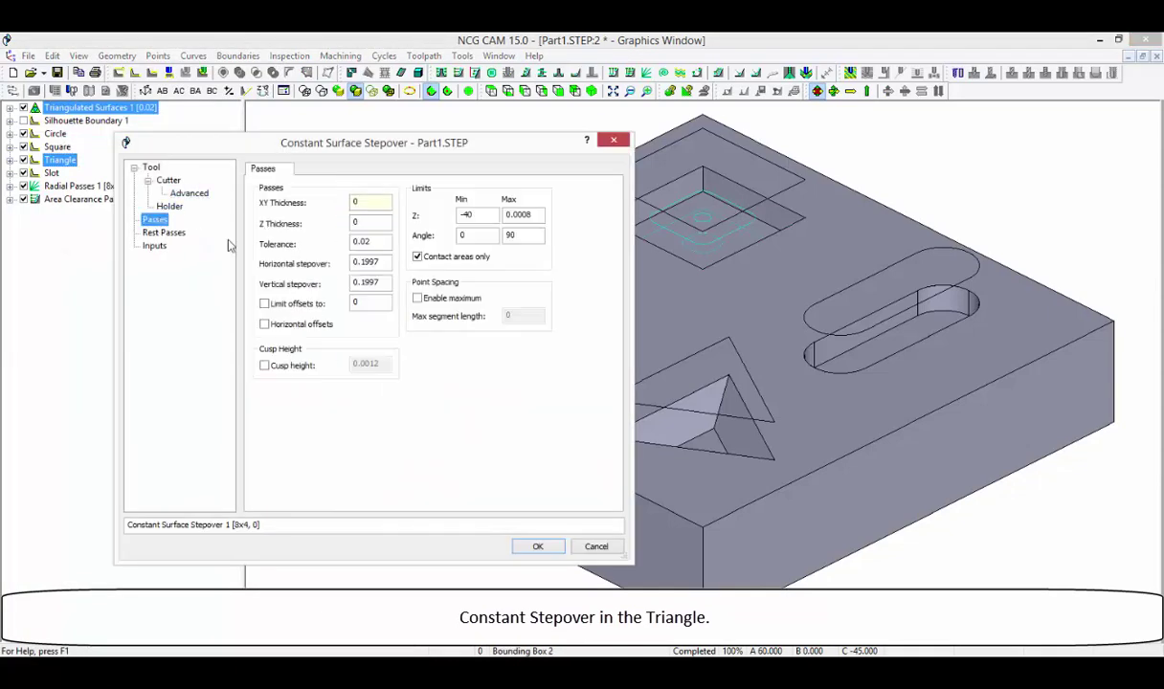
pyautogui.doubleClick(368, 263)
pyautogui.write('1')
pyautogui.press('Tab')
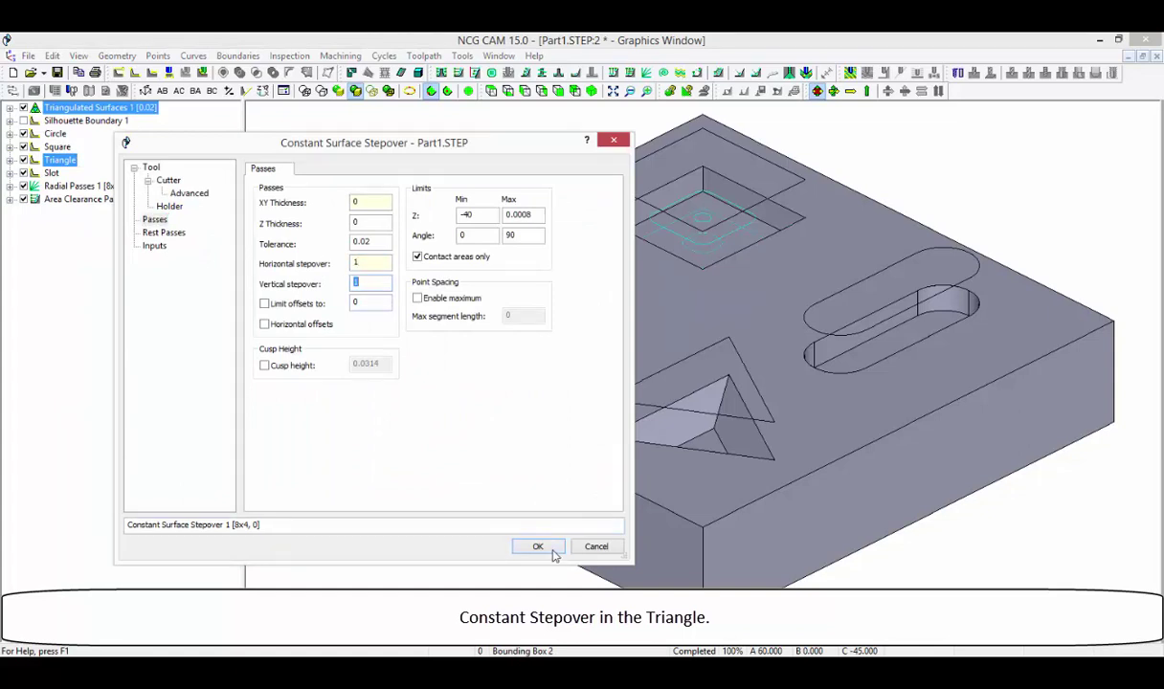
pyautogui.click(538, 547)
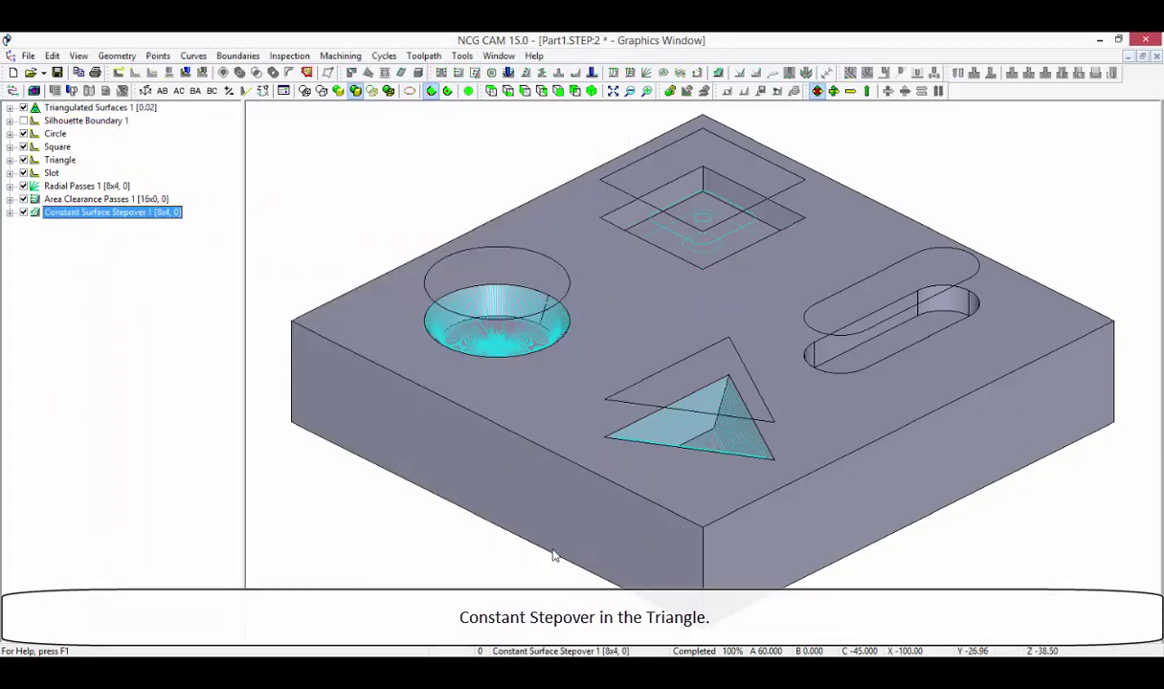
# - Create Waterline passes within the Slot boundary, using the 16x0 end mill and a stepdown of 1
pyautogui.click(144, 108)
pyautogui.keyDown('ctrl'); pyautogui.click(53, 174); pyautogui.keyUp('ctrl')
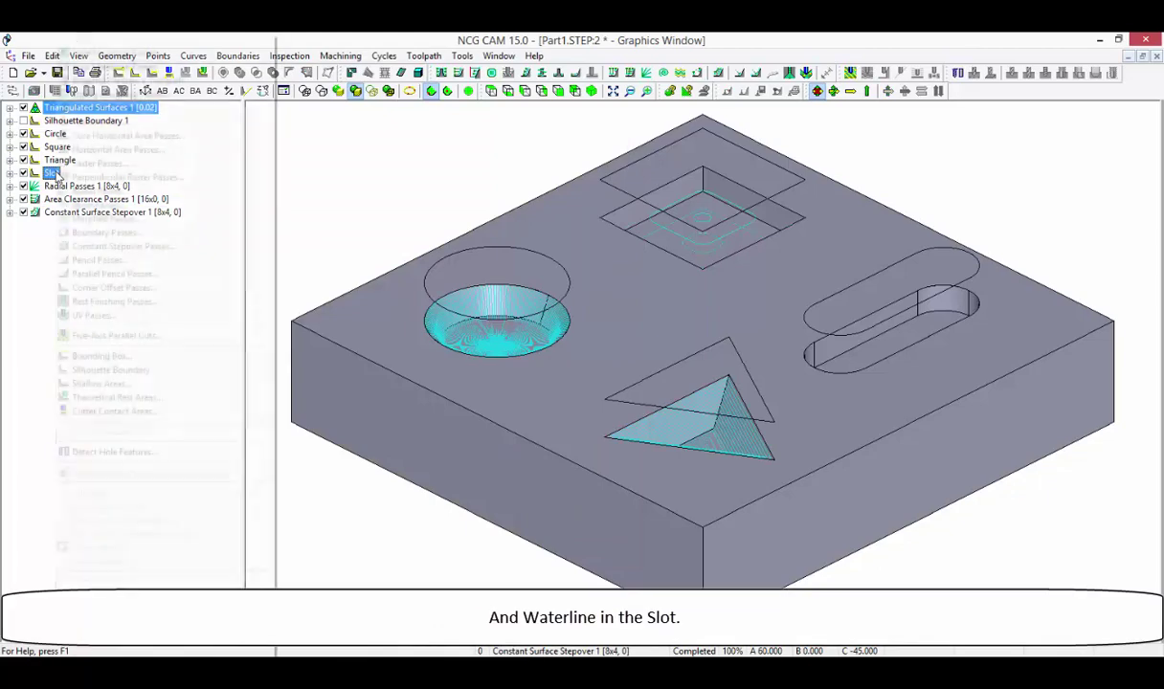
pyautogui.rightClick(53, 173)
pyautogui.click(152, 110)
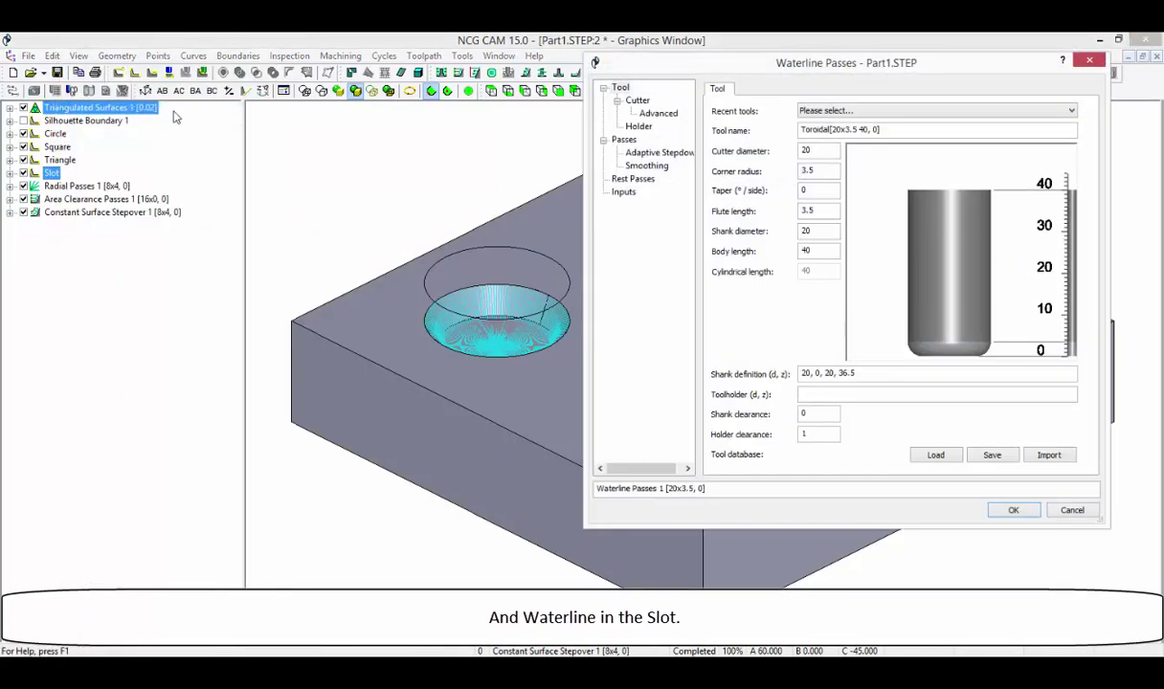
pyautogui.click(1070, 113)
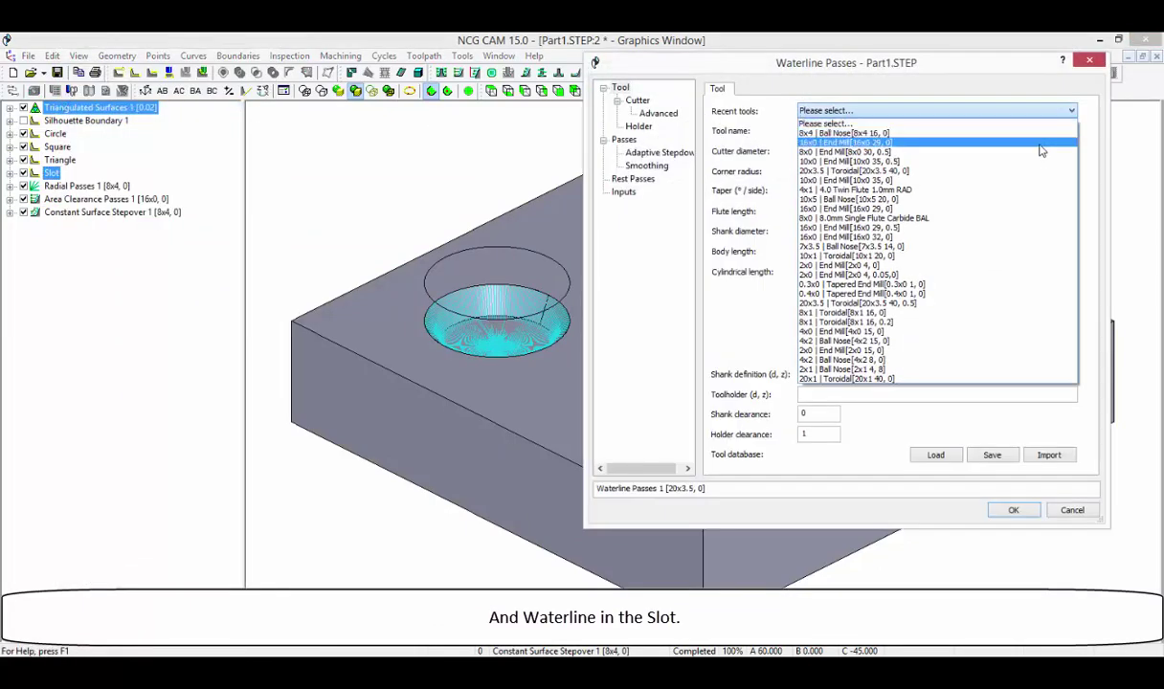
pyautogui.click(1040, 143)
pyautogui.doubleClick(826, 182)
pyautogui.write('1')
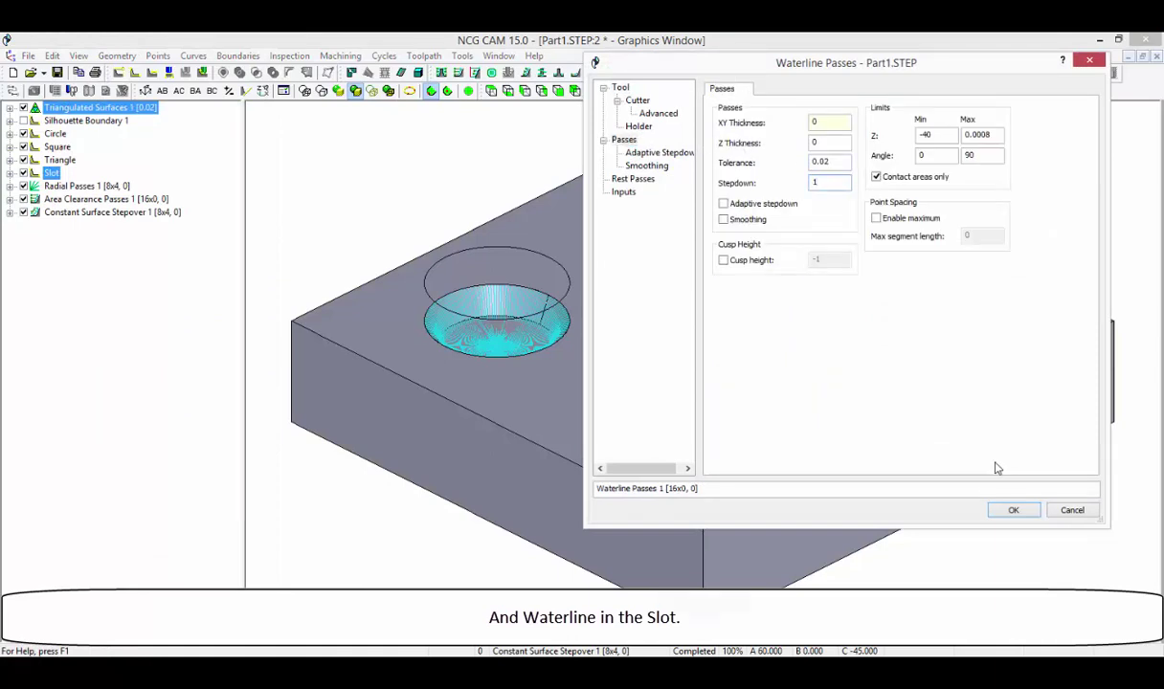
pyautogui.click(1013, 509)
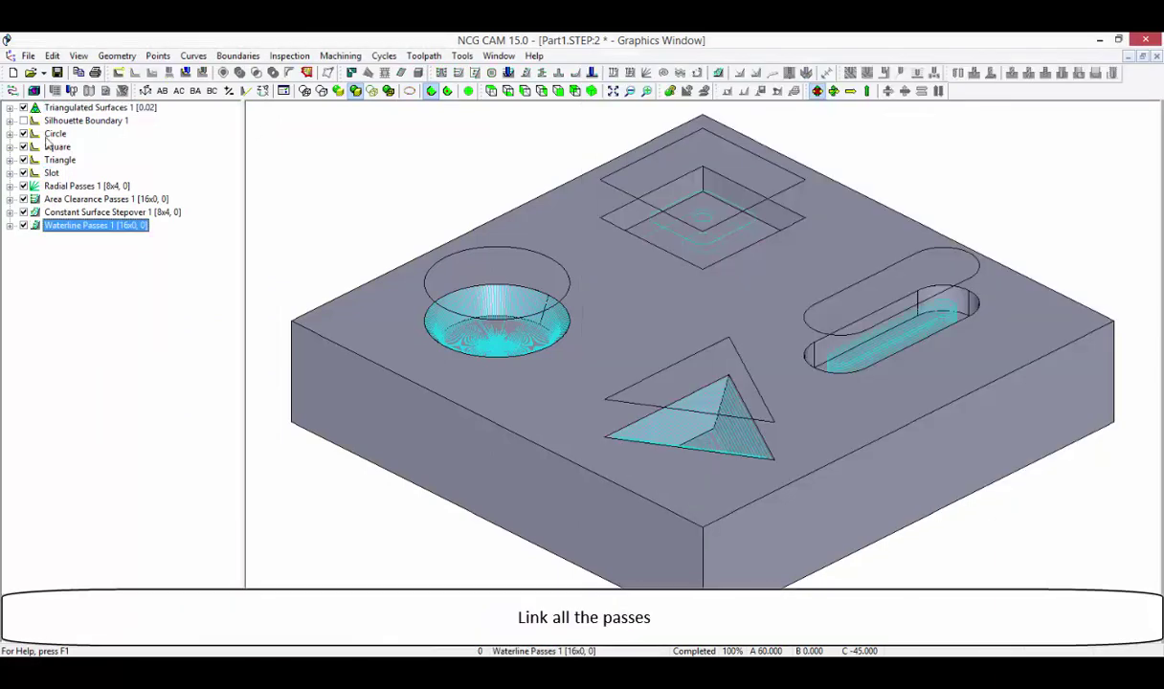
# - Link the Radial passes and the Area Clearance passes into toolpaths with the default link settings
pyautogui.click(86, 186)
pyautogui.rightClick(94, 184)
pyautogui.click(134, 182)
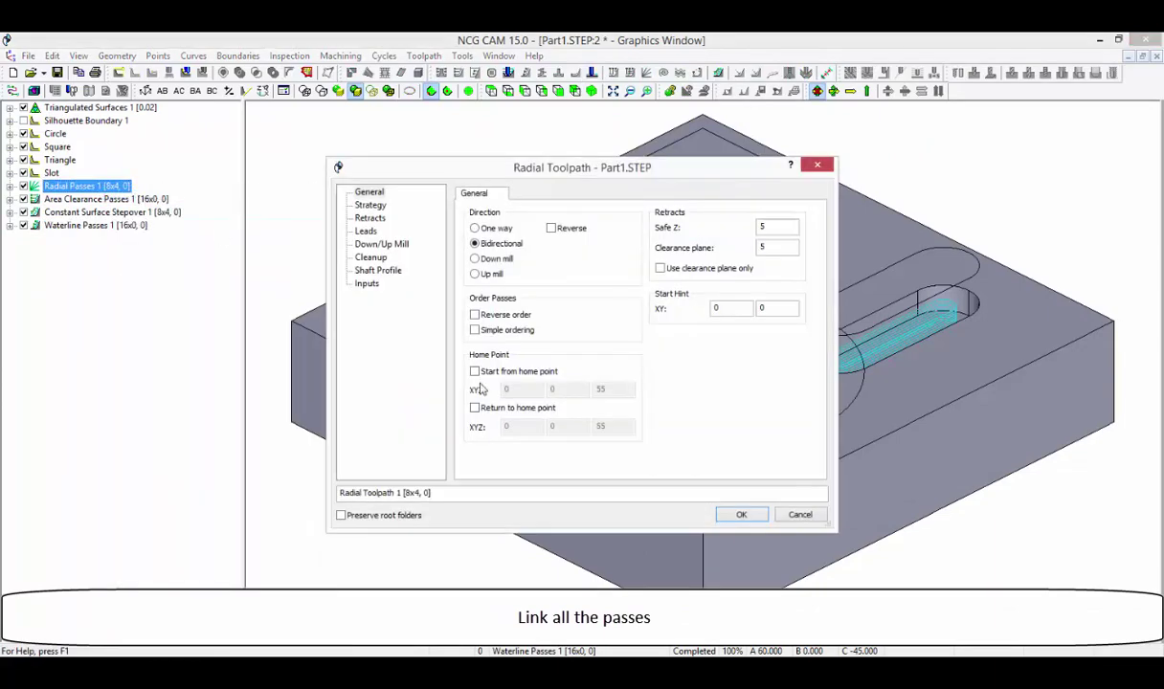
pyautogui.click(729, 515)
pyautogui.rightClick(152, 199)
pyautogui.click(184, 196)
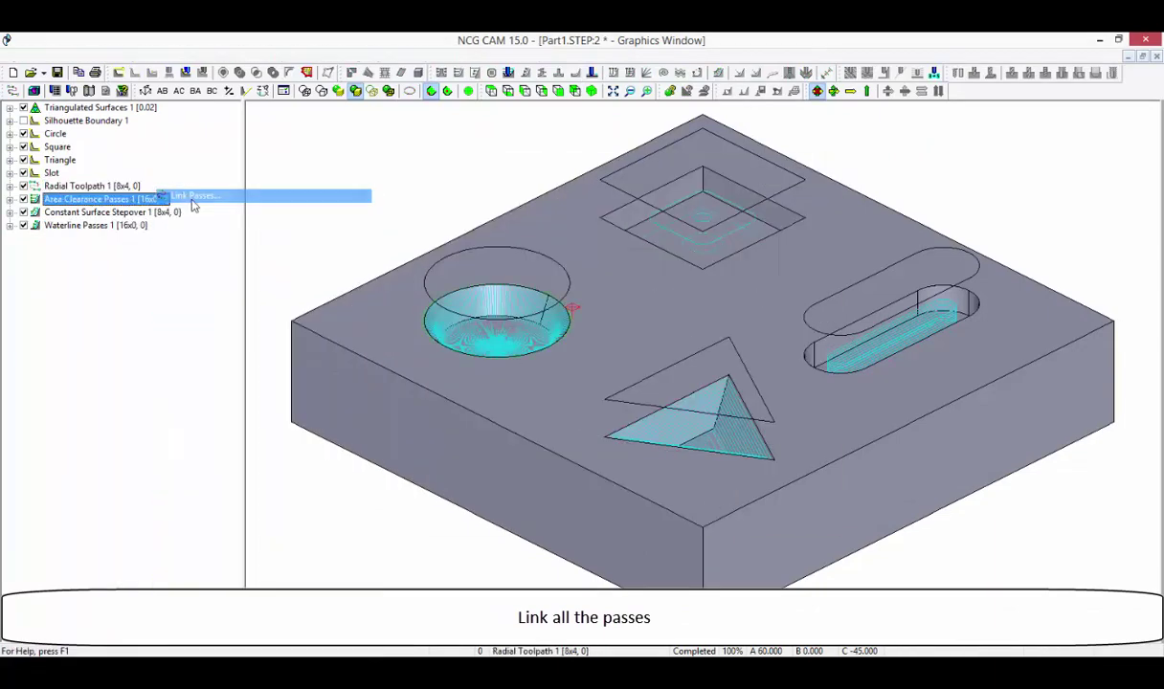
pyautogui.click(696, 512)
# - Link the Constant Surface Stepover passes and the Waterline passes into toolpaths with the default link settings
pyautogui.click(153, 212)
pyautogui.rightClick(161, 211)
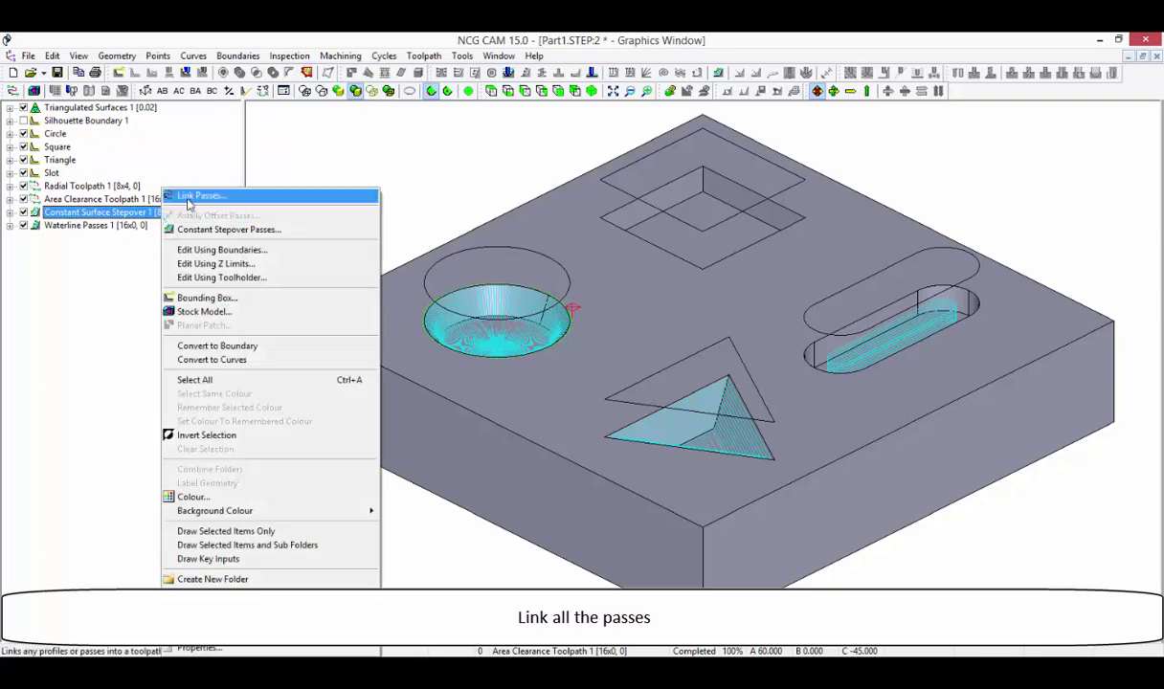
pyautogui.click(196, 196)
pyautogui.click(442, 551)
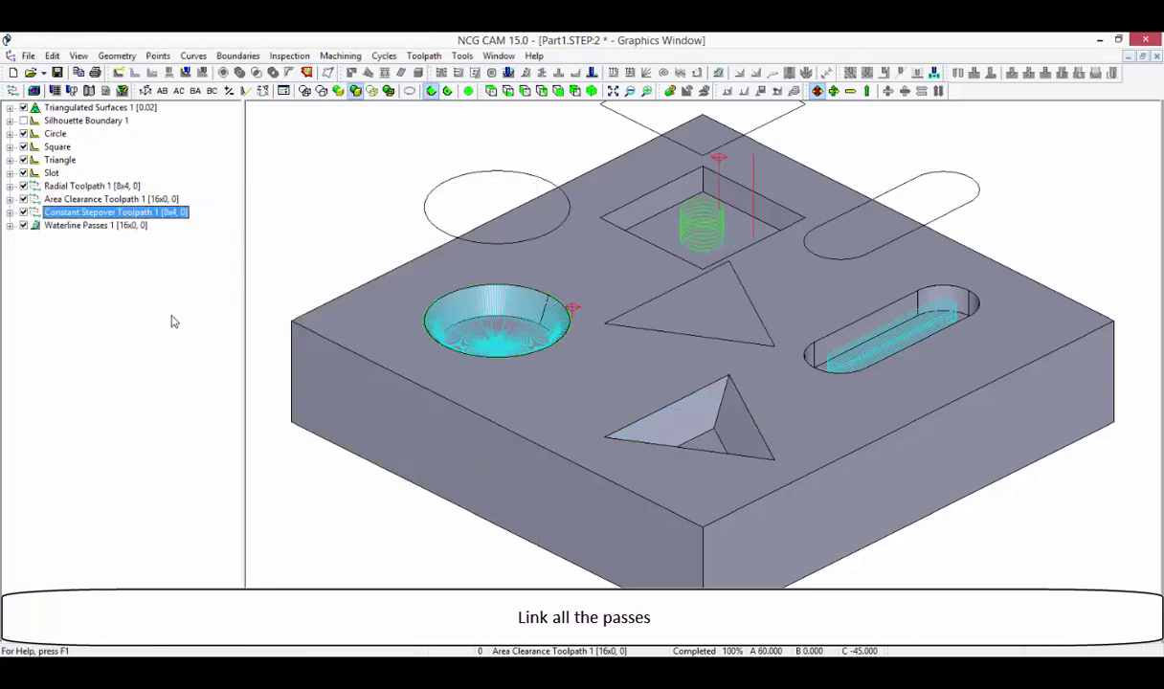
pyautogui.rightClick(128, 226)
pyautogui.click(172, 193)
pyautogui.click(512, 417)
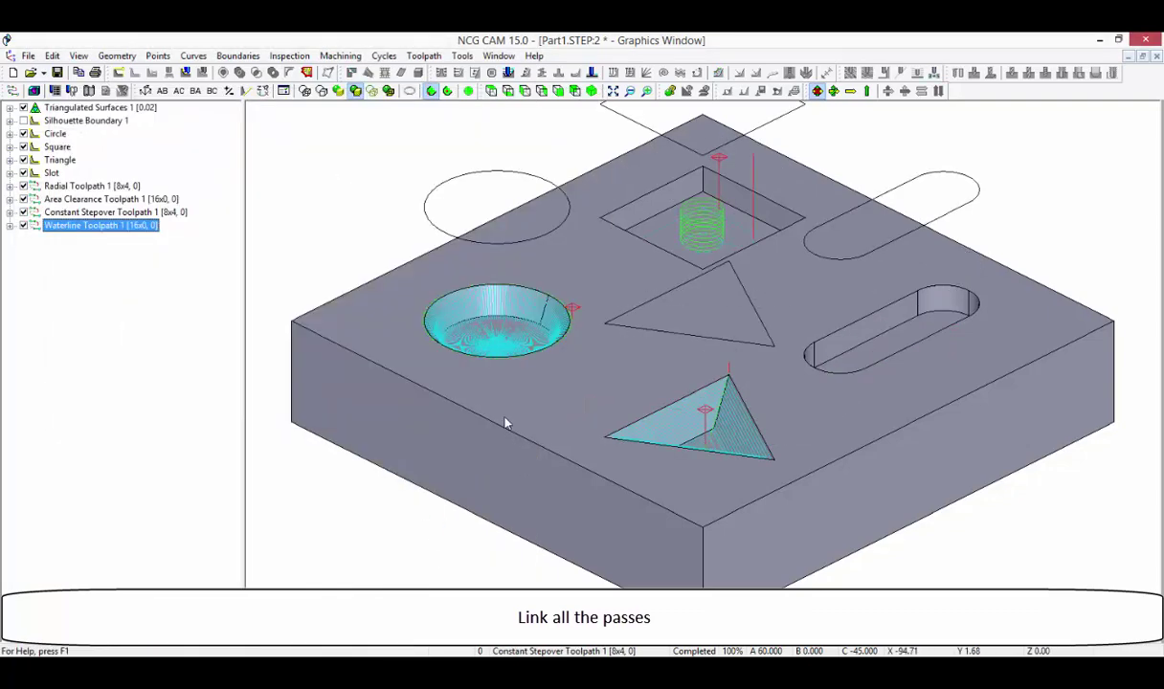
# - Apply cutting parameters to the two 8x4 toolpaths, Radial and Constant Stepover
pyautogui.click(99, 186)
pyautogui.keyDown('ctrl'); pyautogui.click(106, 212); pyautogui.keyUp('ctrl')
pyautogui.rightClick(105, 212)
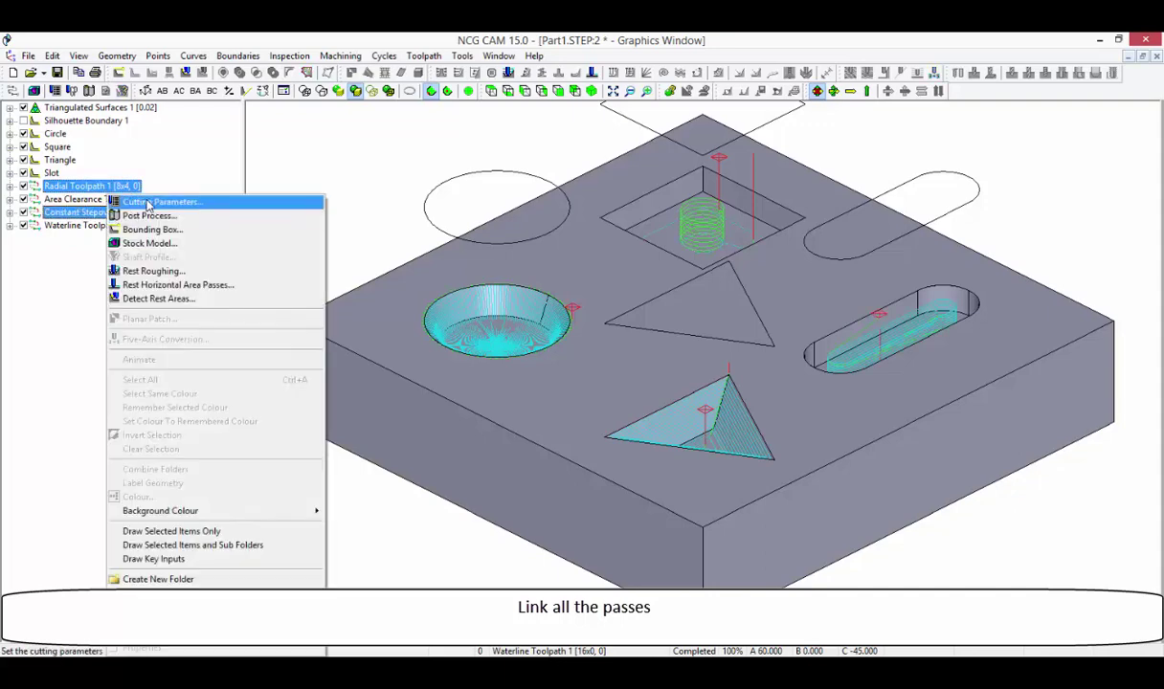
pyautogui.click(148, 203)
pyautogui.click(603, 530)
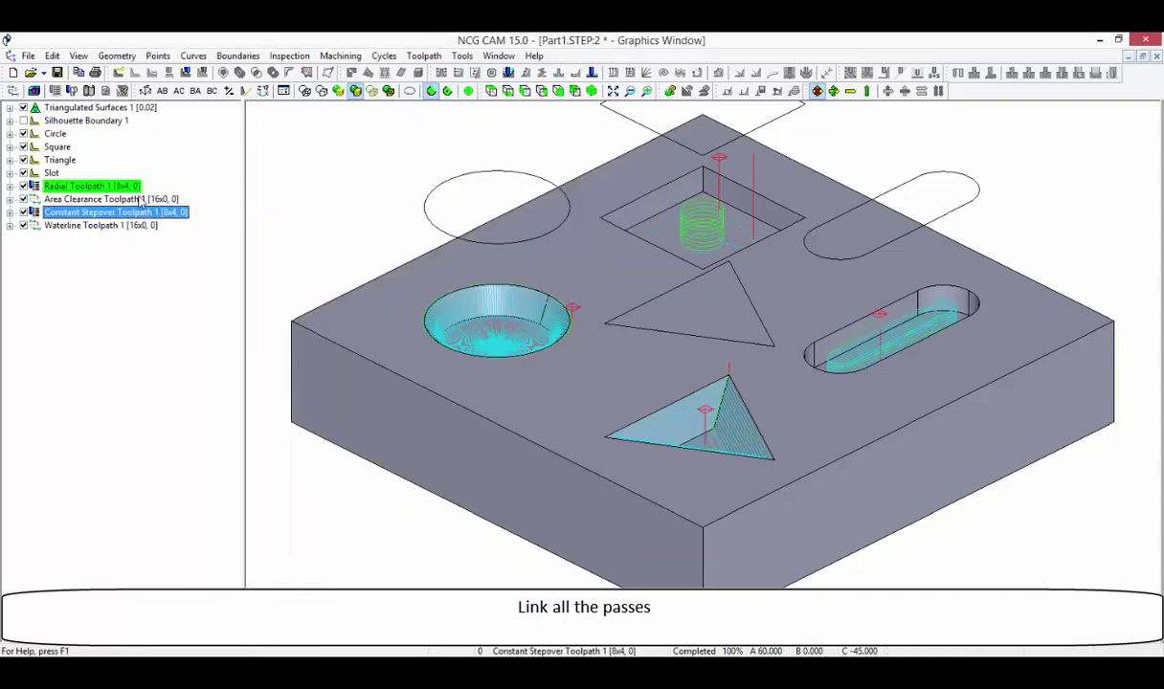
# - Apply cutting parameters to the two 16x0 toolpaths, Area Clearance and Waterline
pyautogui.click(142, 198)
pyautogui.keyDown('ctrl'); pyautogui.click(131, 225); pyautogui.keyUp('ctrl')
pyautogui.rightClick(129, 194)
pyautogui.click(177, 198)
pyautogui.click(464, 240)
pyautogui.click(613, 532)
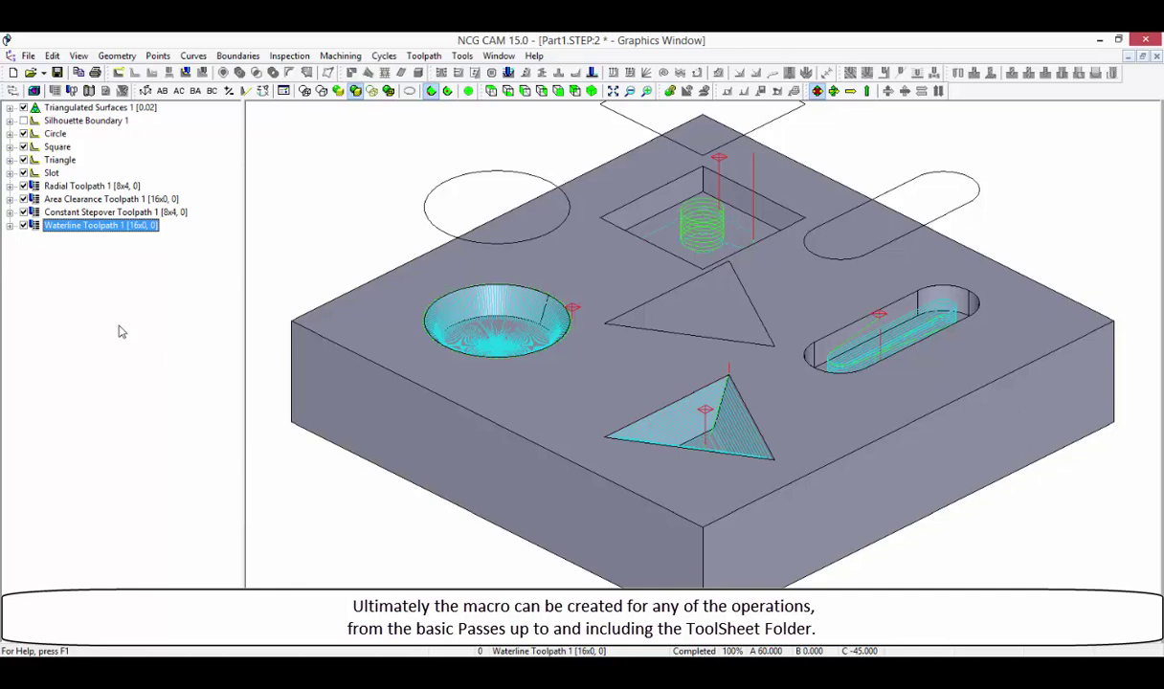
# - Save the four toolpath parameter folders as macro Part1.mco with display No dialogs, Boundary independent enabled and Prompt for project settings disabled
pyautogui.click(117, 190)
pyautogui.keyDown('ctrl'); pyautogui.click(113, 199); pyautogui.keyUp('ctrl')
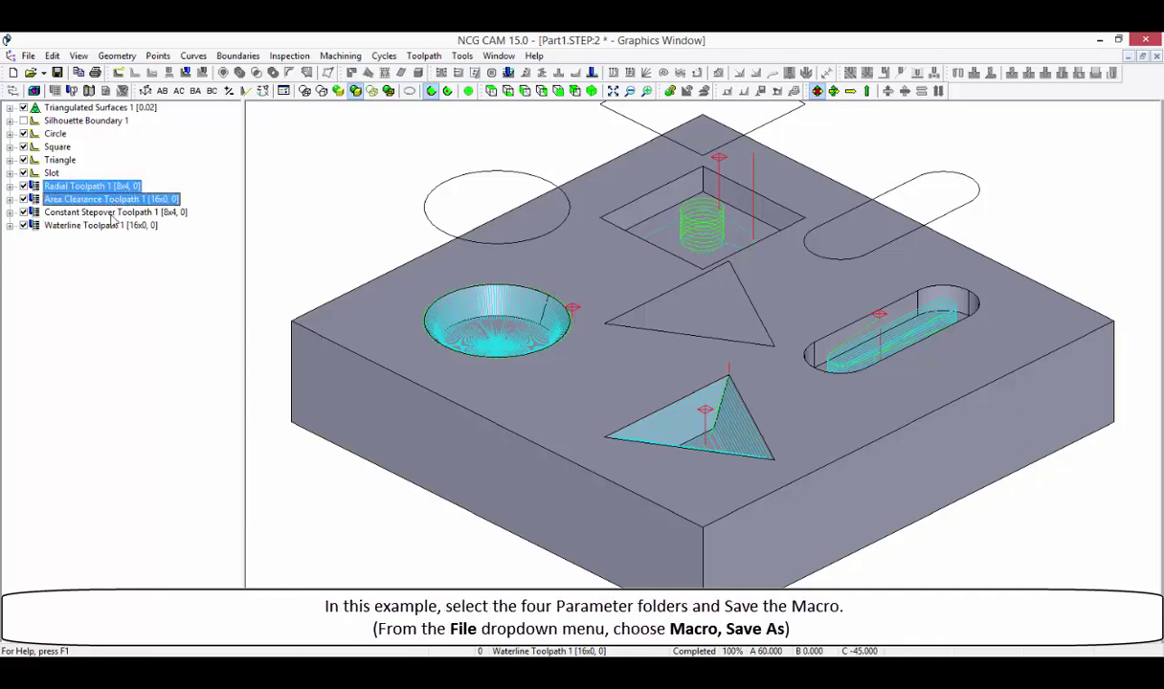
pyautogui.keyDown('ctrl'); pyautogui.click(109, 213); pyautogui.keyUp('ctrl')
pyautogui.keyDown('ctrl'); pyautogui.click(111, 226); pyautogui.keyUp('ctrl')
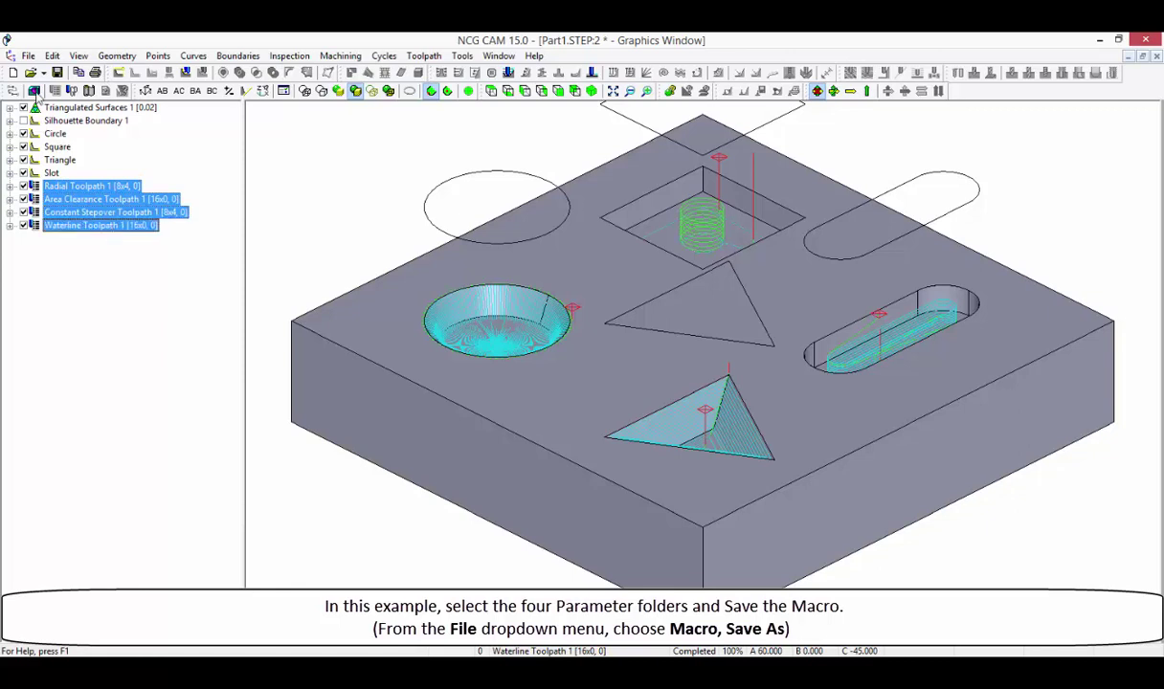
pyautogui.click(28, 56)
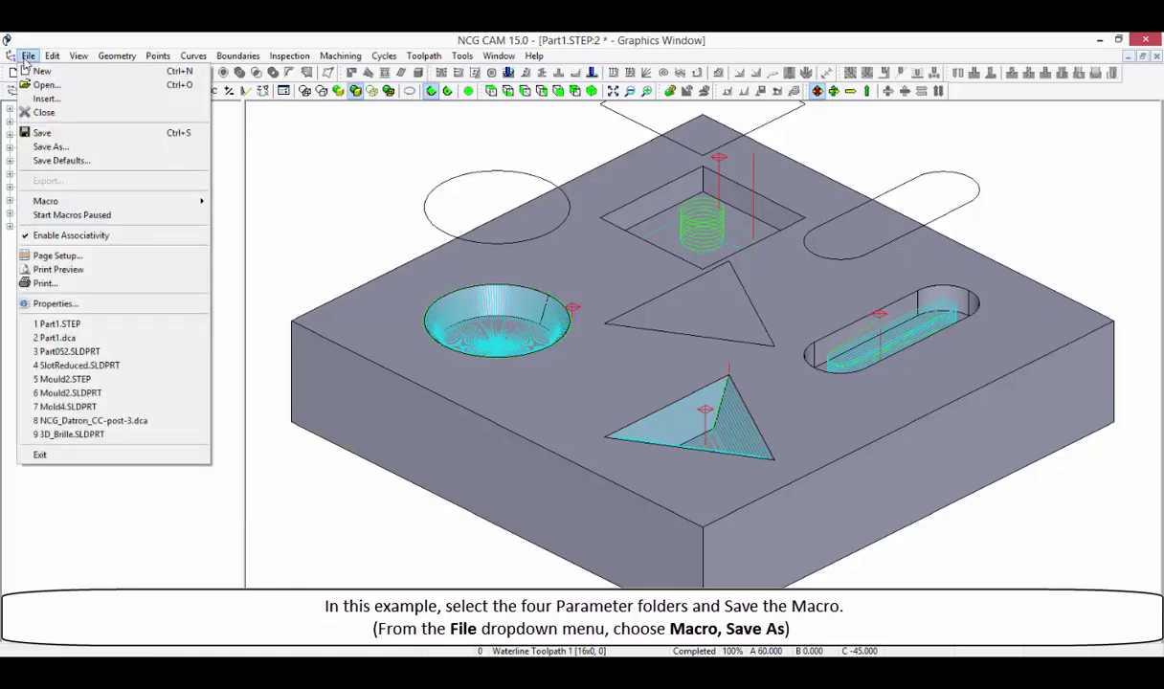
pyautogui.moveTo(160, 206)
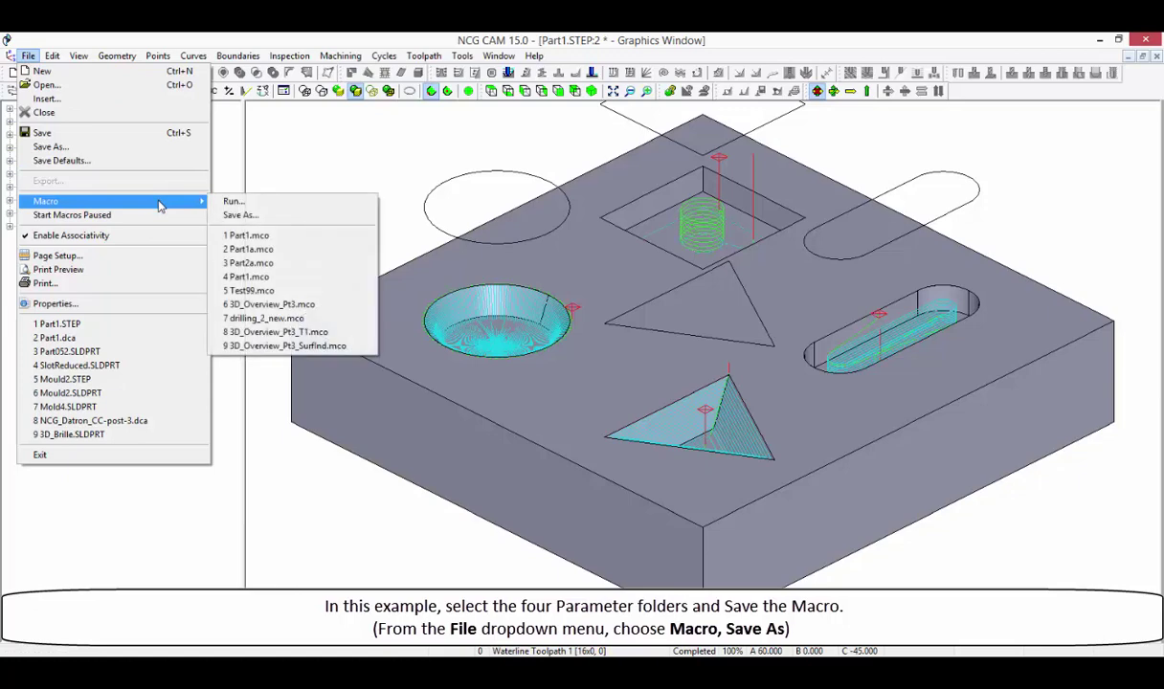
pyautogui.click(240, 217)
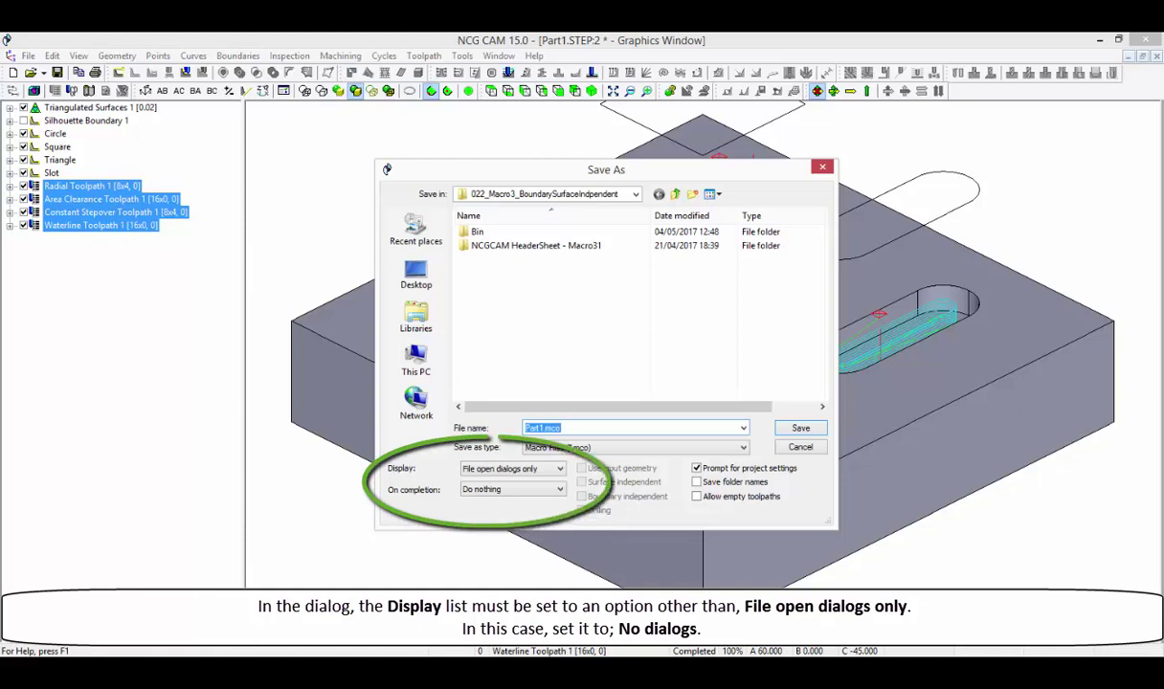
pyautogui.click(560, 469)
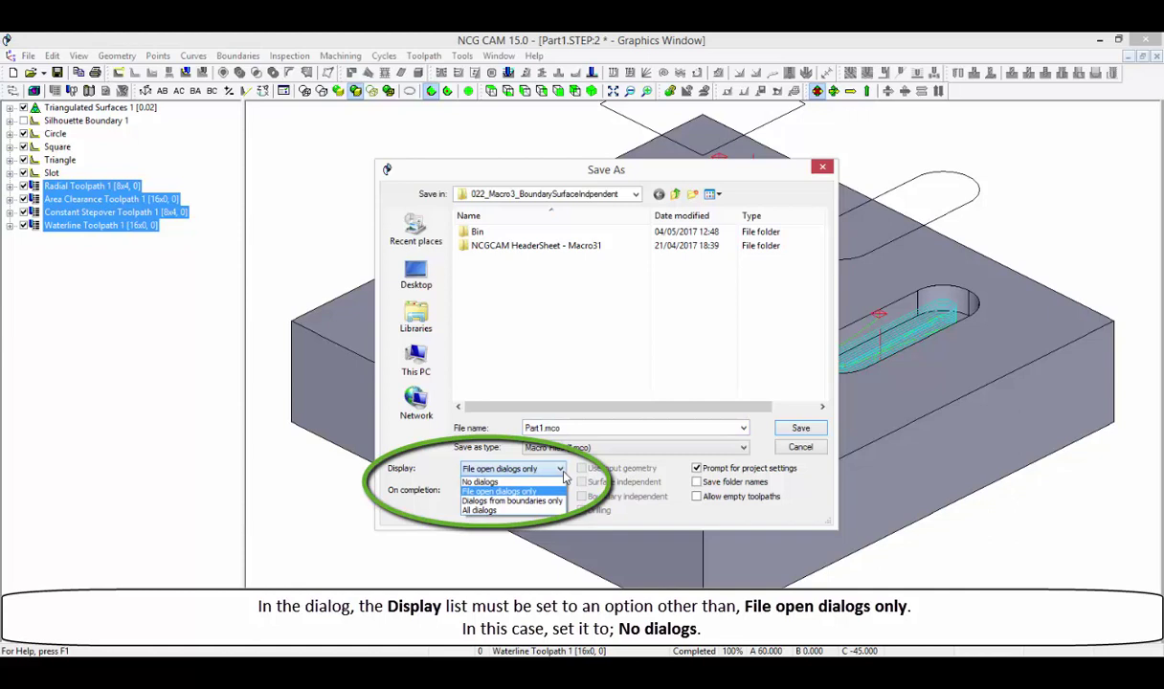
pyautogui.click(532, 482)
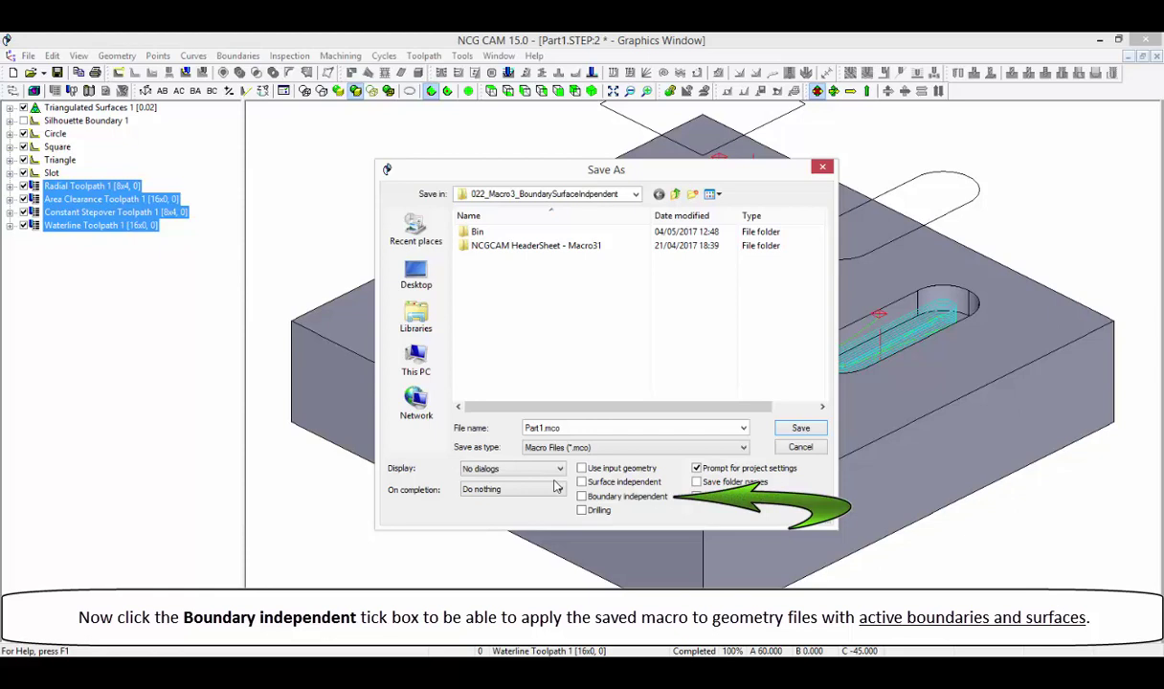
pyautogui.click(582, 497)
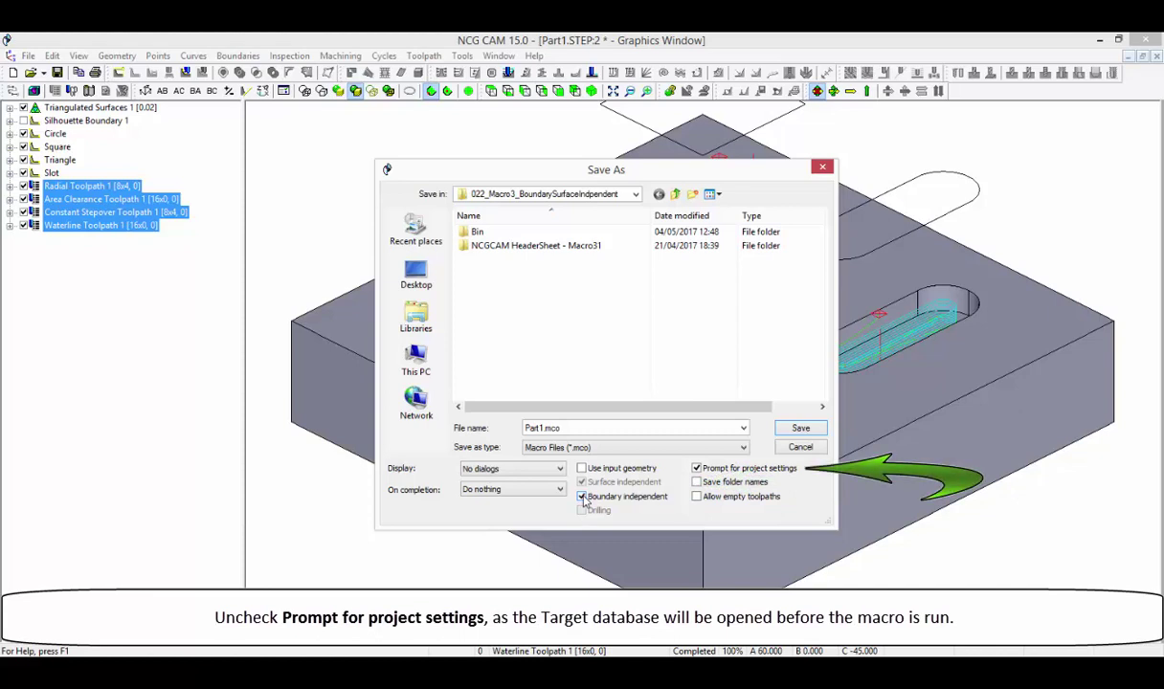
pyautogui.click(697, 469)
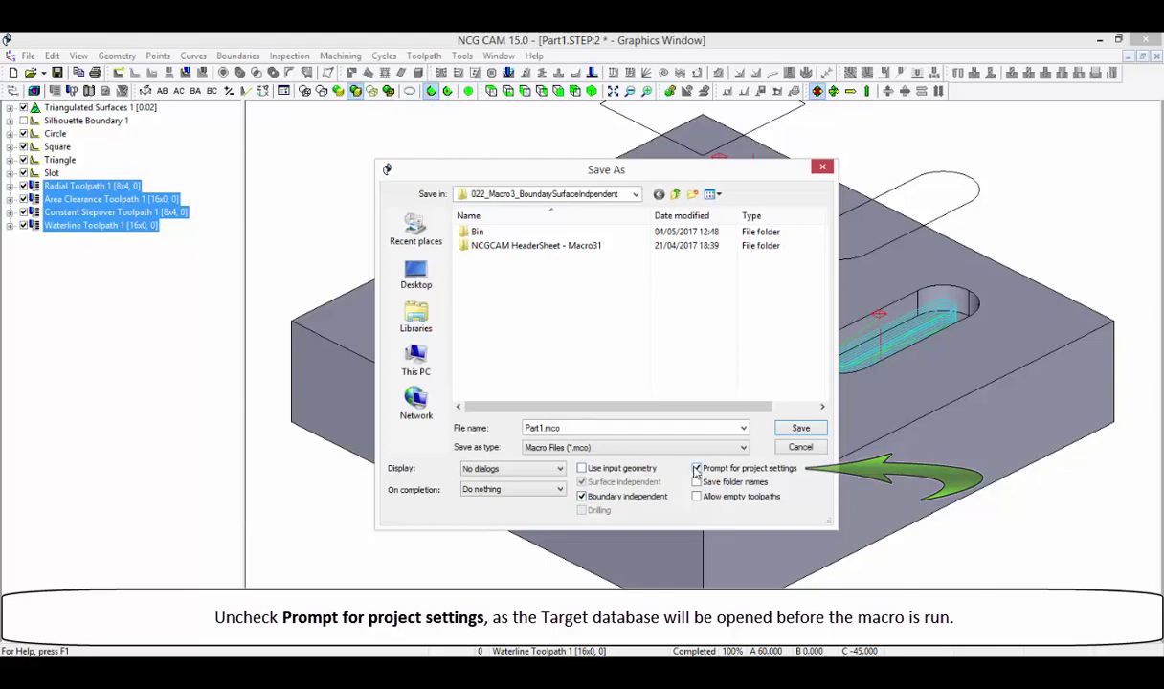
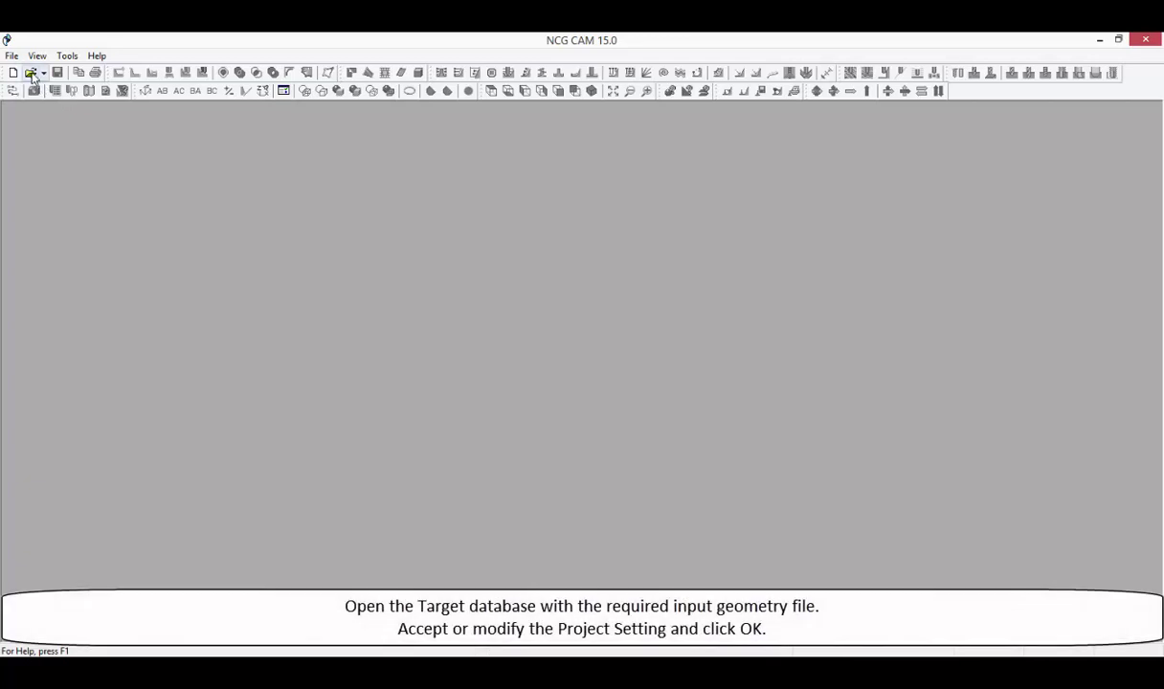
# - Open Part2.STEP as the target database and accept its default project settings
pyautogui.click(30, 73)
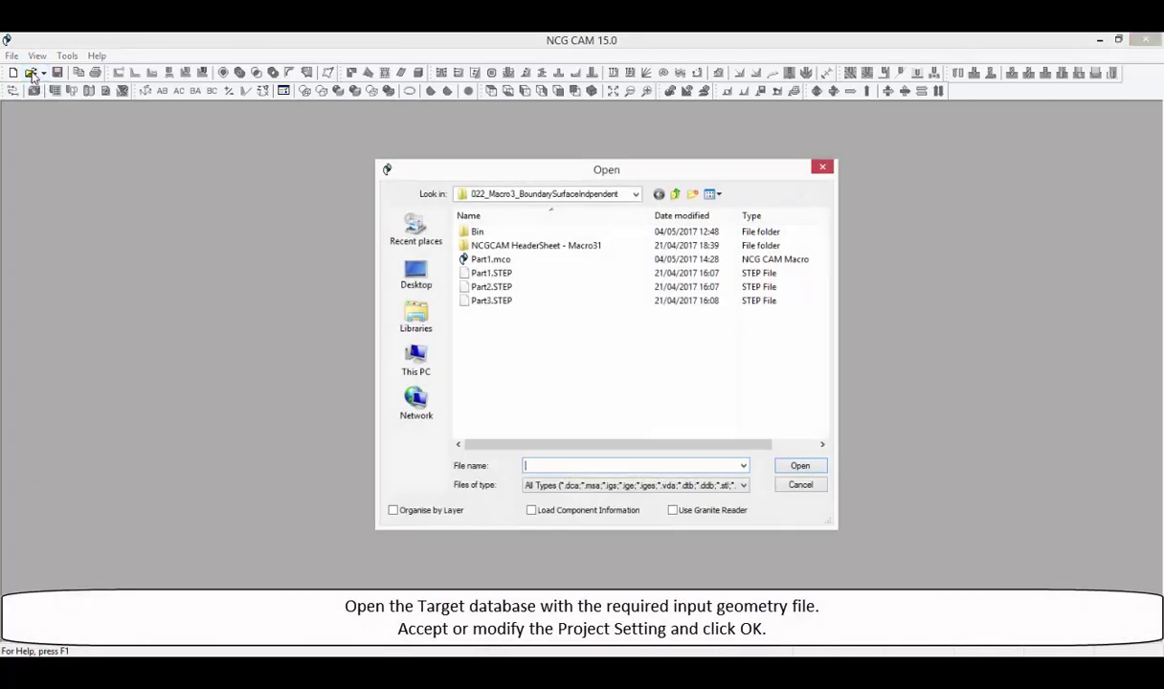
pyautogui.click(496, 286)
pyautogui.click(790, 467)
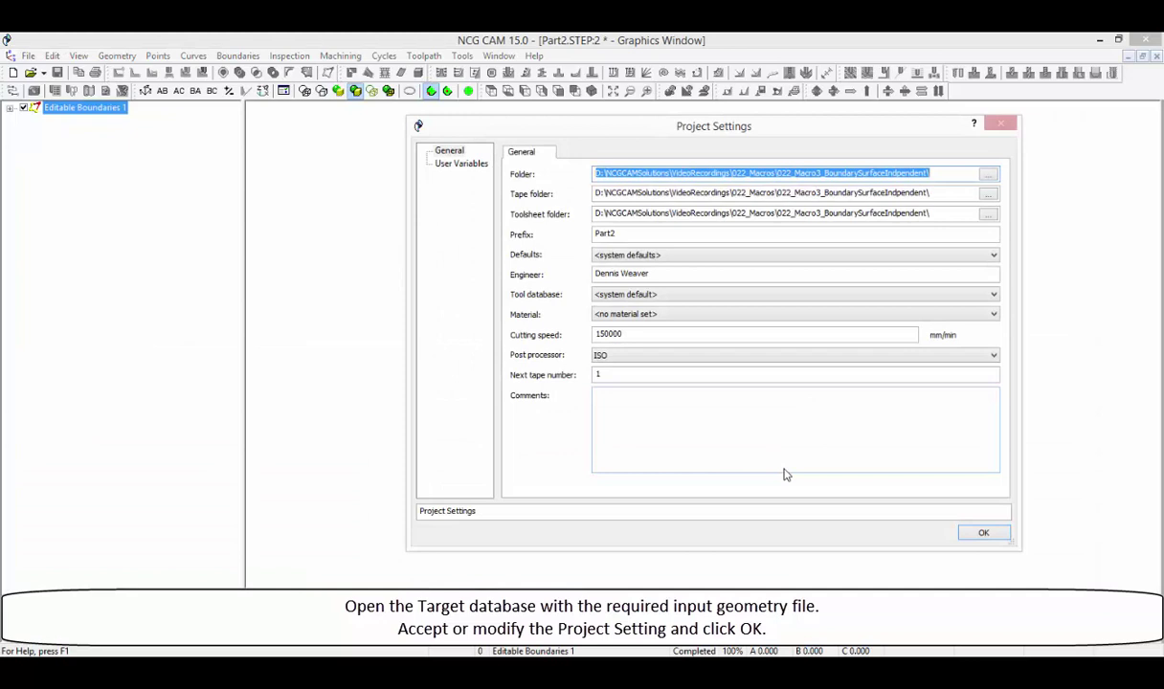
pyautogui.click(967, 533)
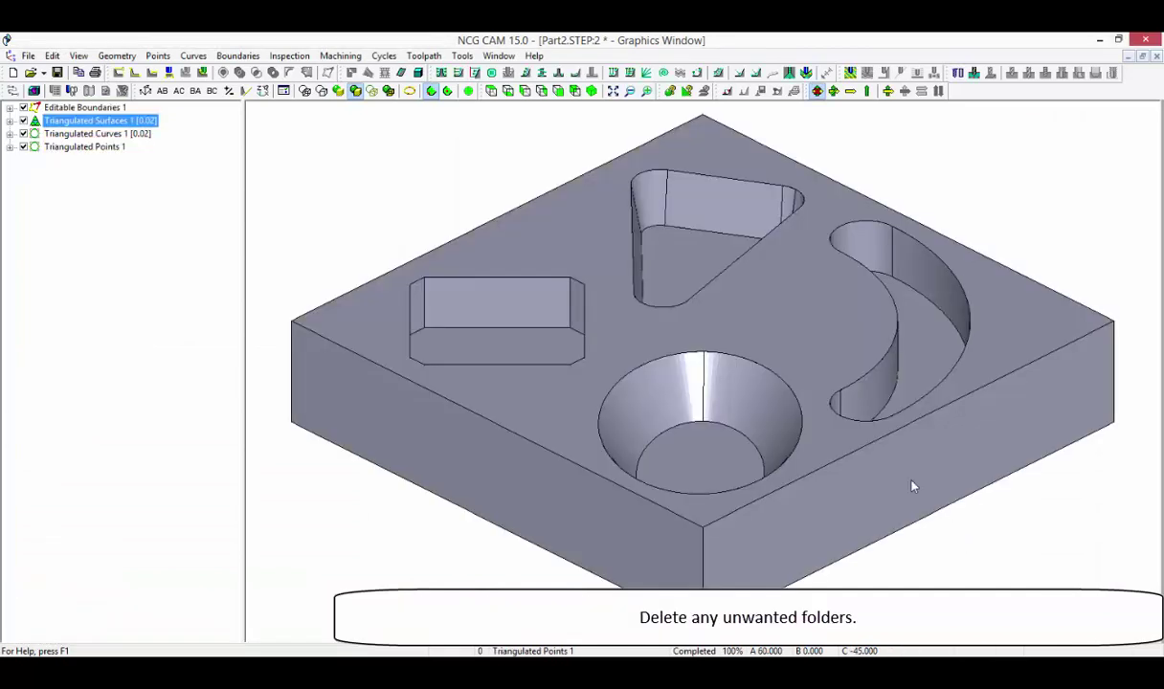
# - Delete the Editable Boundaries, Triangulated Curves and Triangulated Points folders, keeping only the Triangulated Surfaces
pyautogui.click(115, 107)
pyautogui.keyDown('ctrl'); pyautogui.click(113, 134); pyautogui.keyUp('ctrl')
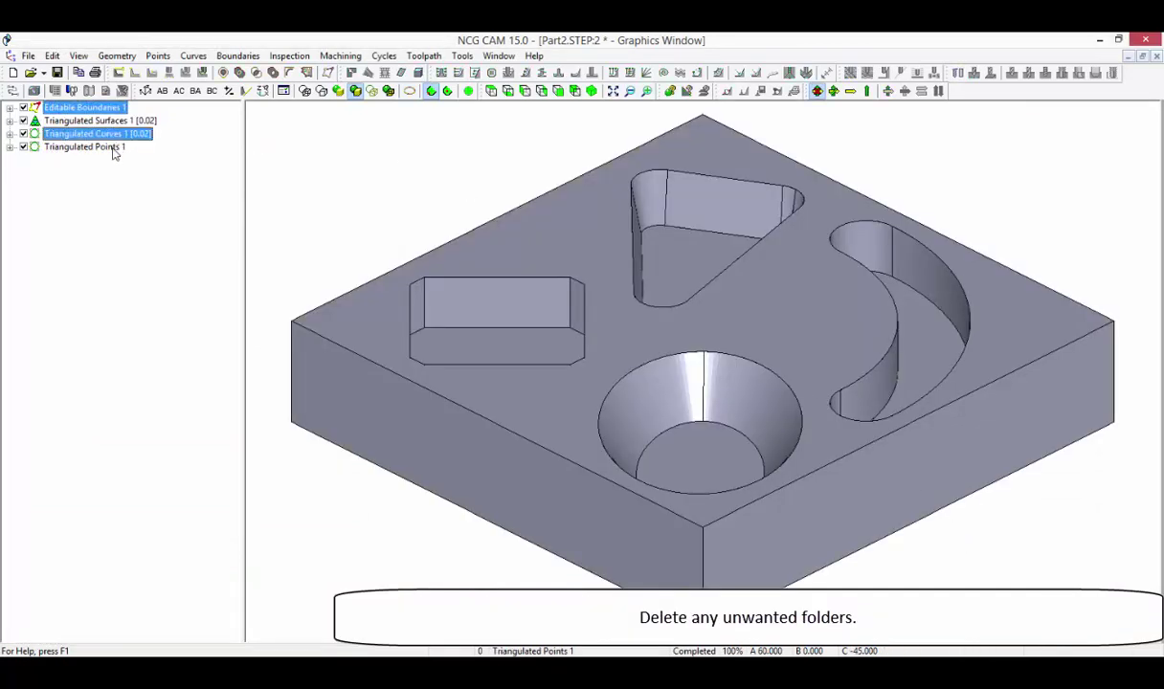
pyautogui.keyDown('ctrl'); pyautogui.click(113, 147); pyautogui.keyUp('ctrl')
pyautogui.rightClick(113, 151)
pyautogui.click(213, 613)
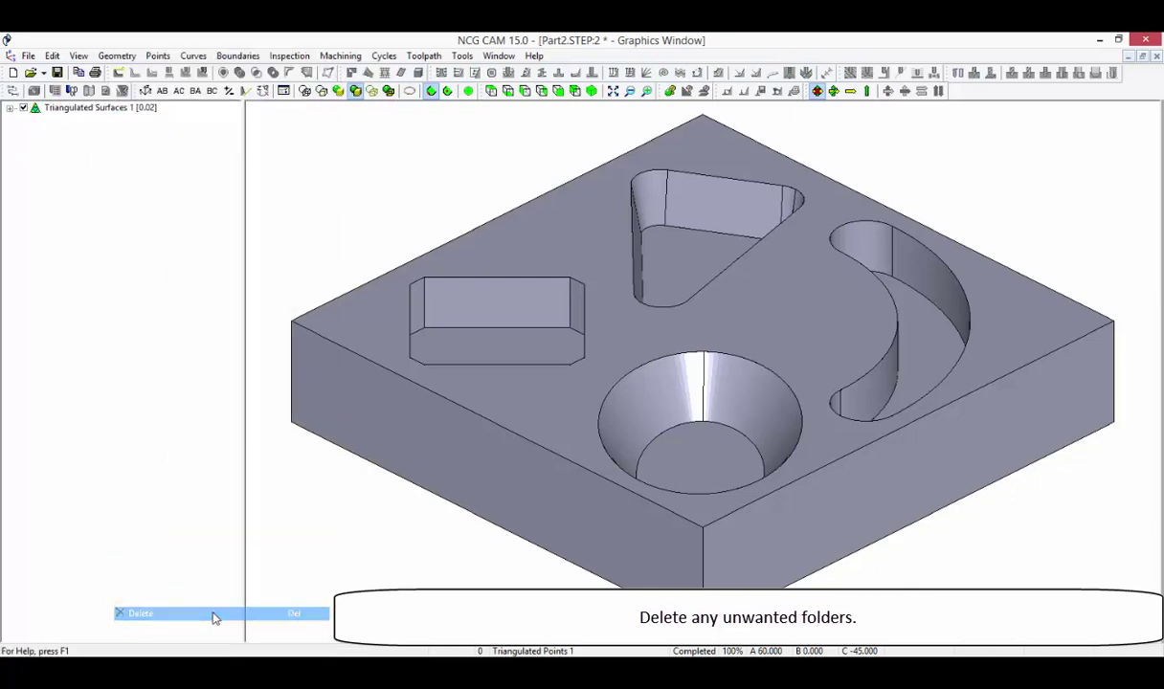
# - Create a silhouette boundary from the block's flat top surface
pyautogui.click(86, 111)
pyautogui.click(359, 316)
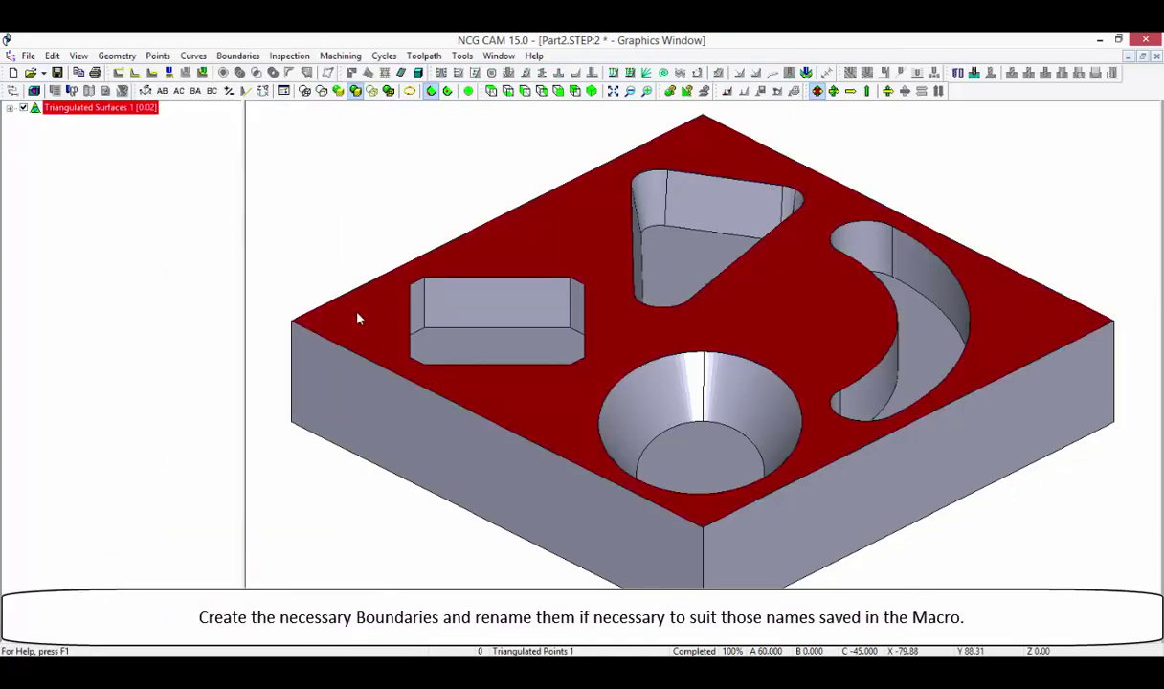
pyautogui.rightClick(359, 316)
pyautogui.click(483, 372)
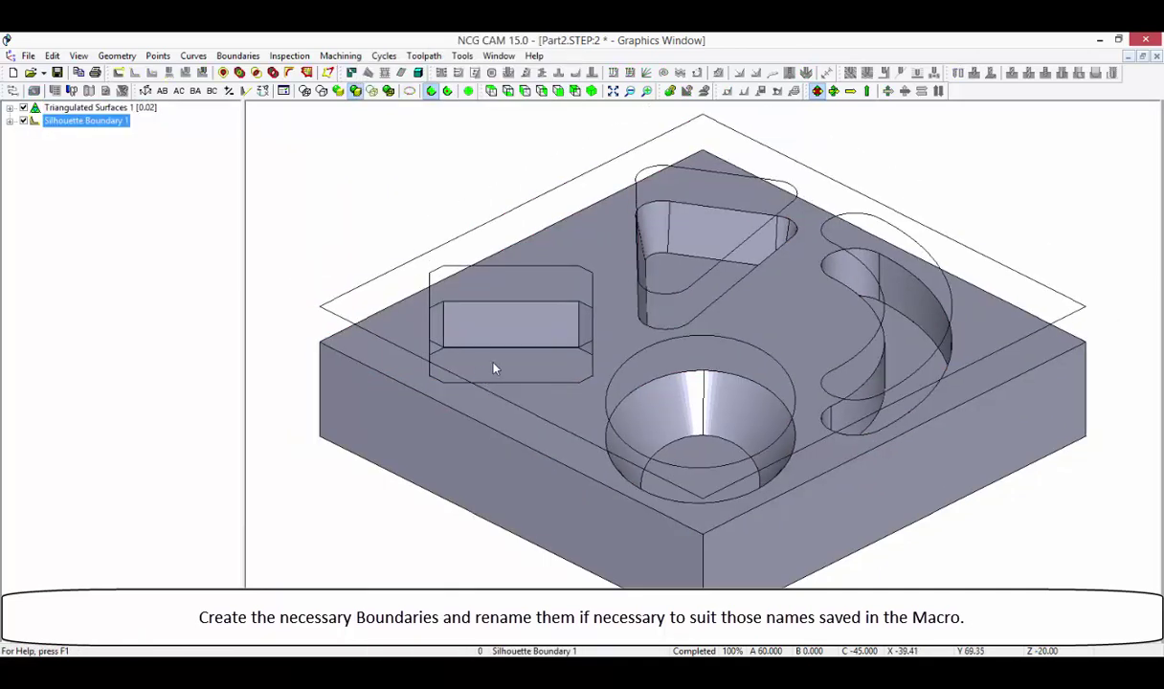
# - Copy the rectangular, triangular, circular and curved slot outlines of the silhouette boundary into separate boundary folders
pyautogui.rightClick(533, 253)
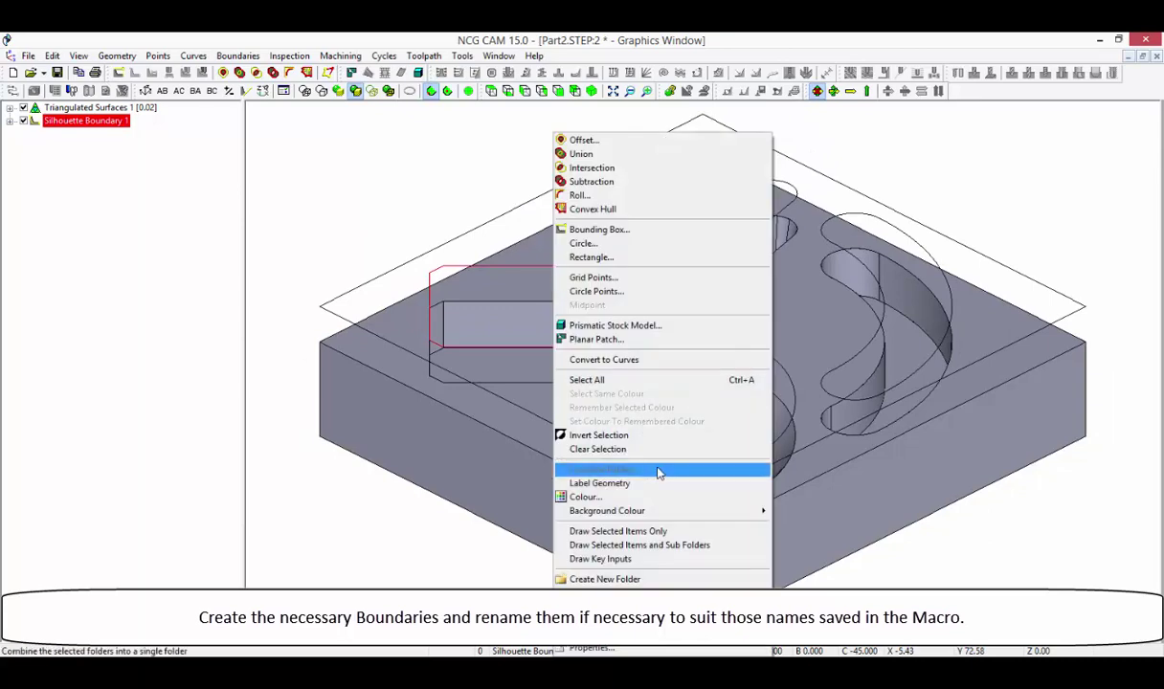
pyautogui.click(657, 469)
pyautogui.rightClick(645, 230)
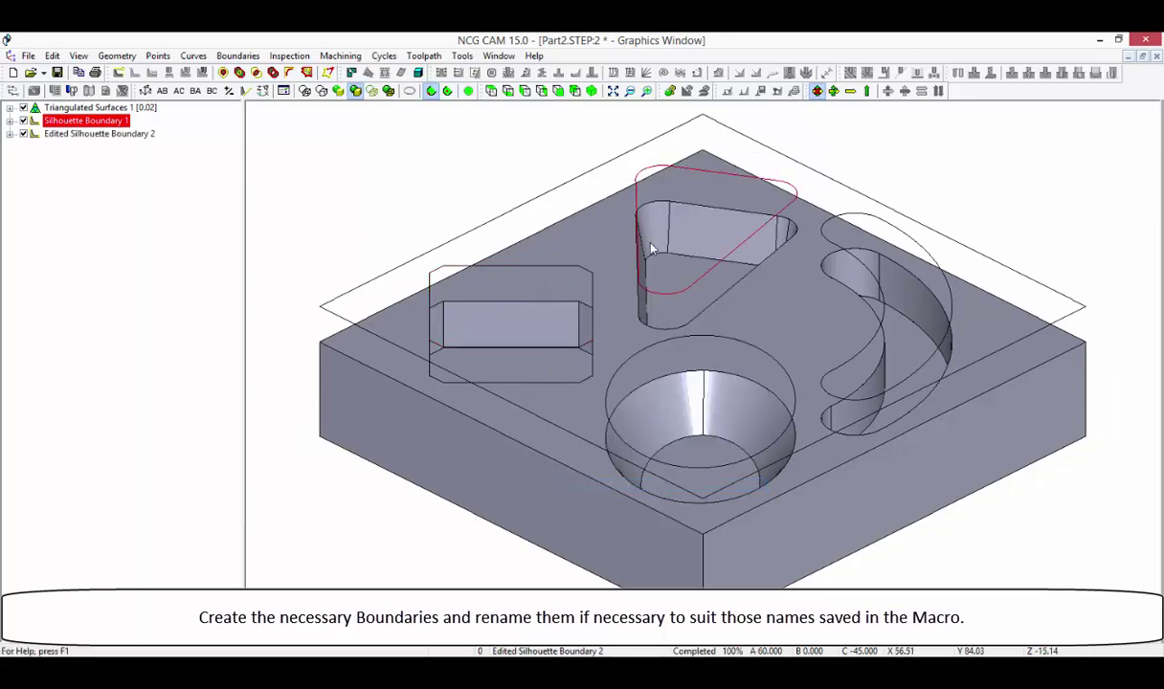
pyautogui.click(718, 450)
pyautogui.rightClick(613, 411)
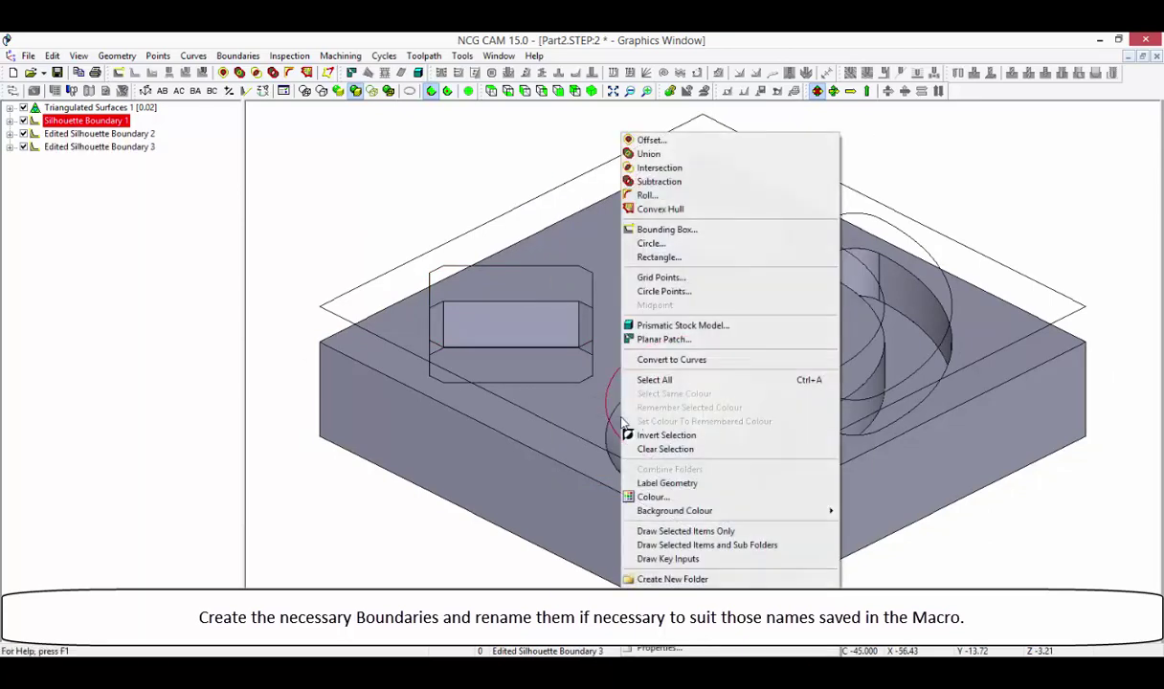
pyautogui.click(728, 492)
pyautogui.rightClick(840, 306)
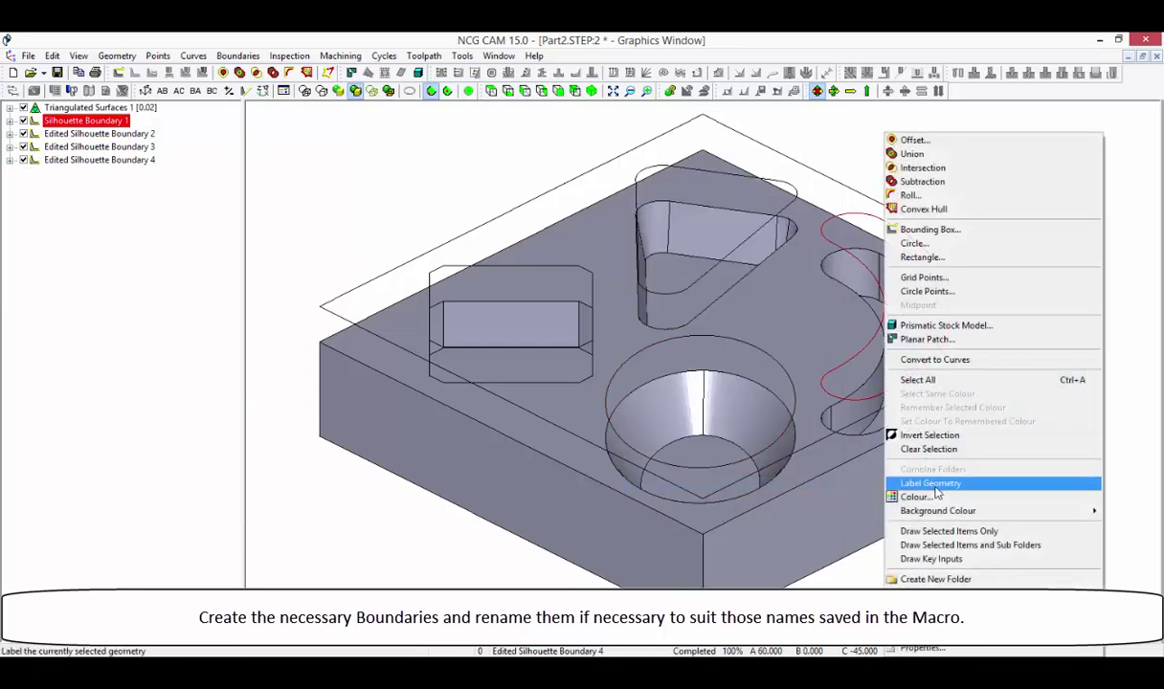
pyautogui.click(936, 493)
# - Rename the rectangular pocket's boundary as Square and the triangular pocket's boundary as Triangle
pyautogui.click(147, 135)
pyautogui.click(147, 135)
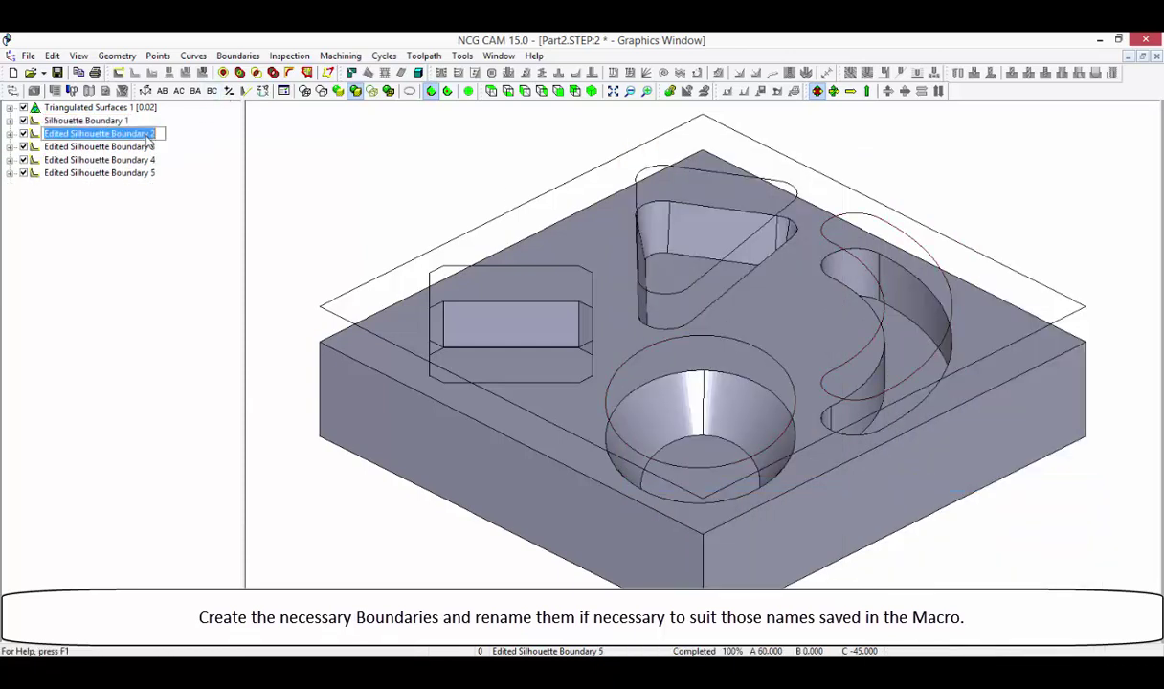
pyautogui.write('Square')
pyautogui.click(139, 148)
pyautogui.click(139, 149)
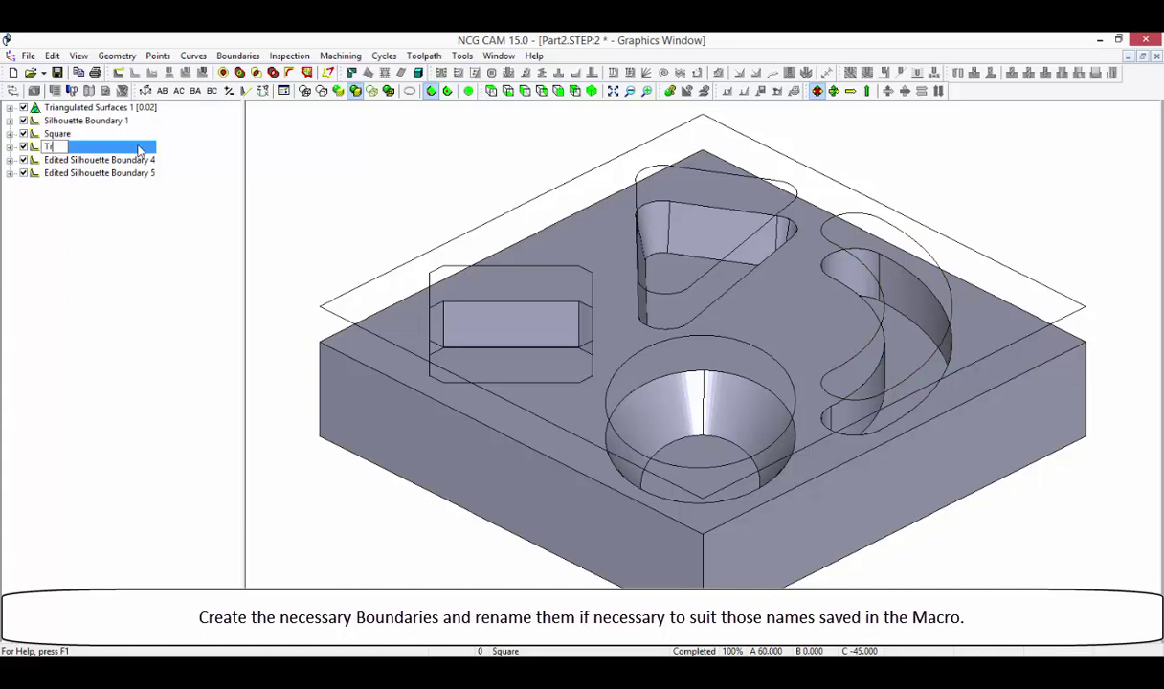
pyautogui.write('Triangle')
# - Rename the circular pocket's boundary as Circle and the curved pocket's boundary as Slot
pyautogui.click(125, 160)
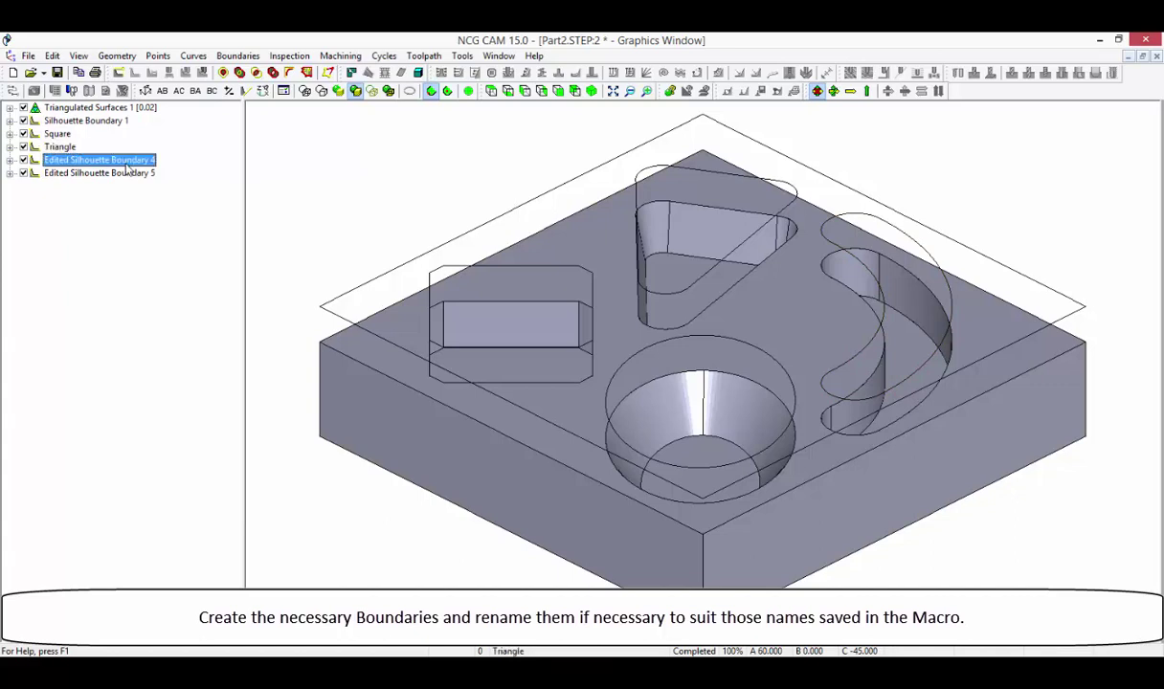
pyautogui.click(124, 161)
pyautogui.write('Circle')
pyautogui.click(121, 175)
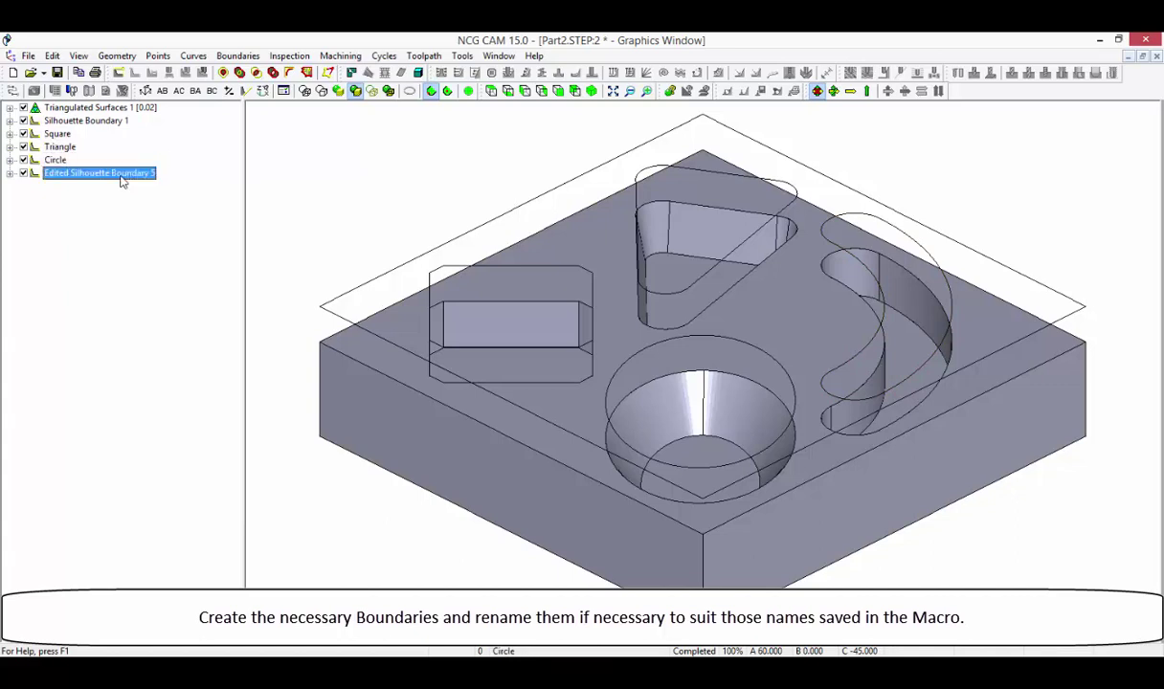
pyautogui.click(122, 175)
pyautogui.write('Slot')
pyautogui.press('Return')
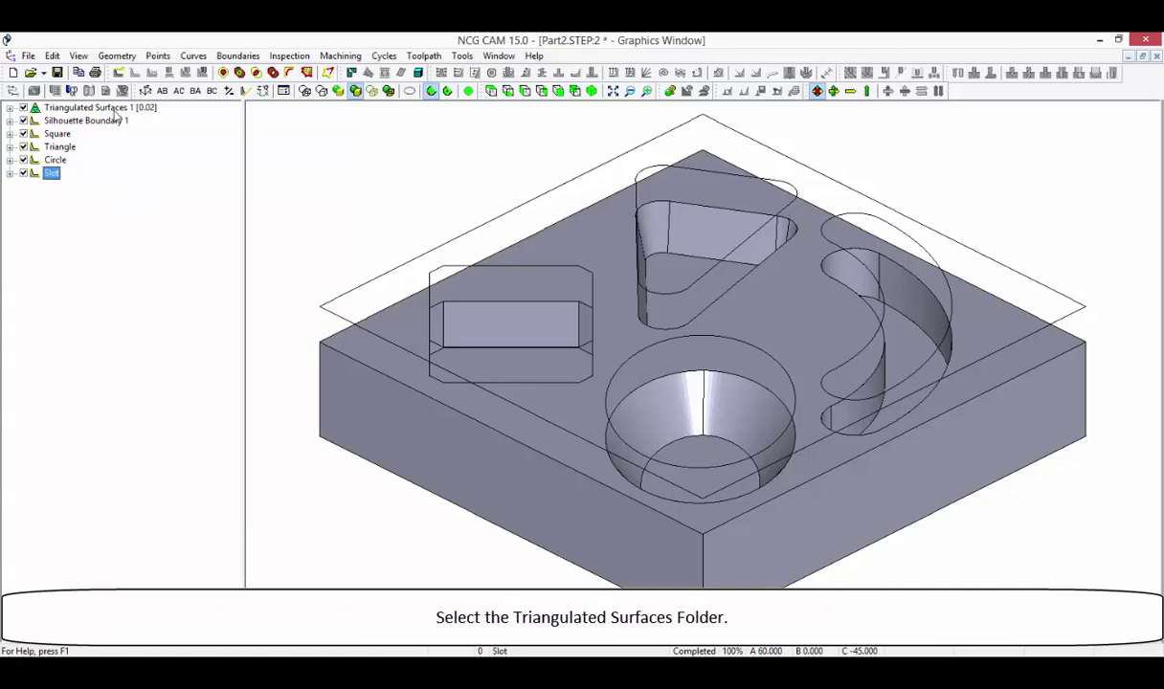
# - Run the macro Part1.mco on the Triangulated Surfaces folder of Part2
pyautogui.click(115, 109)
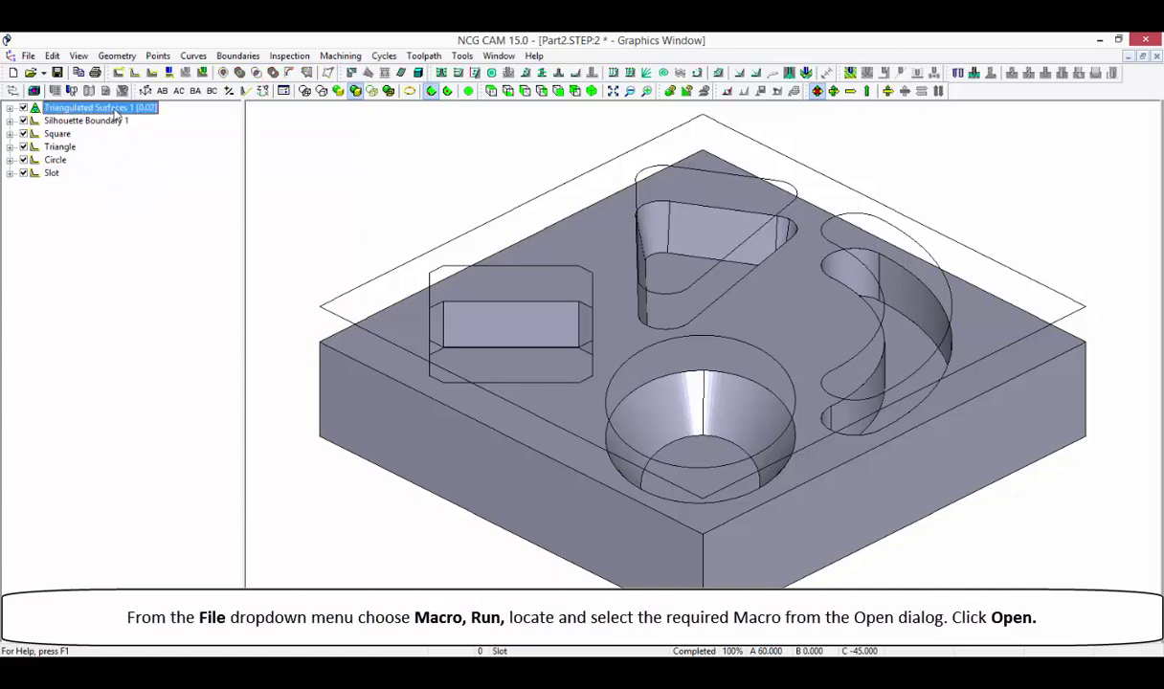
pyautogui.click(28, 56)
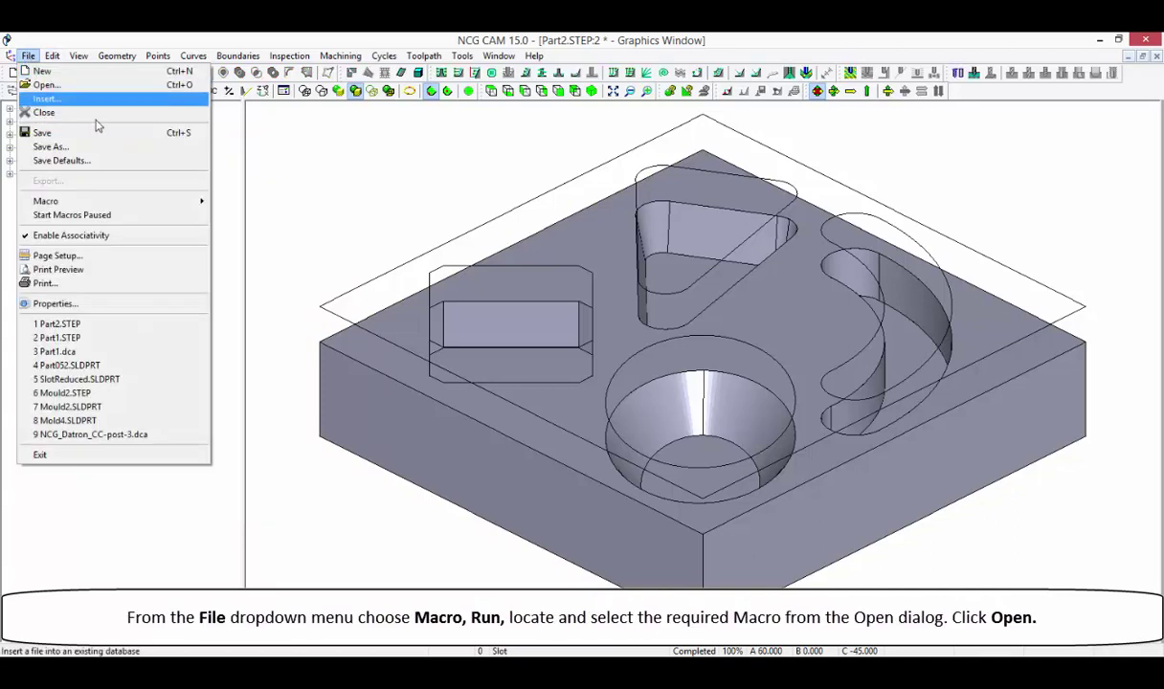
pyautogui.moveTo(201, 203)
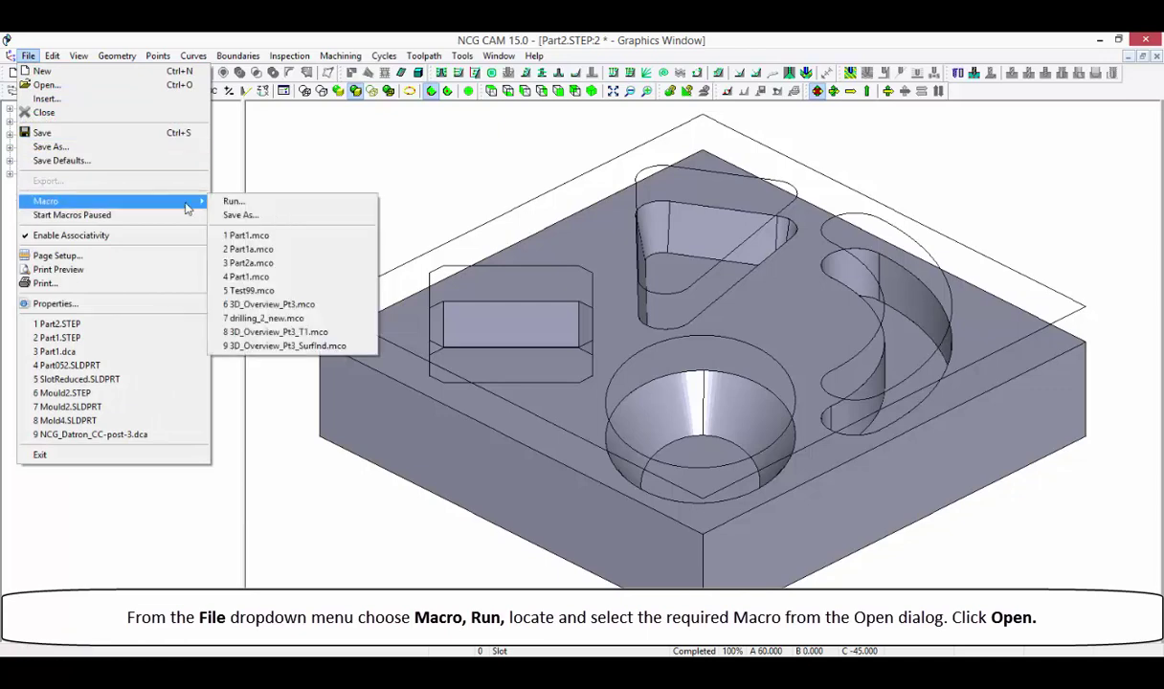
pyautogui.click(255, 203)
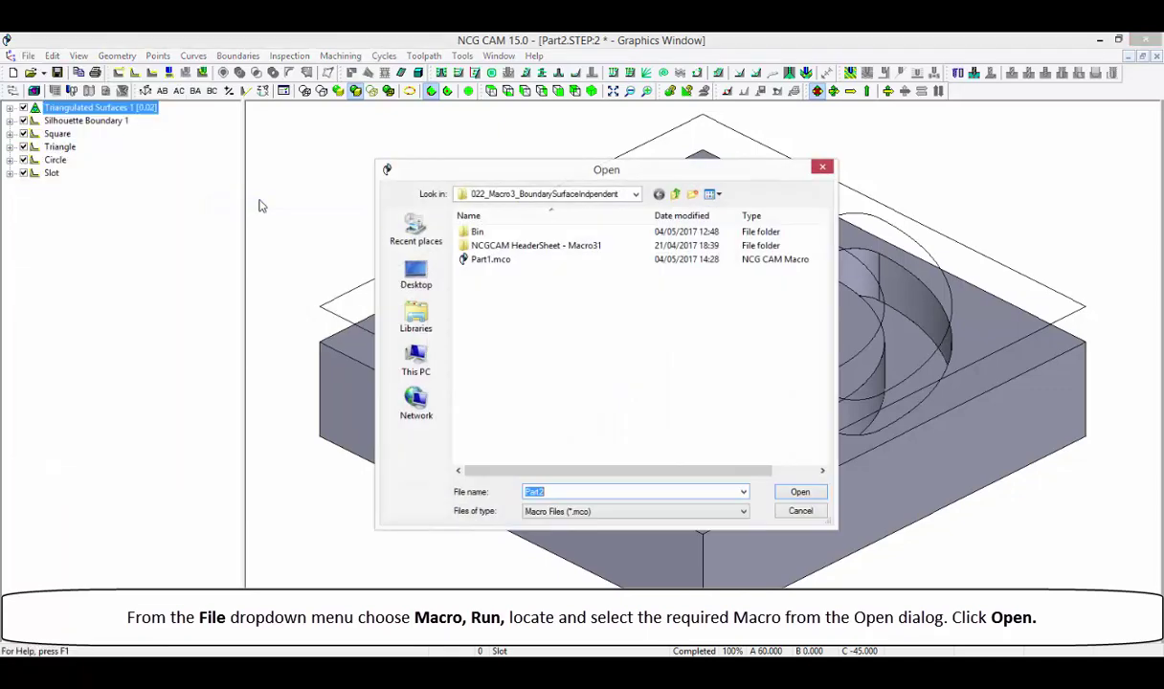
pyautogui.click(483, 265)
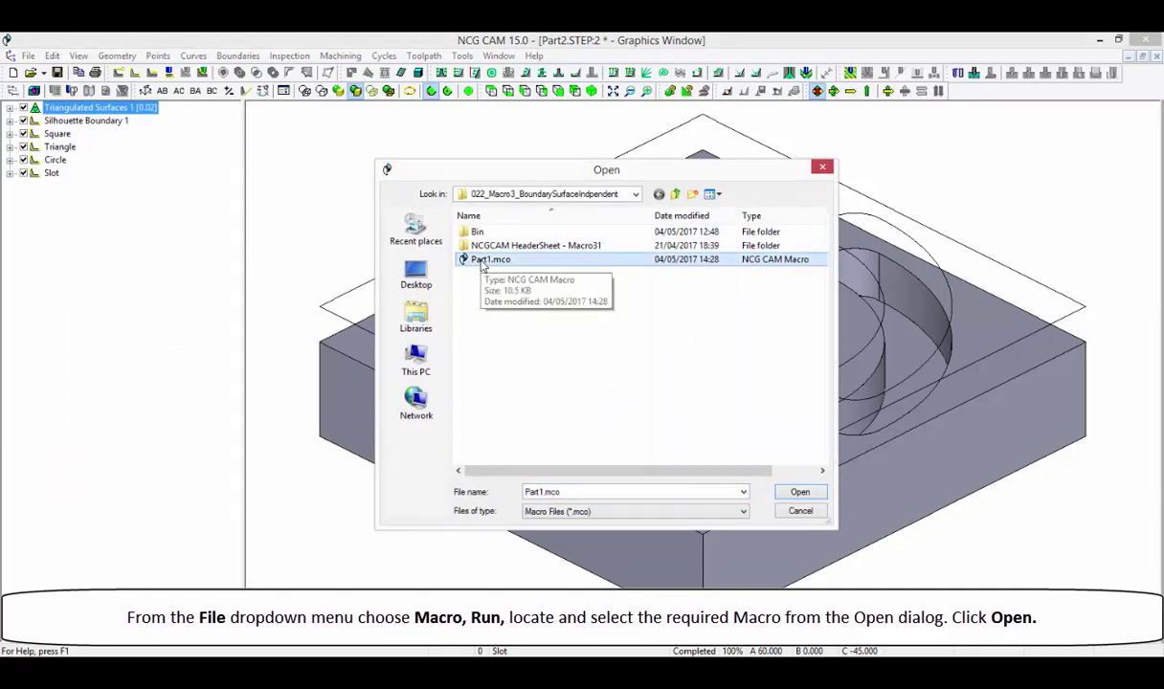
pyautogui.click(809, 494)
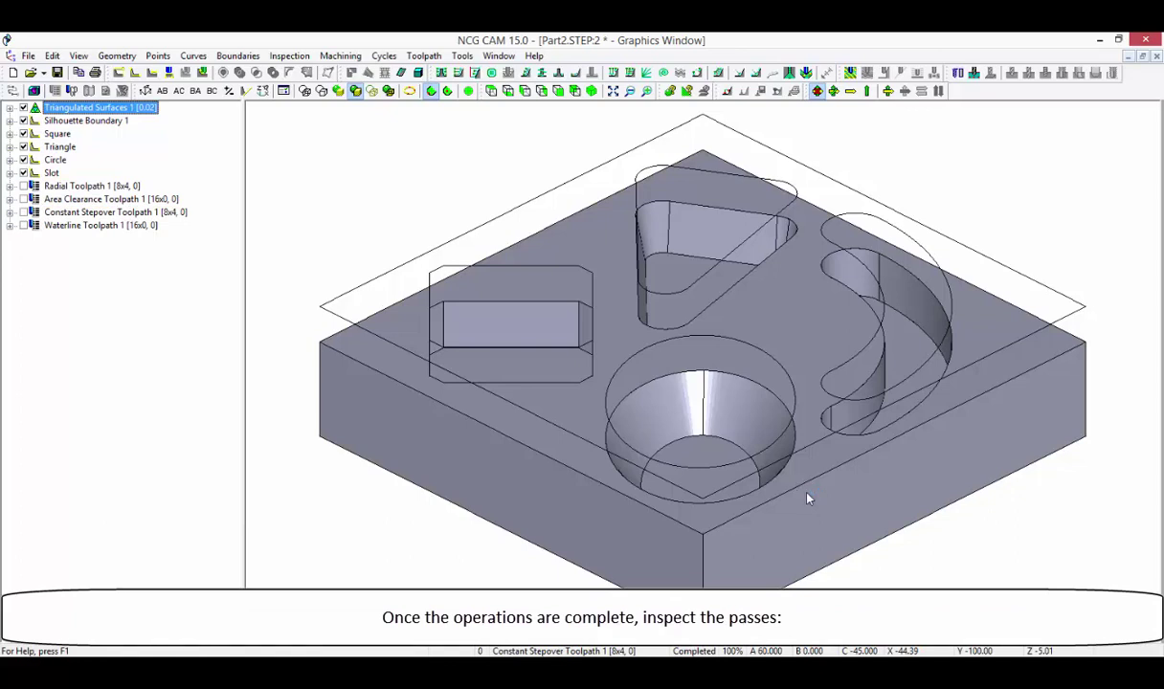
# - Examine the Radial, Area Clearance, Constant Stepover and Waterline toolpaths one at a time on the part's four pockets
pyautogui.click(24, 187)
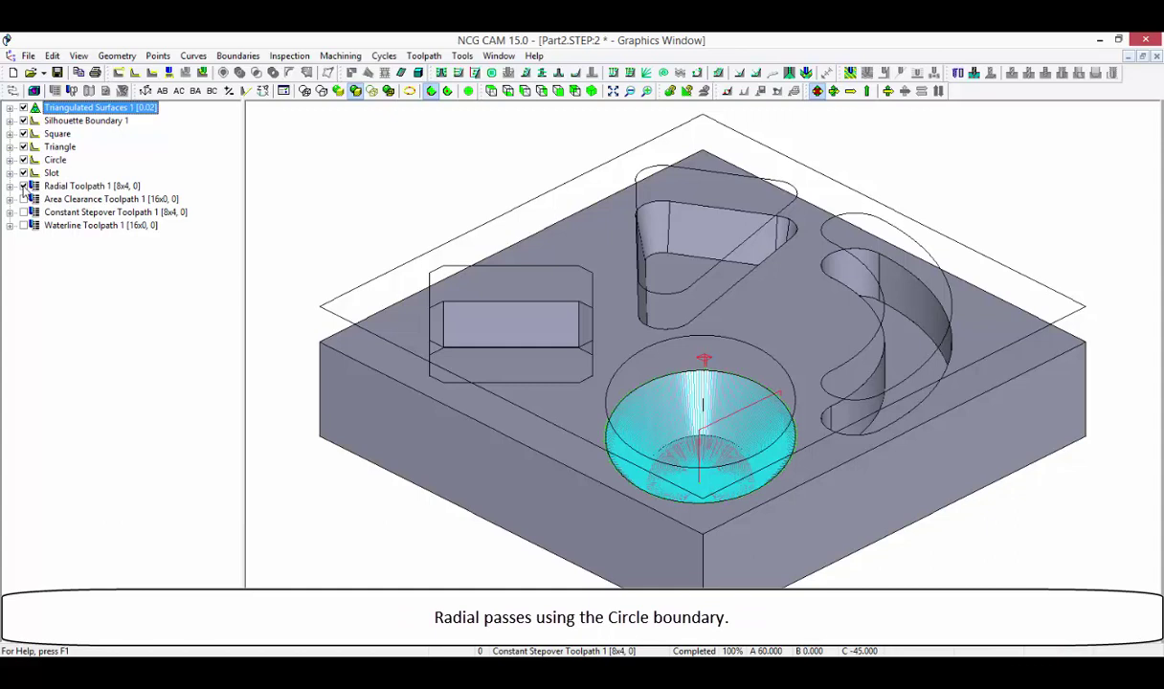
pyautogui.click(24, 186)
pyautogui.click(24, 199)
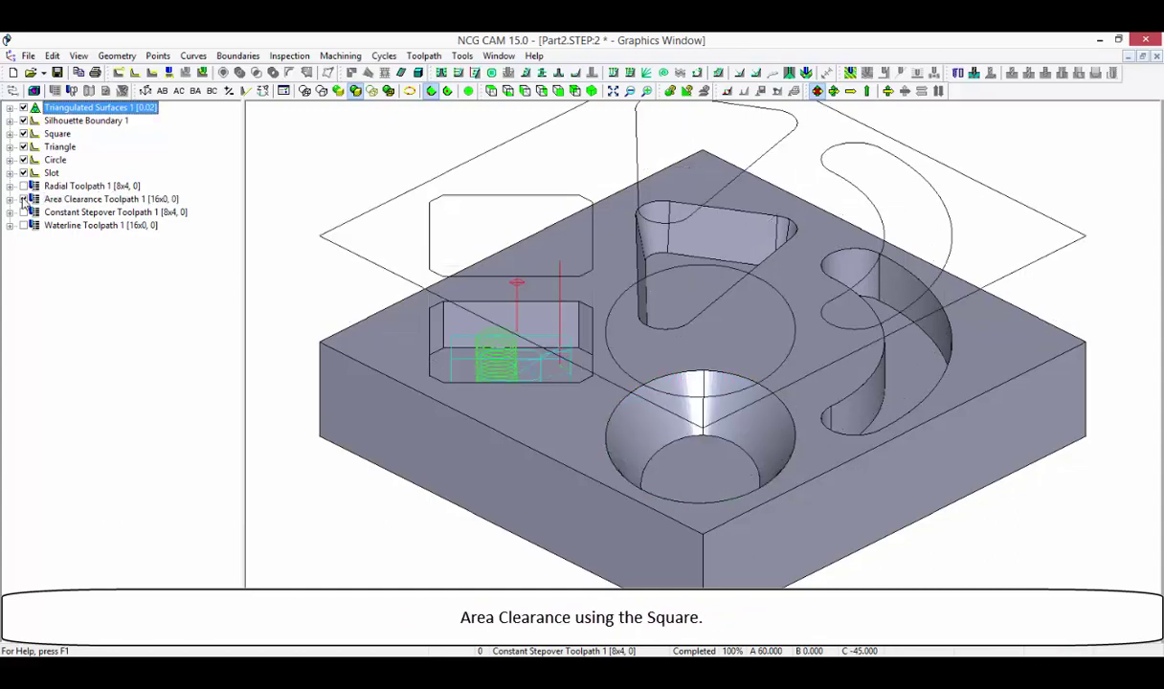
pyautogui.click(24, 199)
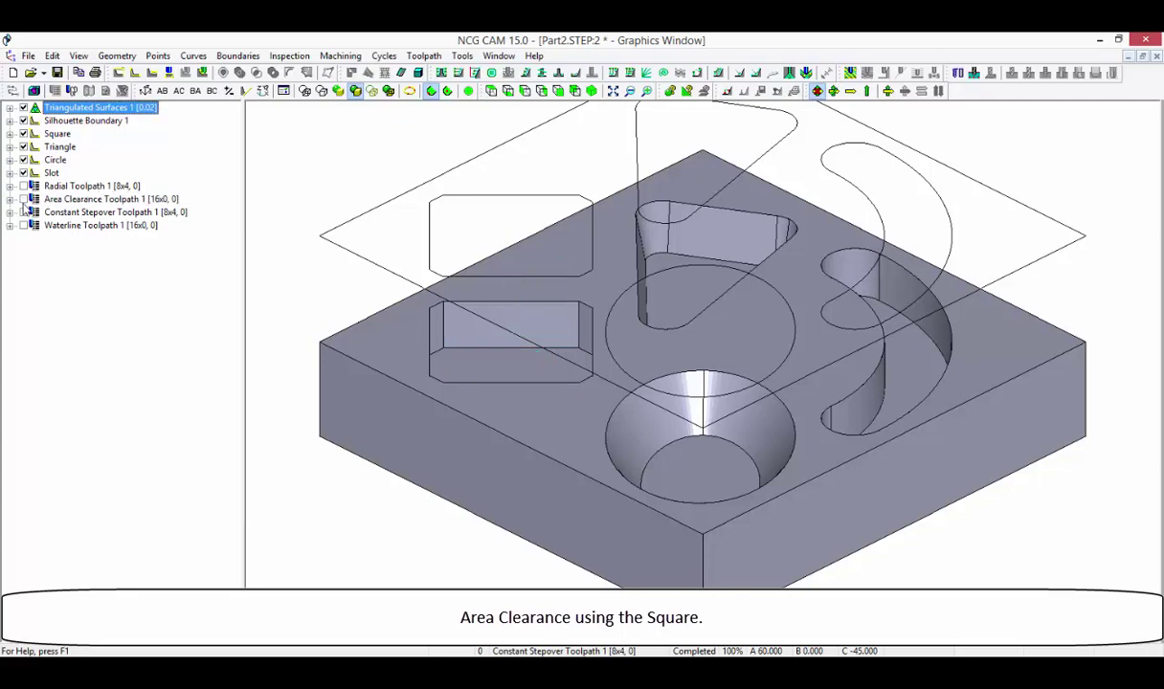
pyautogui.click(24, 213)
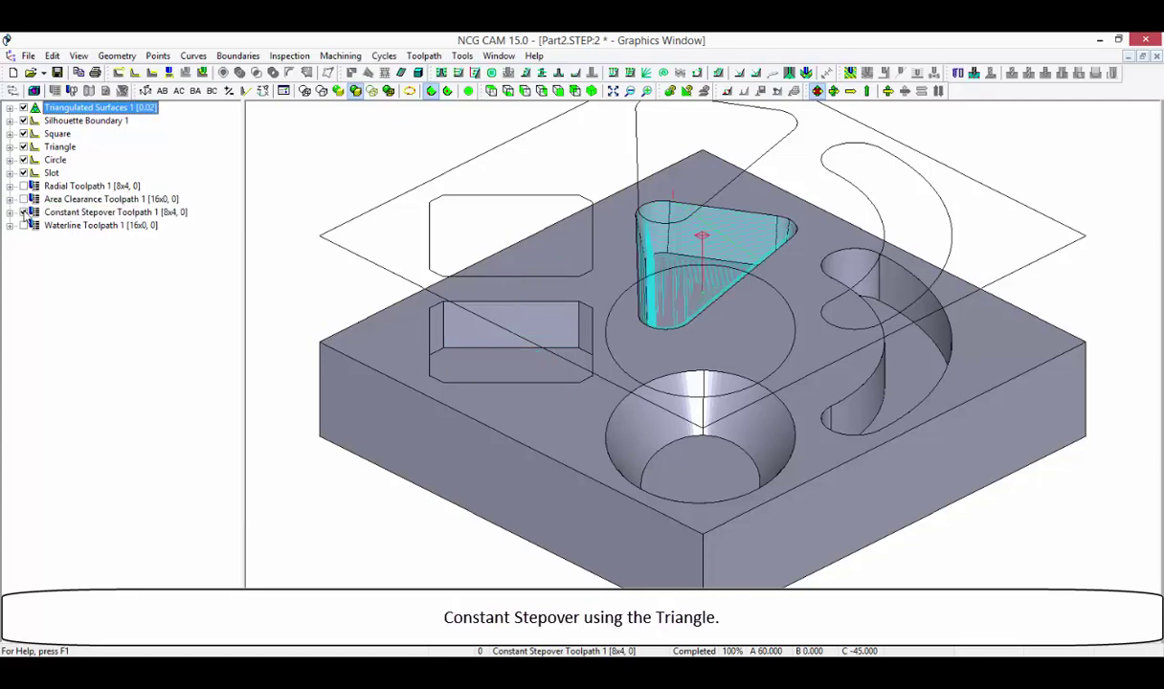
pyautogui.click(24, 213)
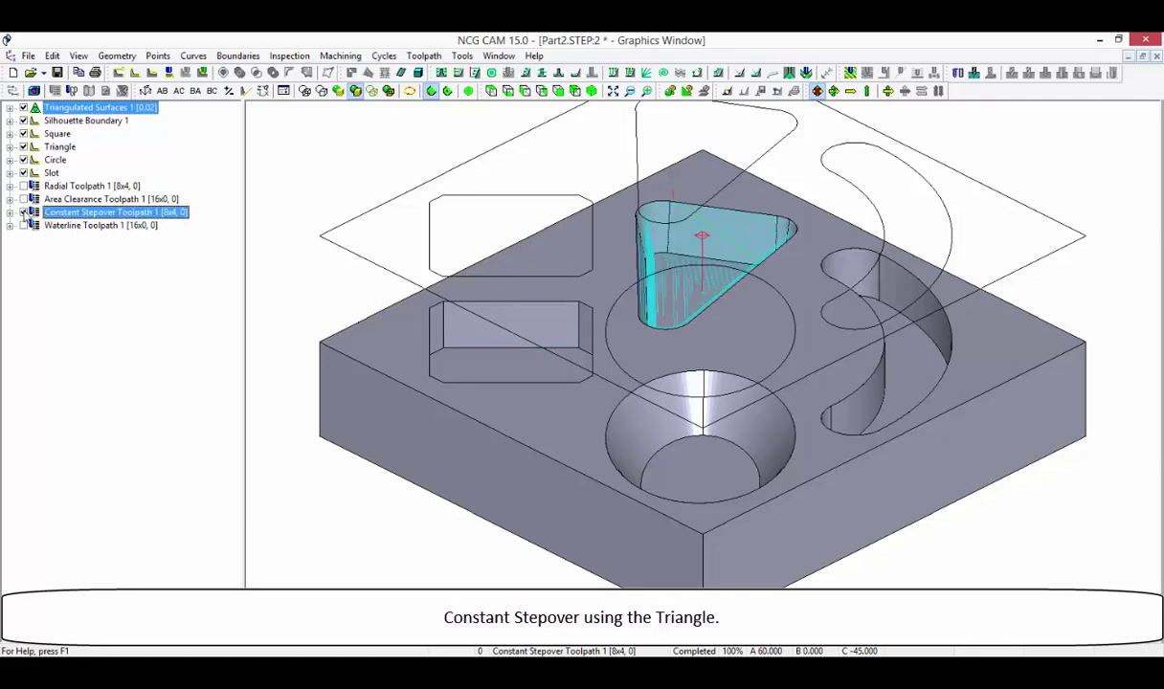
pyautogui.click(24, 225)
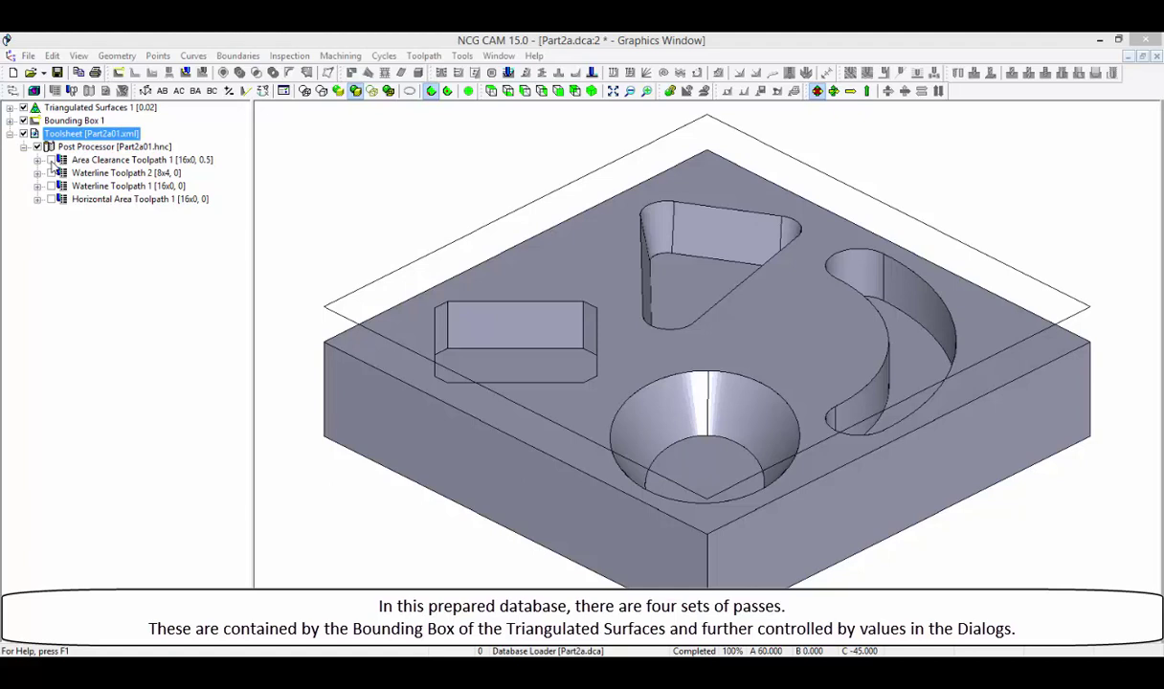
# - Examine the Area Clearance, both Waterline and the Horizontal Area toolpaths of the Part2a database one at a time
pyautogui.click(52, 161)
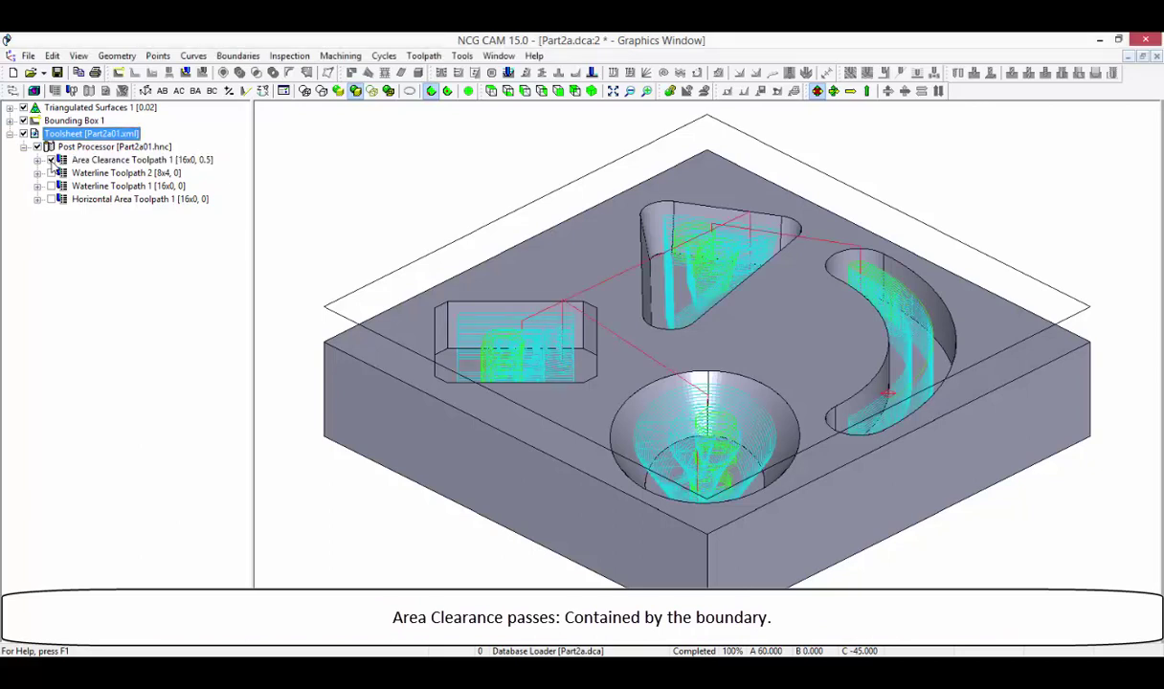
pyautogui.click(51, 161)
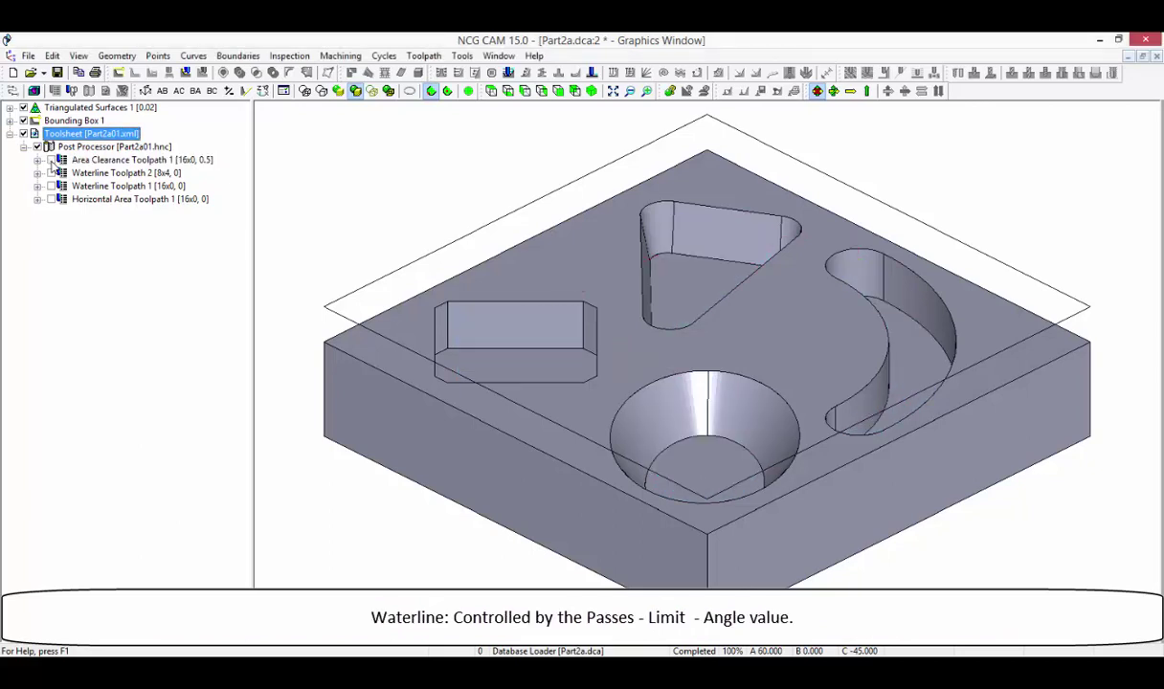
pyautogui.click(58, 174)
pyautogui.click(52, 174)
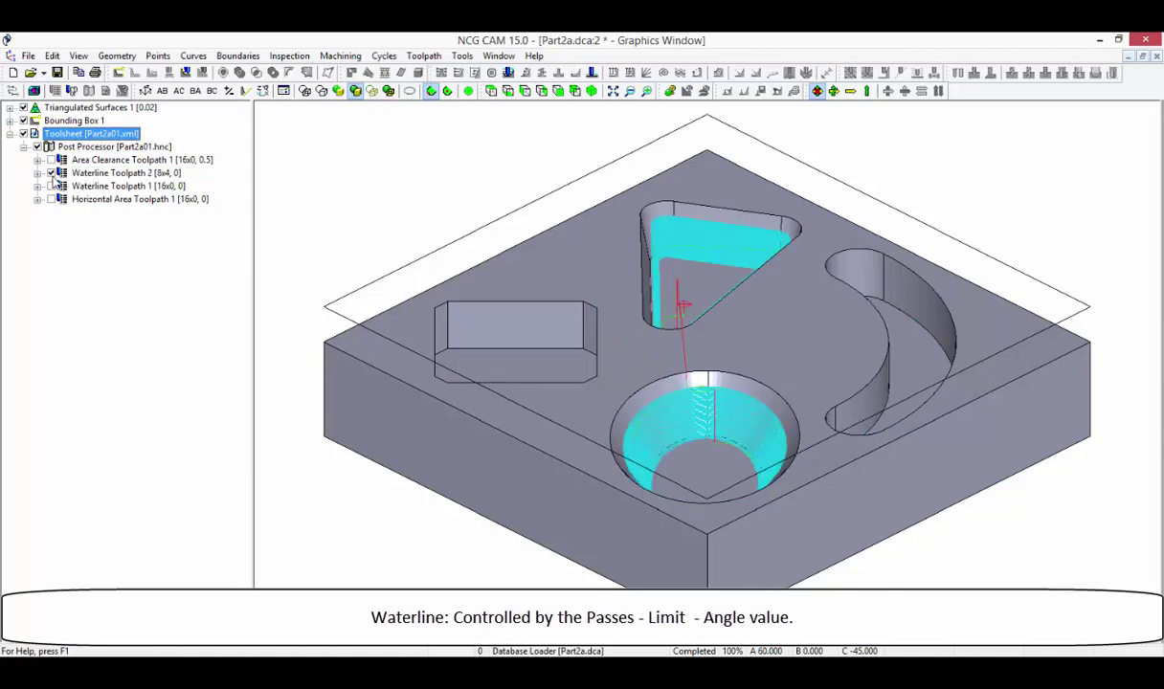
pyautogui.click(51, 173)
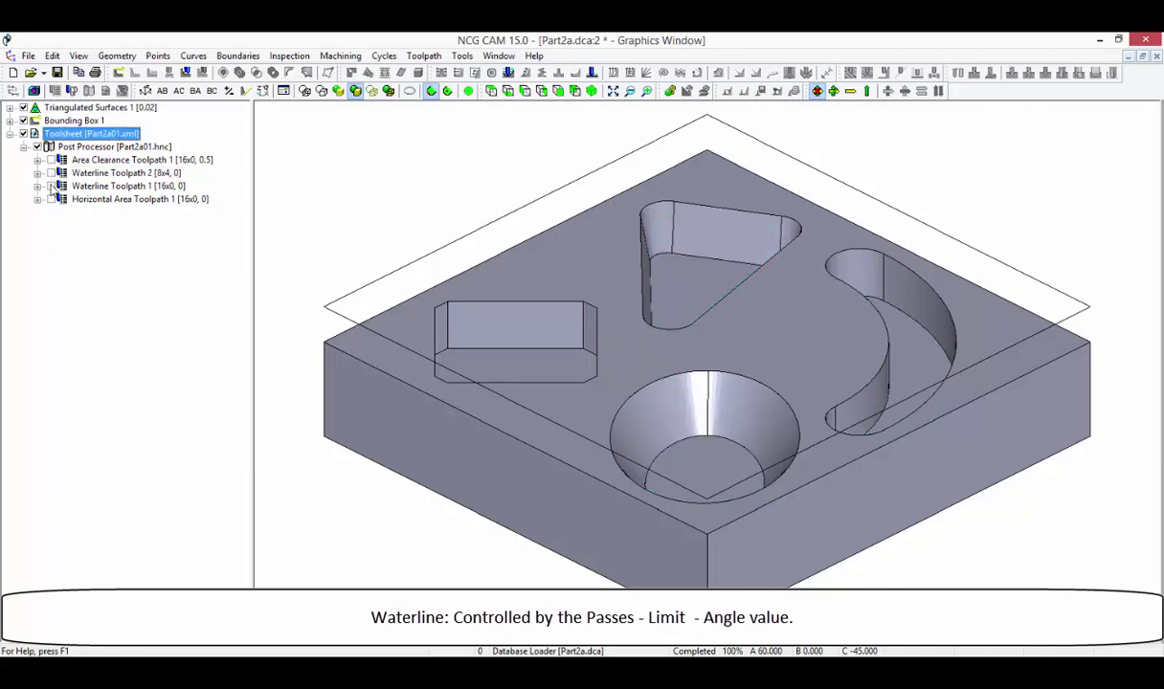
pyautogui.click(52, 186)
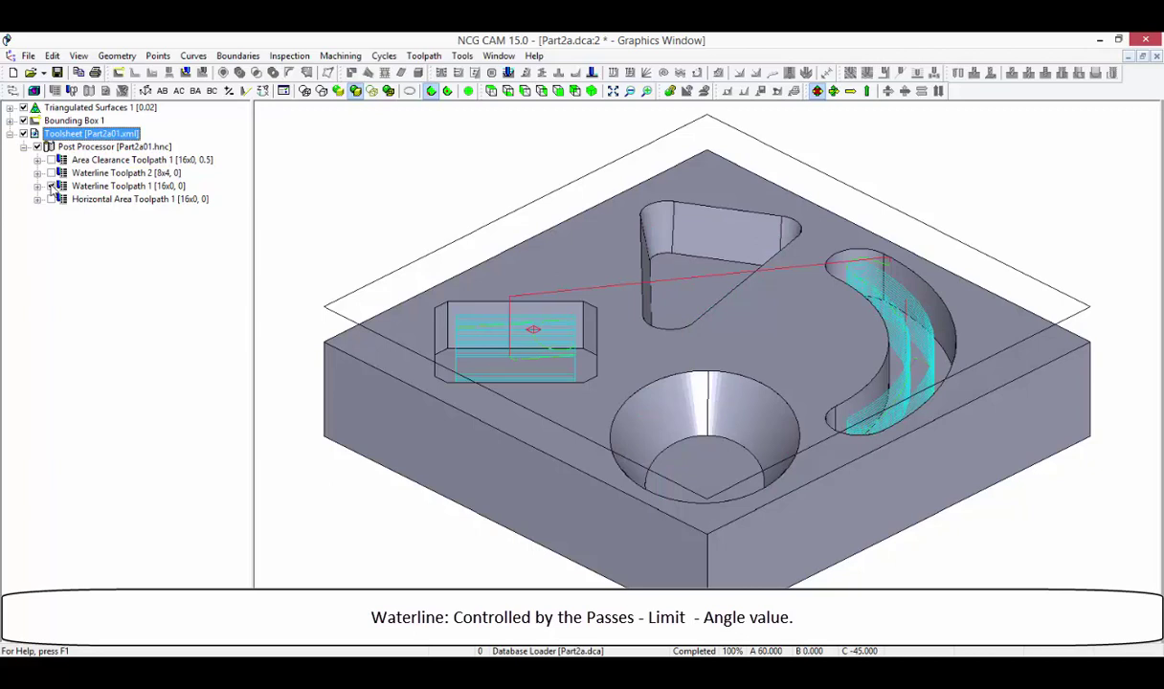
pyautogui.click(51, 187)
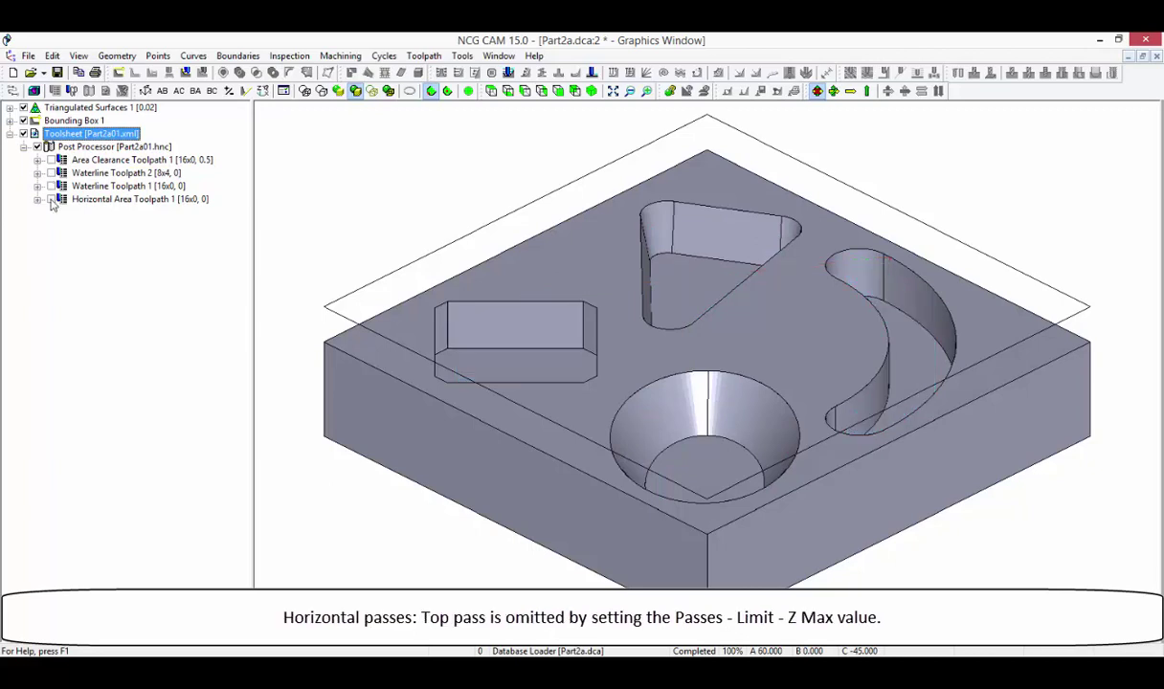
pyautogui.click(51, 200)
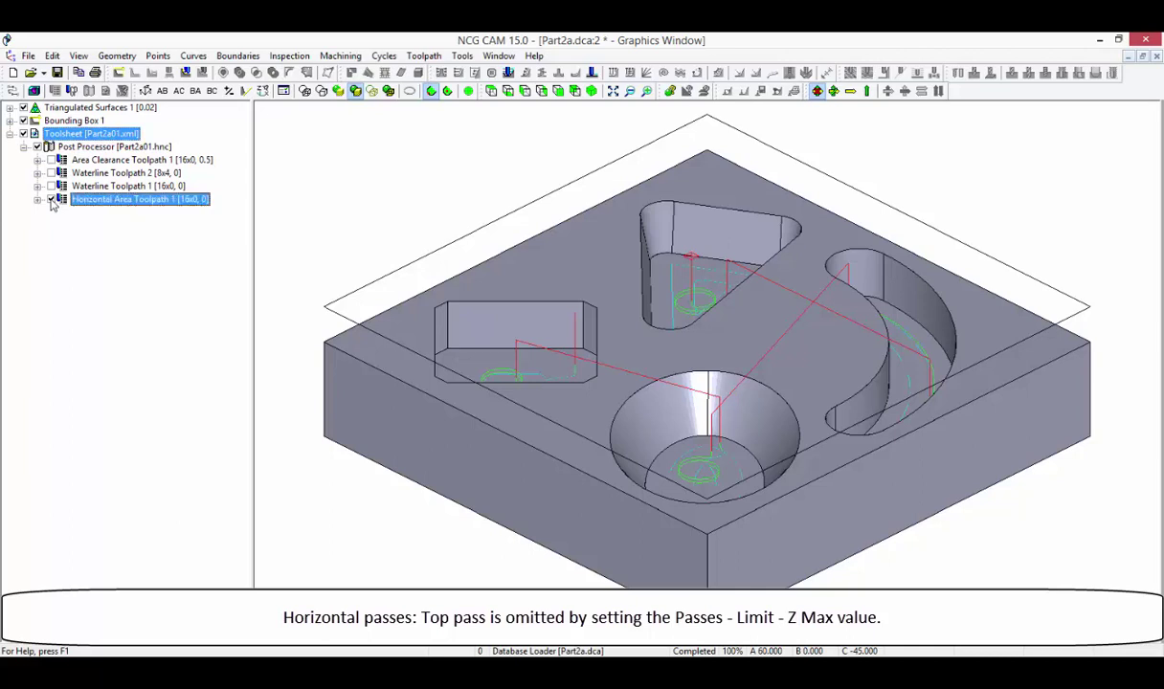
pyautogui.click(52, 199)
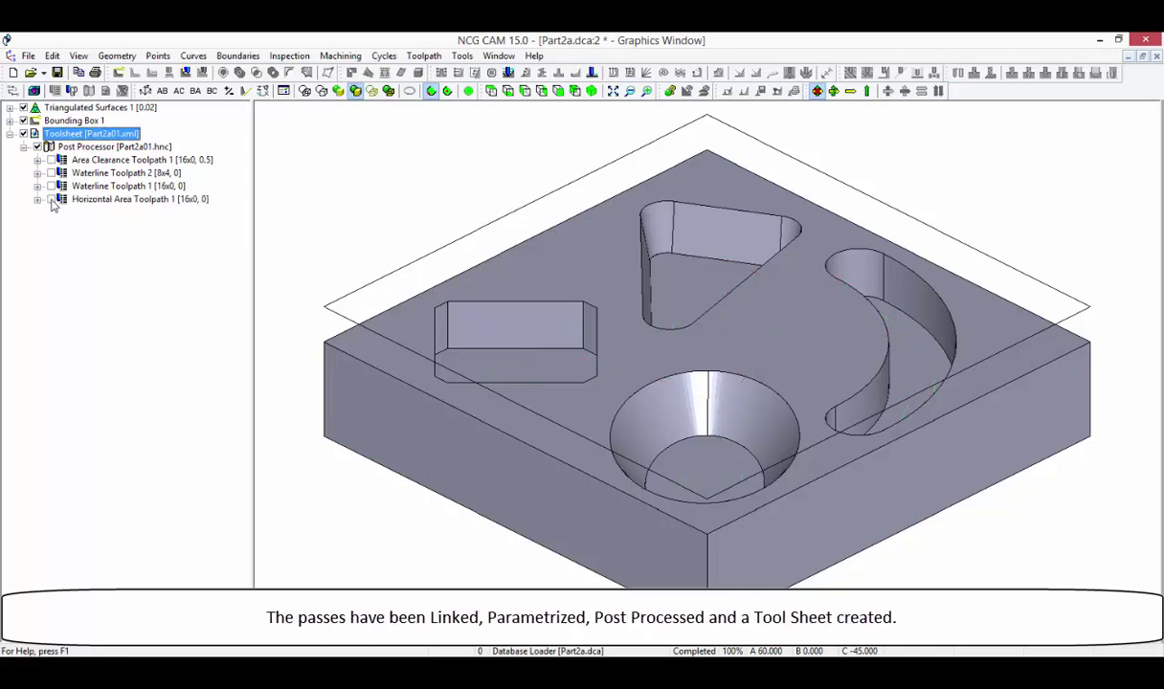
# - Inspect the nested passes and input geometry of the Area Clearance toolpath inside the post processor folder, then collapse that folder
pyautogui.click(38, 159)
pyautogui.click(51, 173)
pyautogui.click(65, 186)
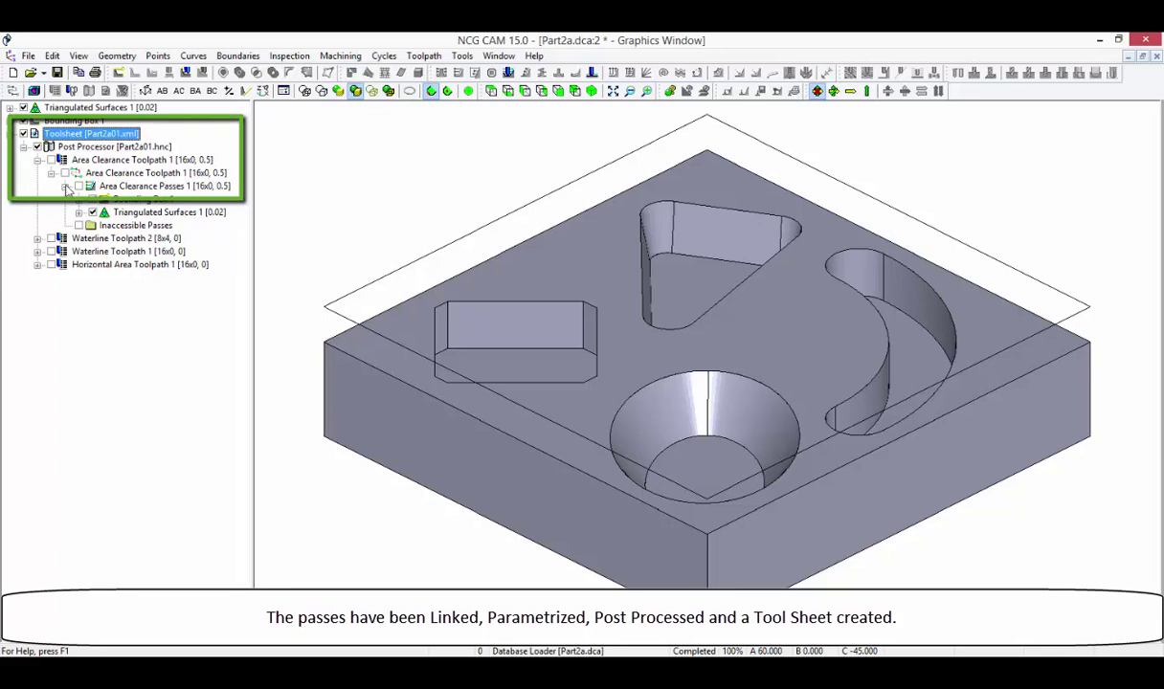
pyautogui.click(23, 147)
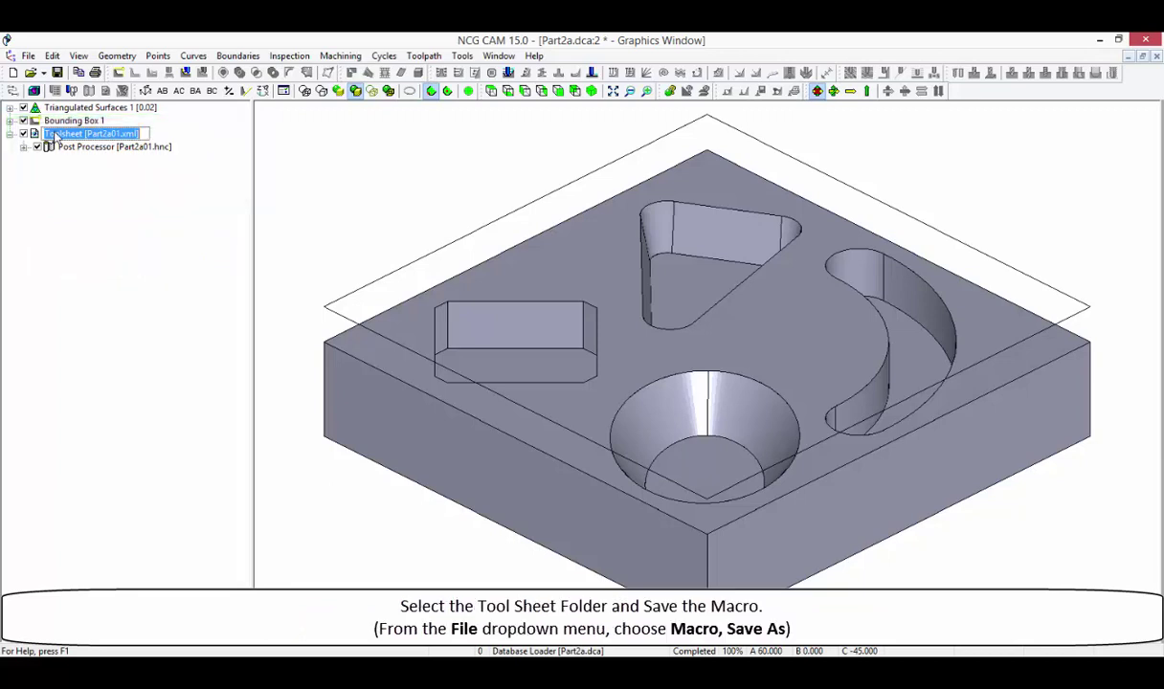
# - Begin saving the Toolsheet folder as a macro and set its display option to All dialogs
pyautogui.click(29, 56)
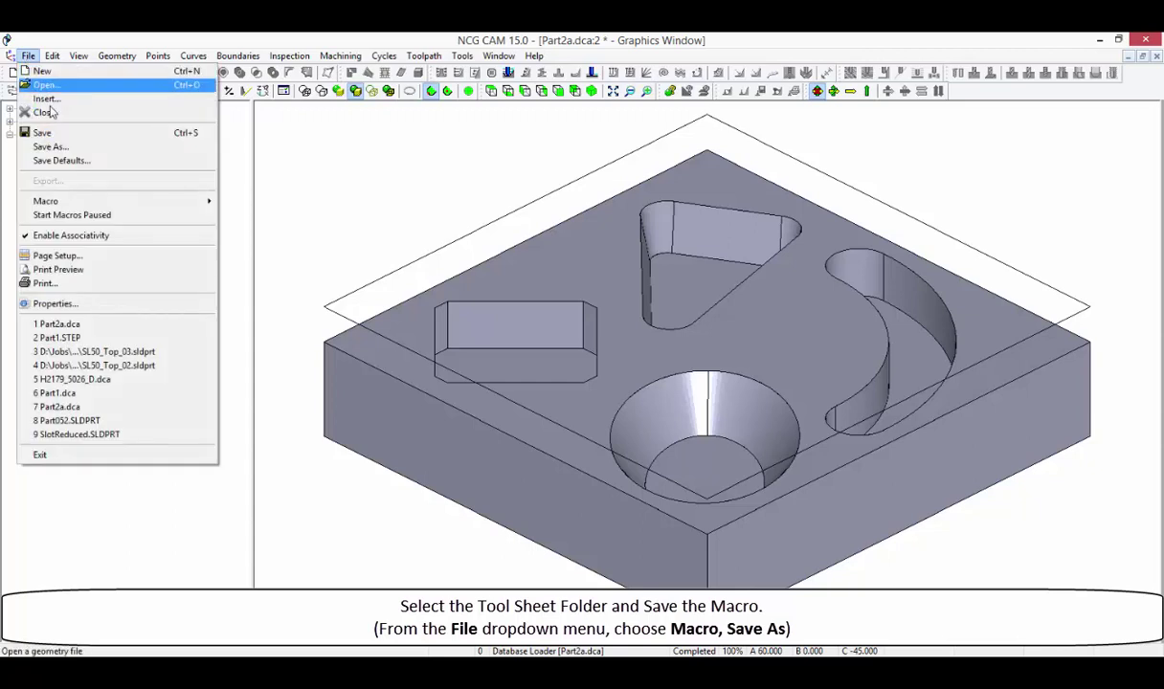
pyautogui.moveTo(149, 205)
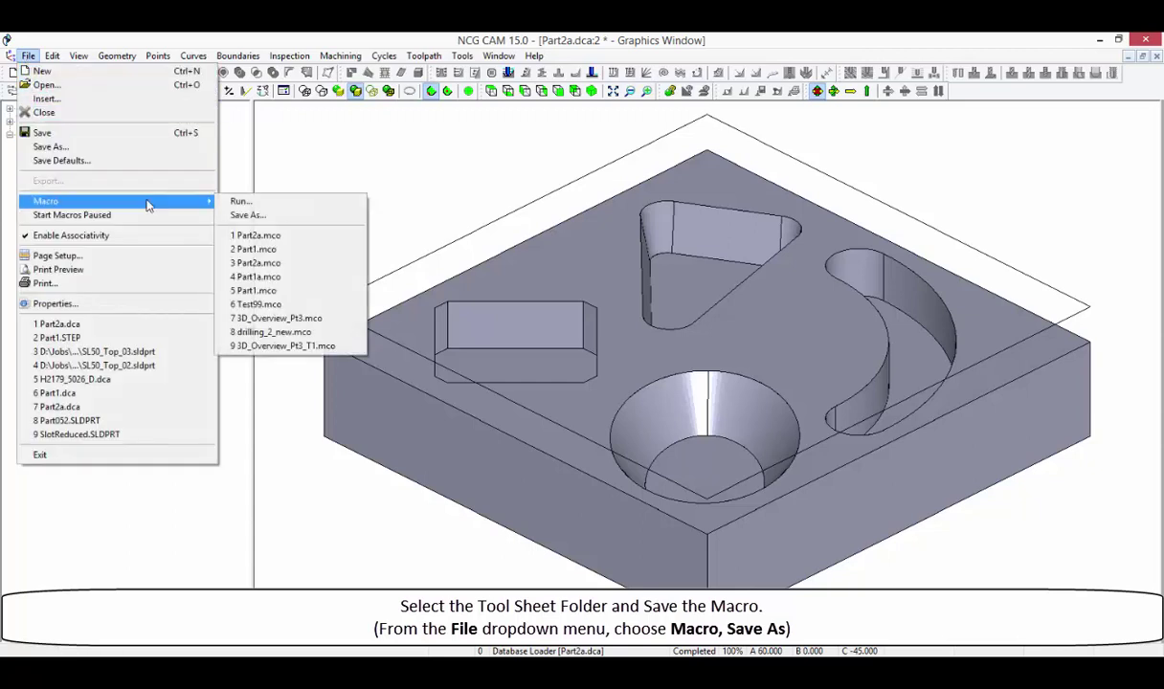
pyautogui.click(273, 215)
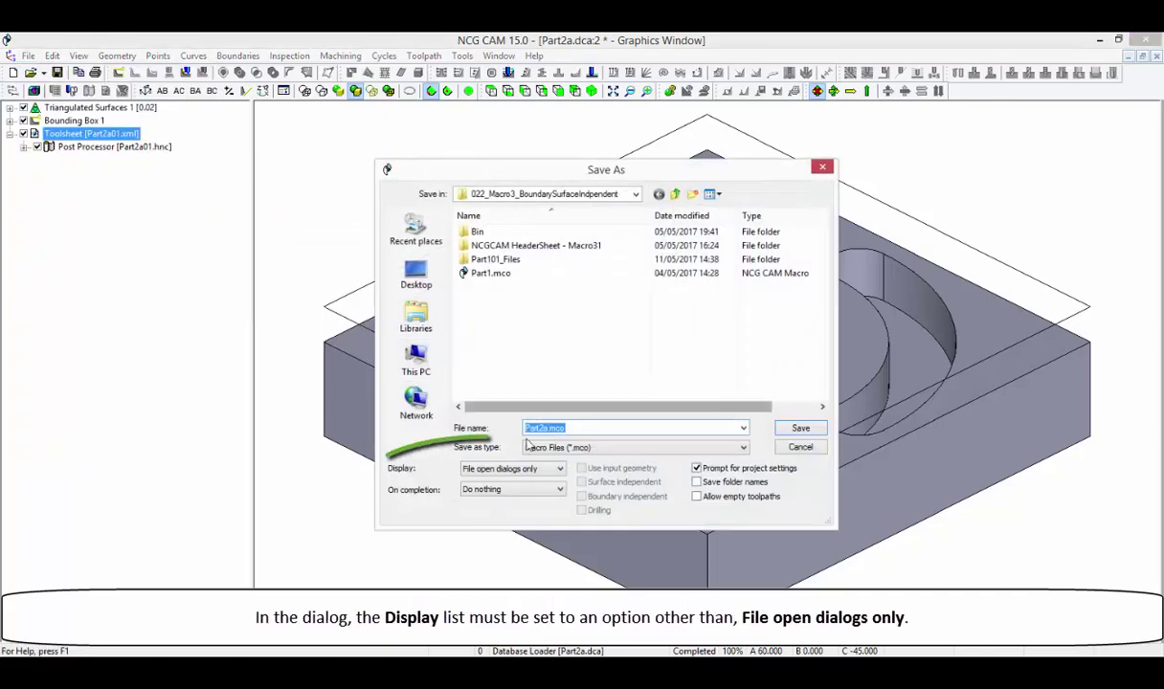
pyautogui.click(560, 469)
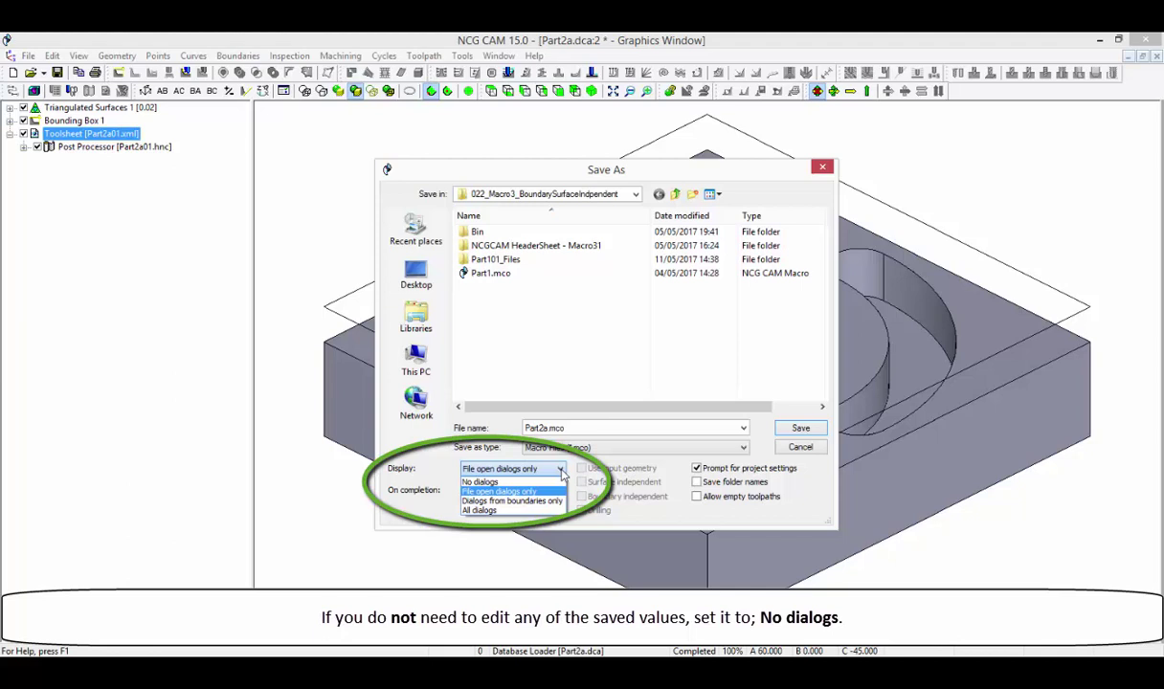
pyautogui.click(560, 481)
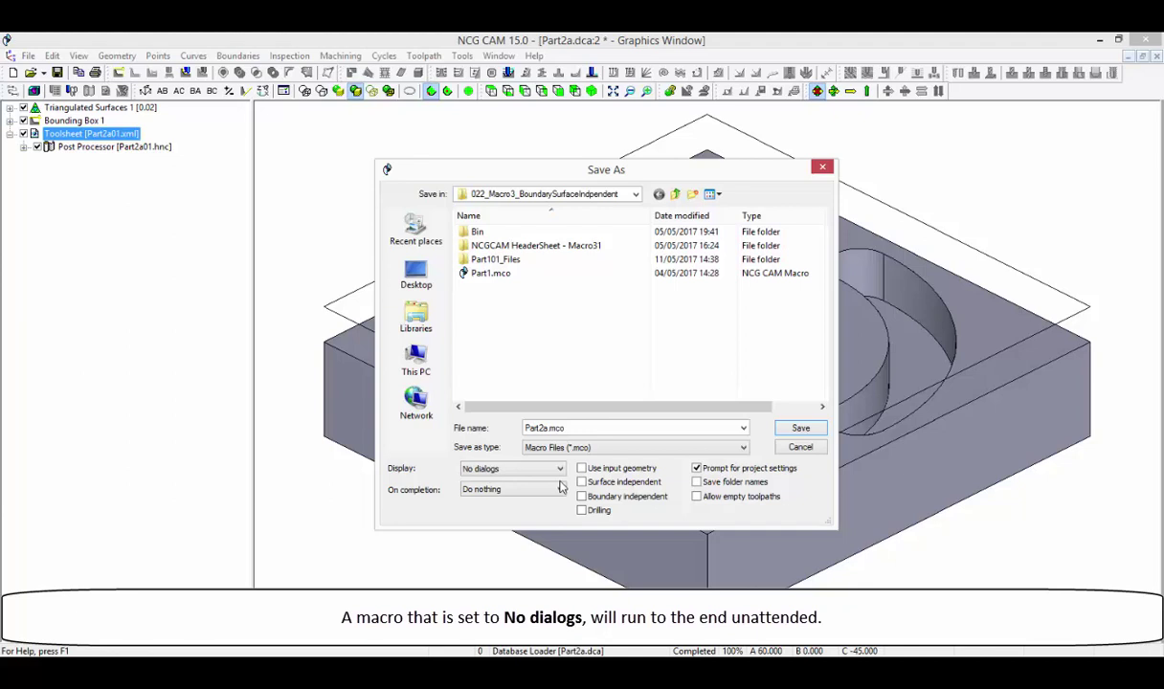
pyautogui.click(560, 469)
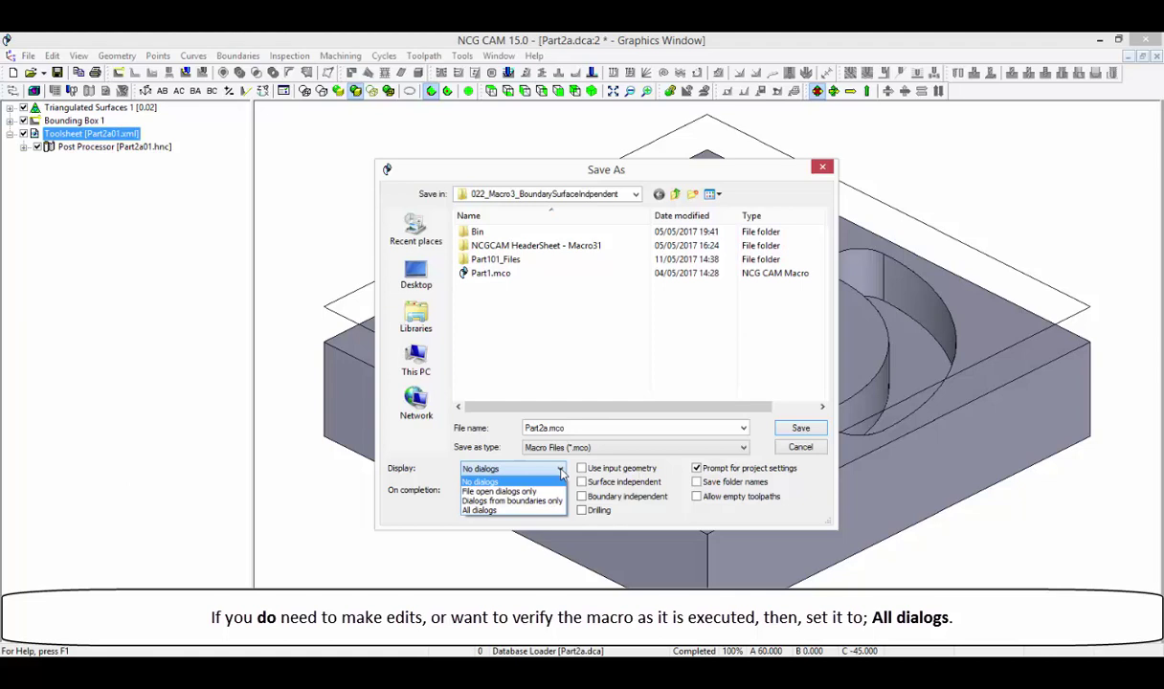
pyautogui.click(551, 510)
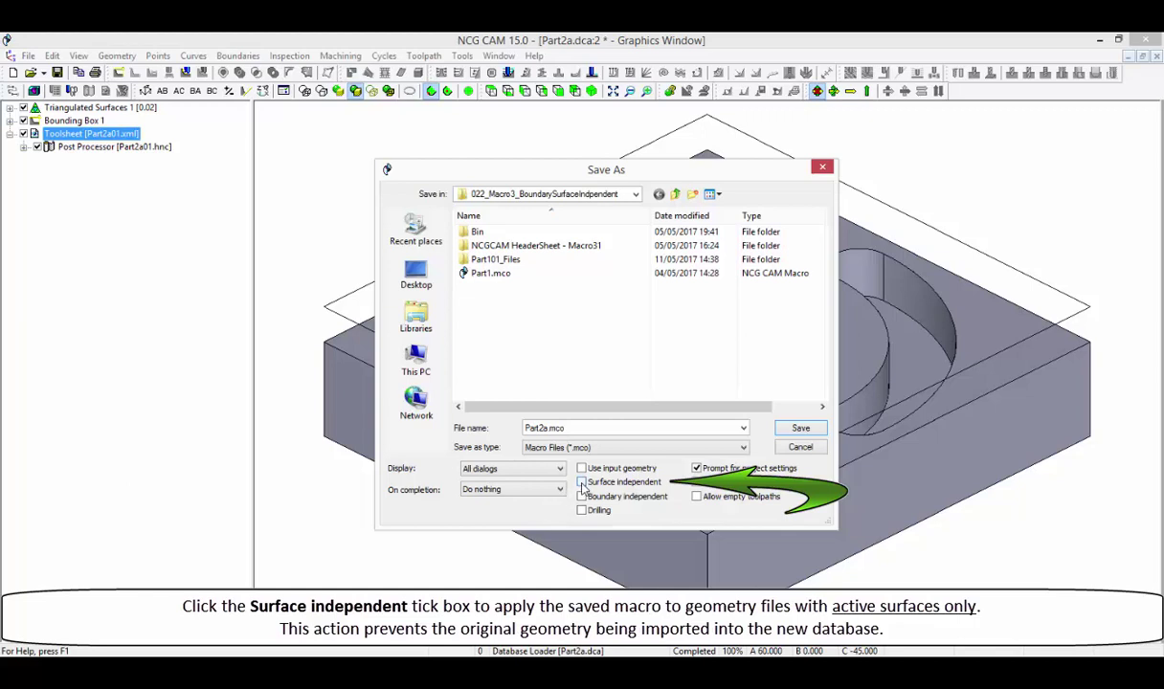
# - Make the macro surface independent without the project settings prompt and save it as Part2a.mco
pyautogui.click(582, 483)
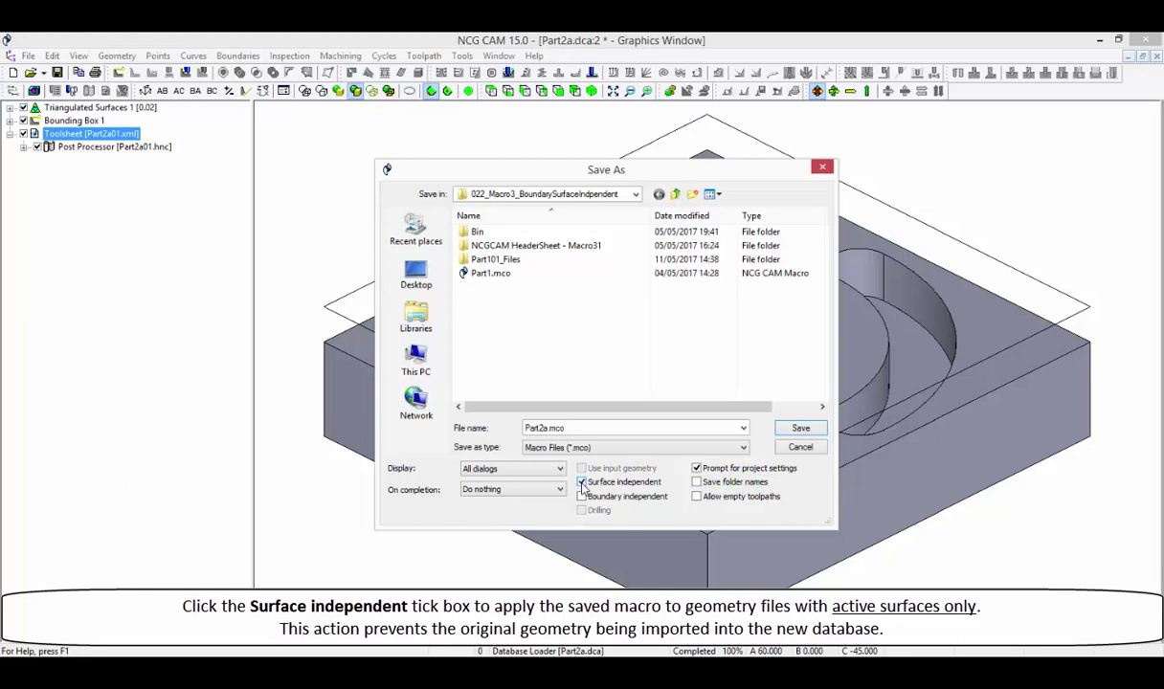
pyautogui.click(697, 470)
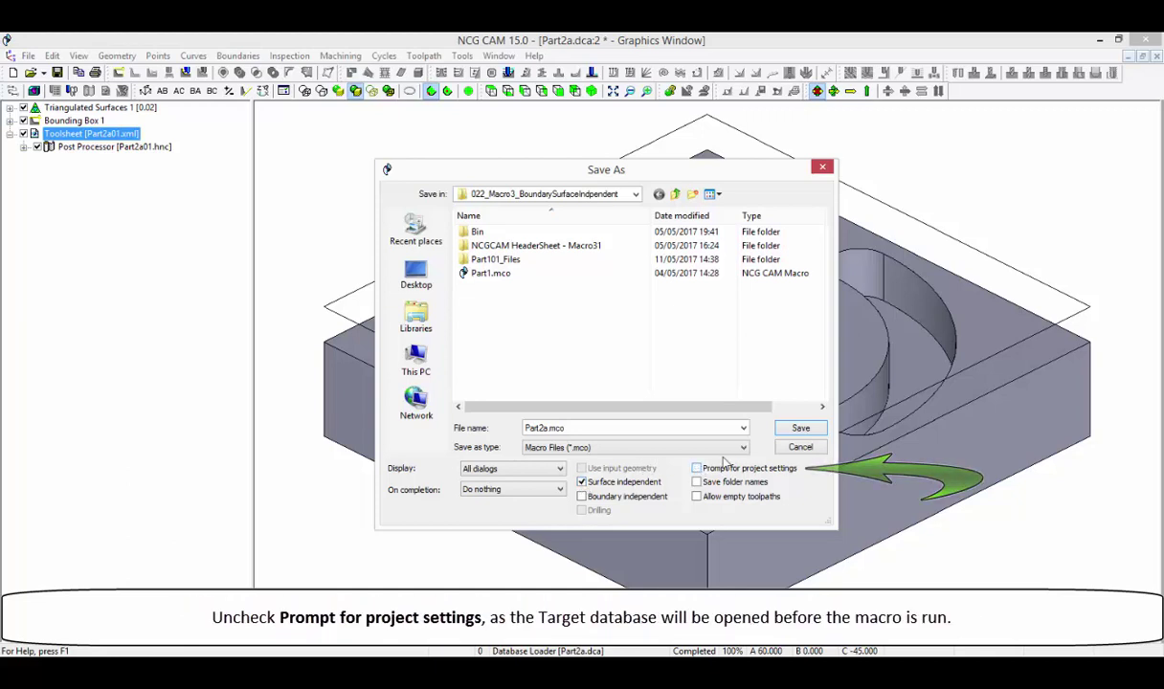
pyautogui.click(800, 431)
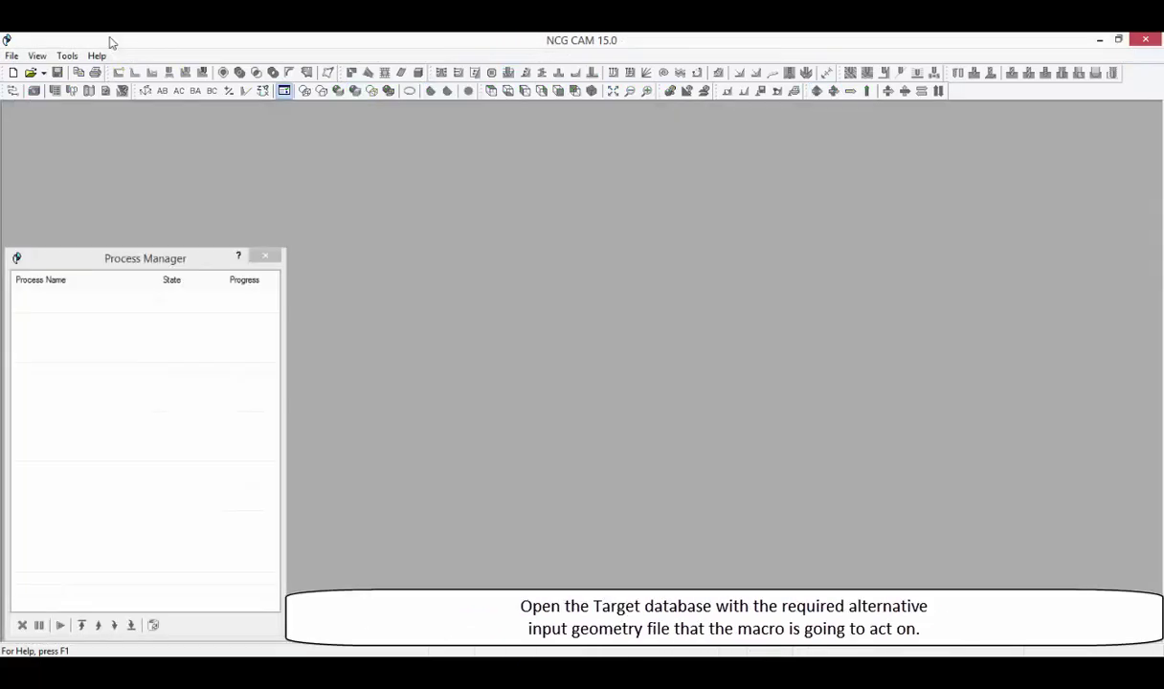
# - Open the geometry file Part1.STEP as the target database and accept its default project settings
pyautogui.click(31, 73)
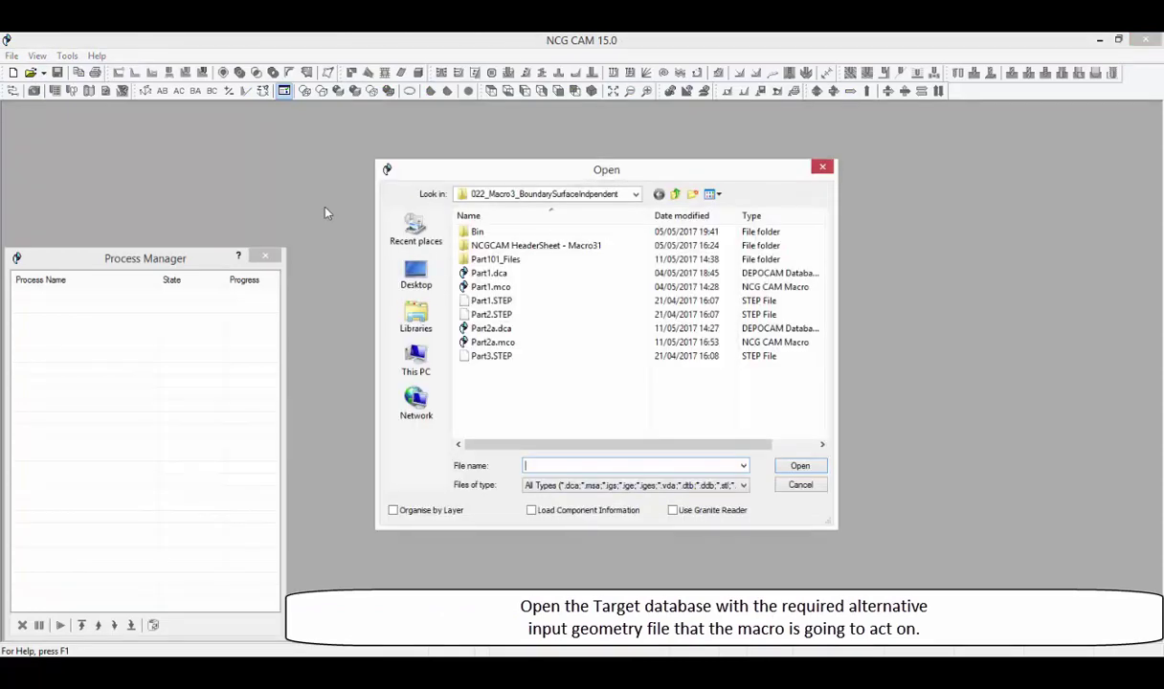
pyautogui.click(491, 301)
pyautogui.click(814, 469)
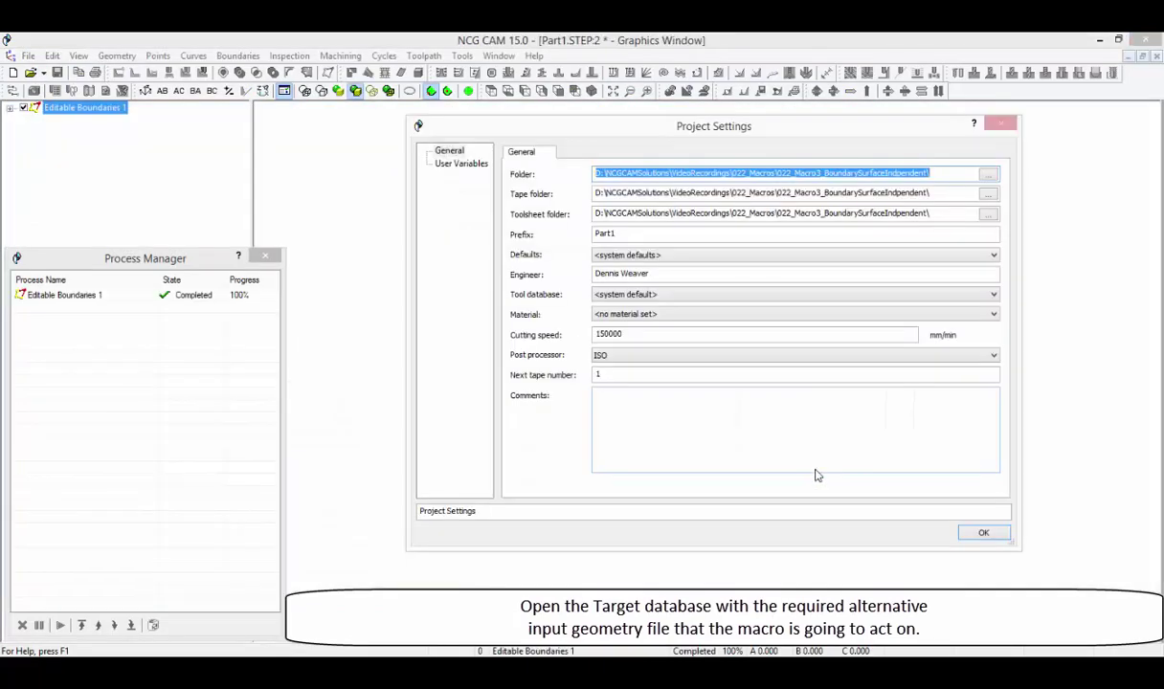
pyautogui.click(967, 533)
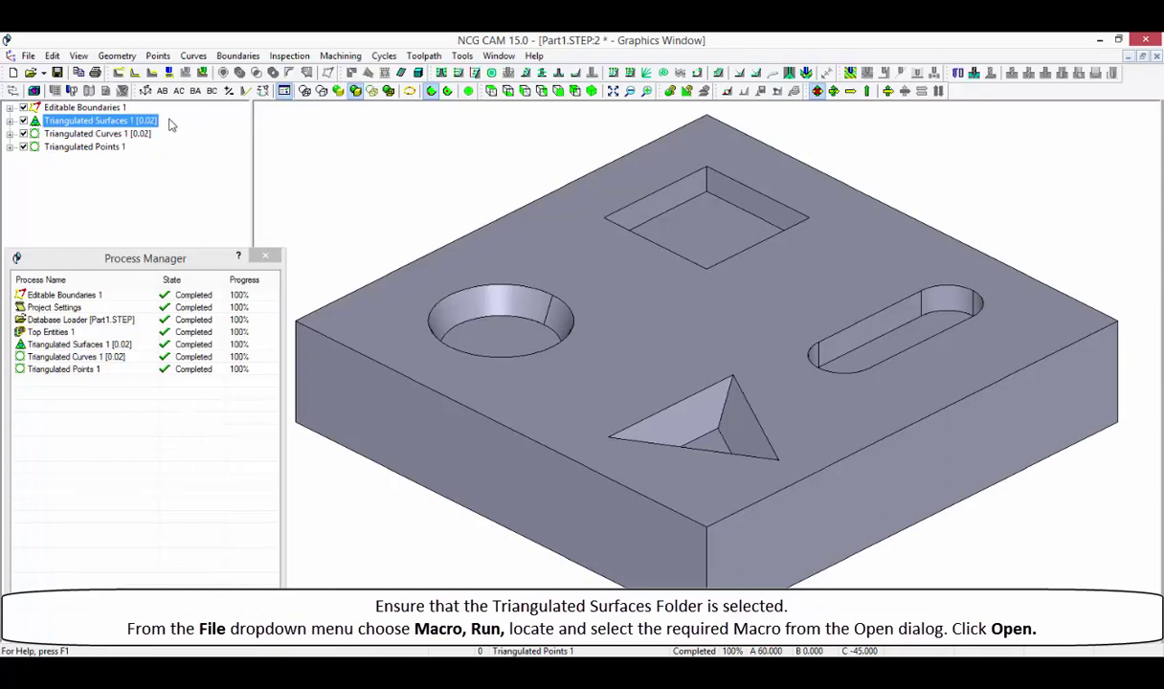
# - Run the macro Part2a.mco on the Triangulated Surfaces 1 folder of Part1
pyautogui.click(118, 125)
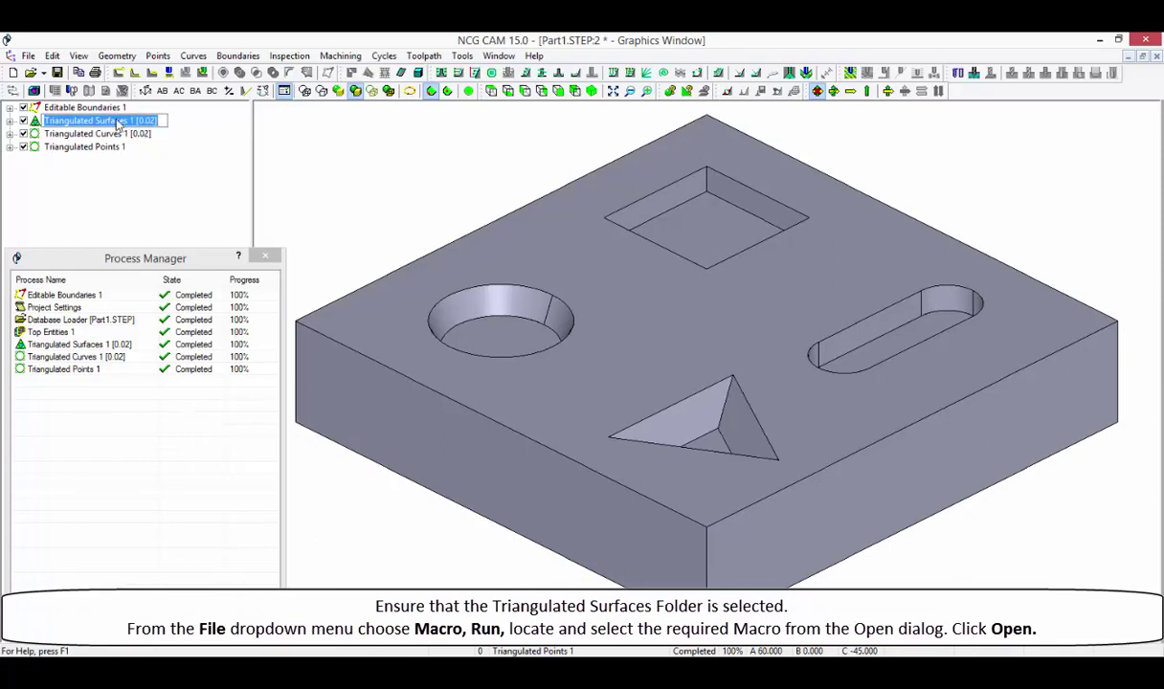
pyautogui.click(29, 56)
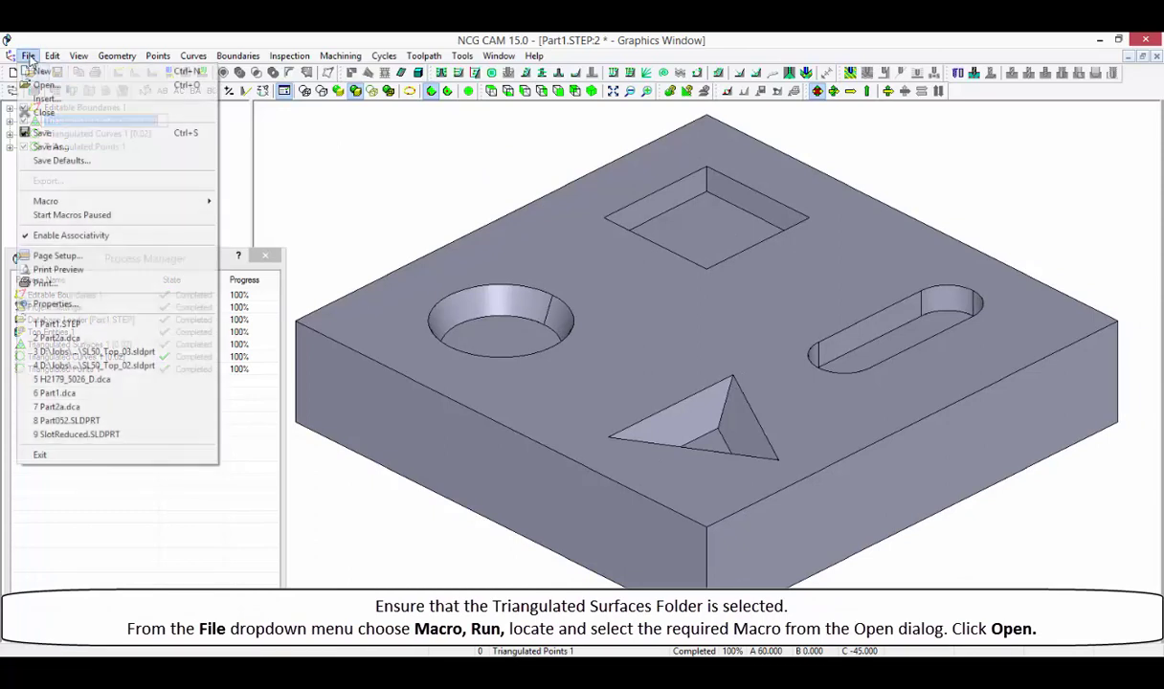
pyautogui.moveTo(172, 205)
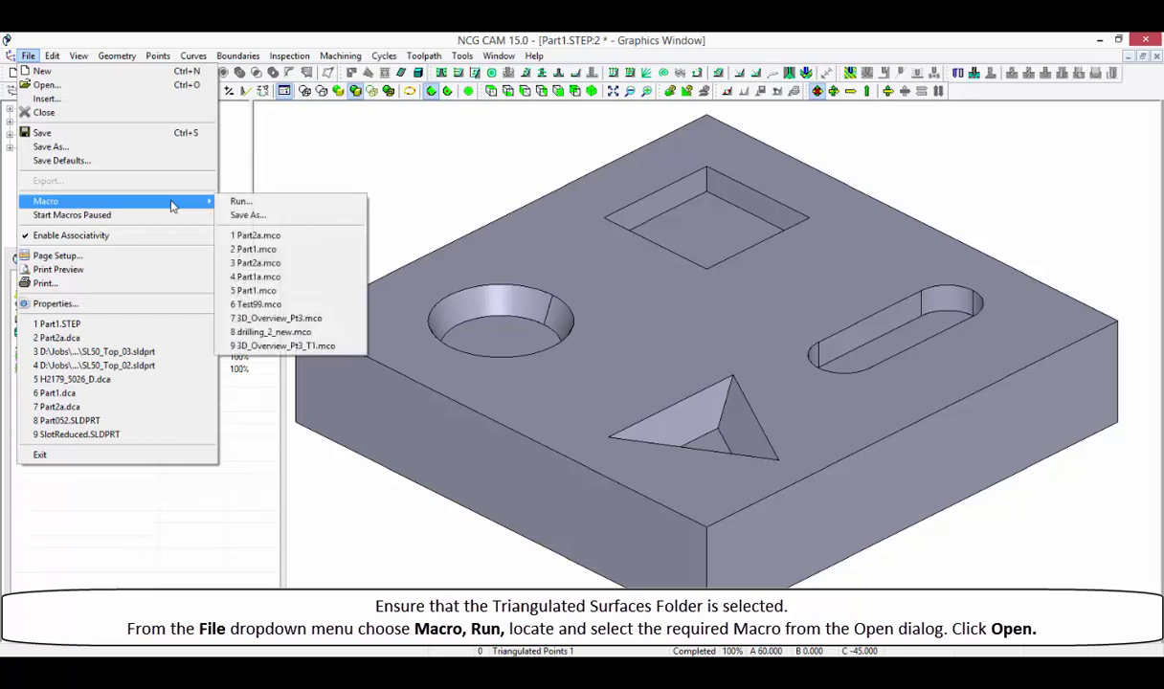
pyautogui.click(241, 201)
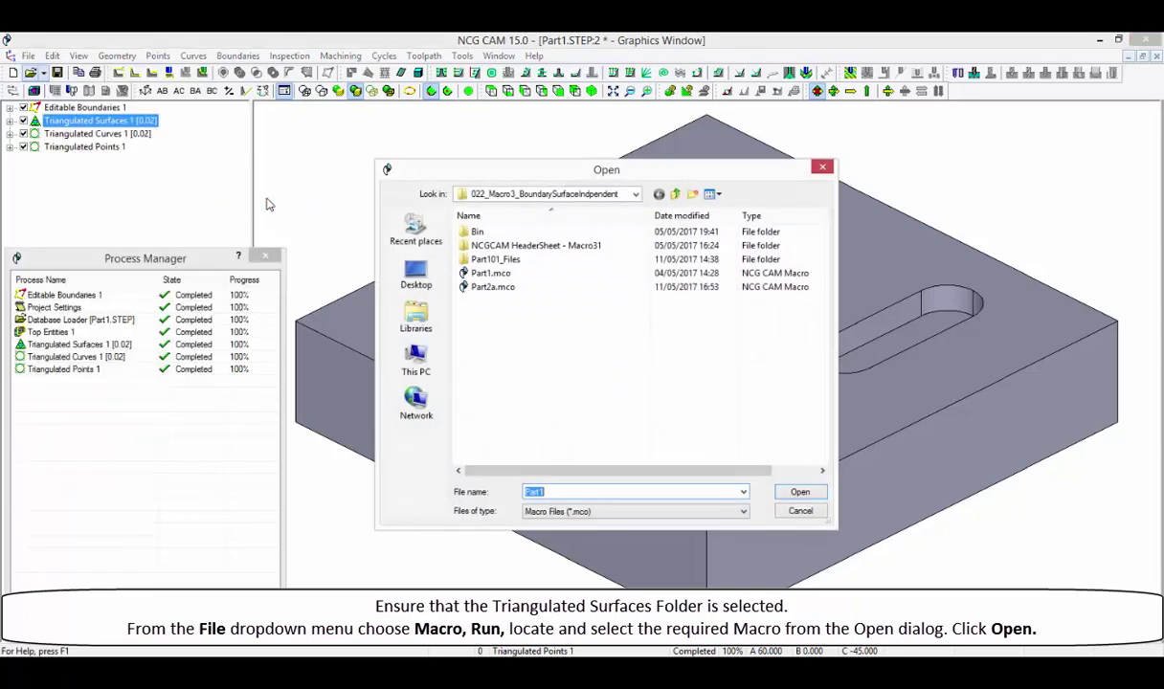
pyautogui.click(479, 288)
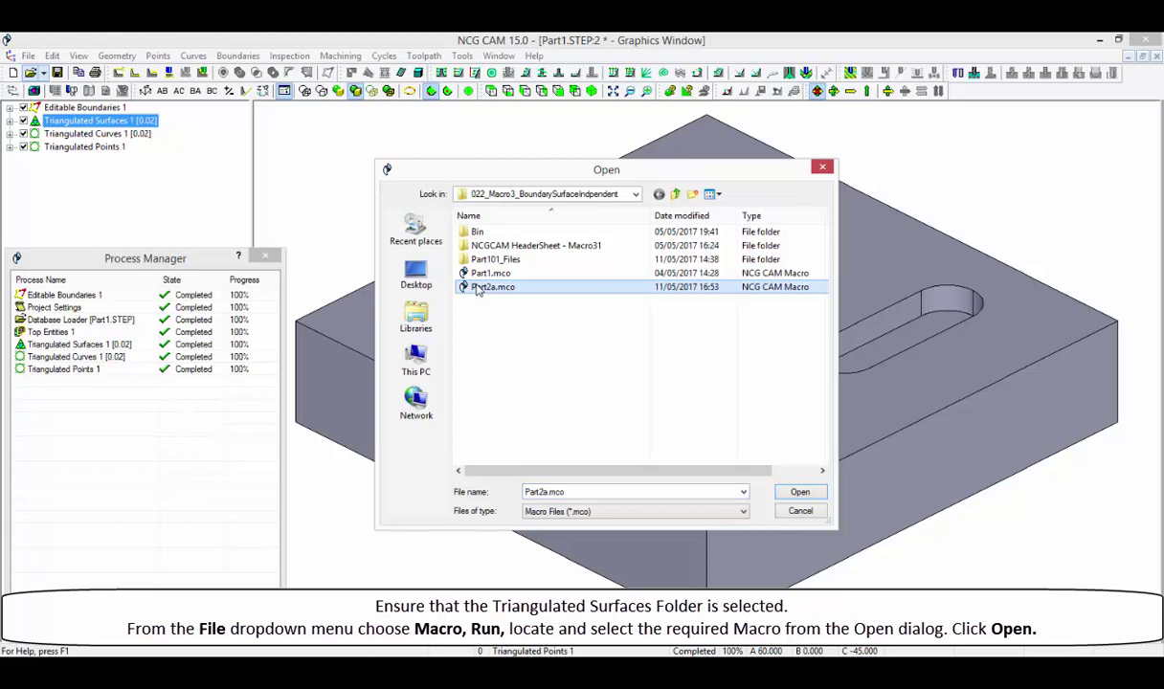
pyautogui.click(801, 492)
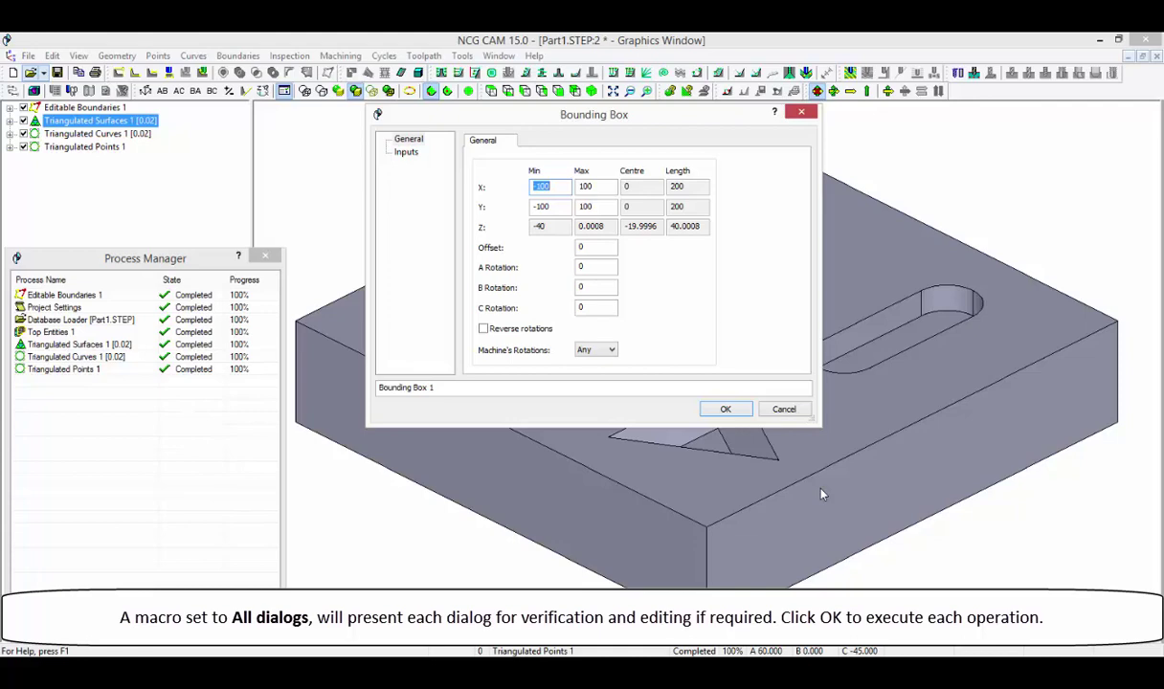
# - Accept the macro's default settings for the bounding box, Horizontal Area passes and toolpath, and both sets of Waterline passes
pyautogui.click(726, 409)
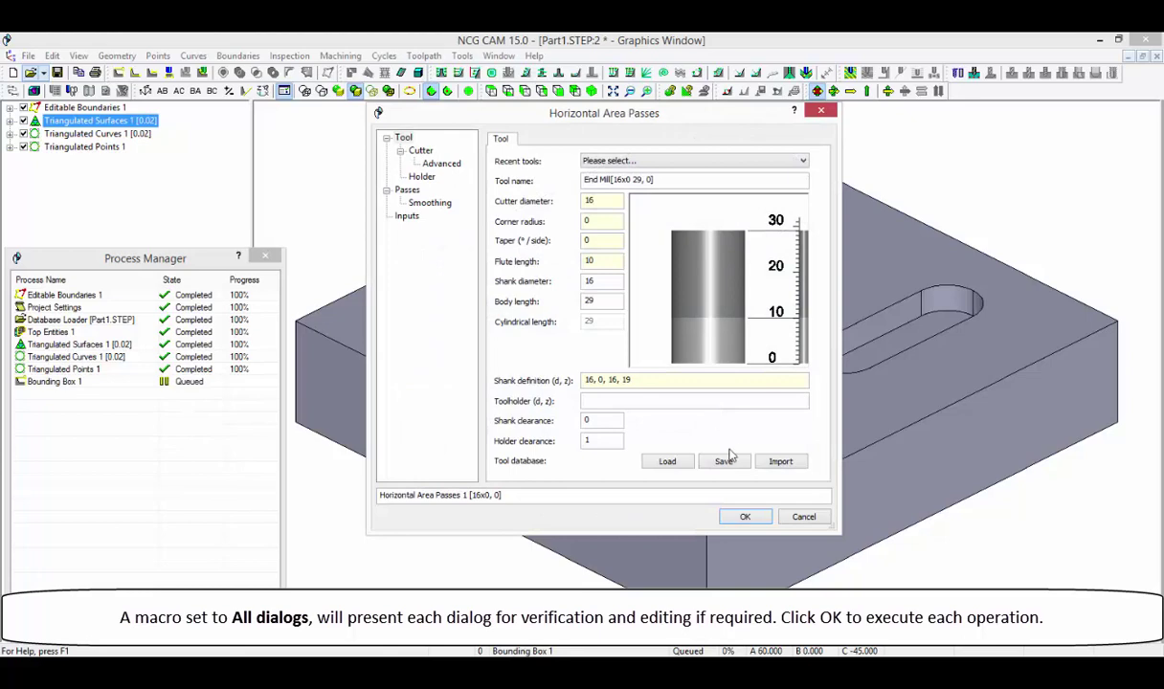
pyautogui.click(735, 517)
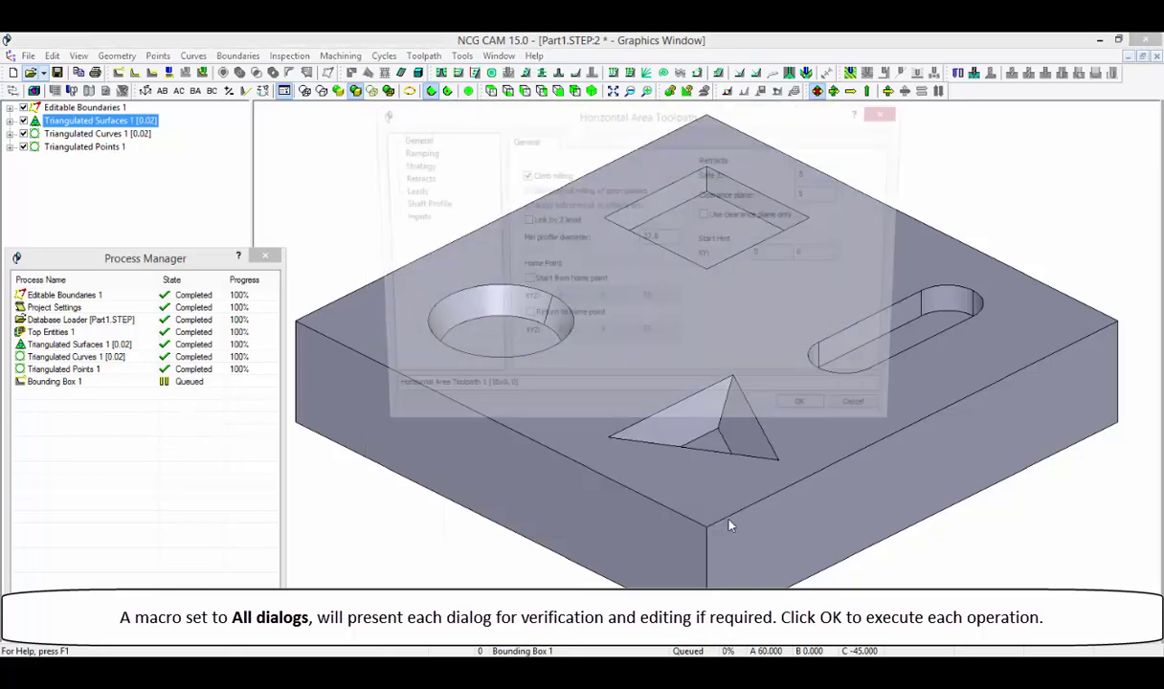
pyautogui.click(800, 421)
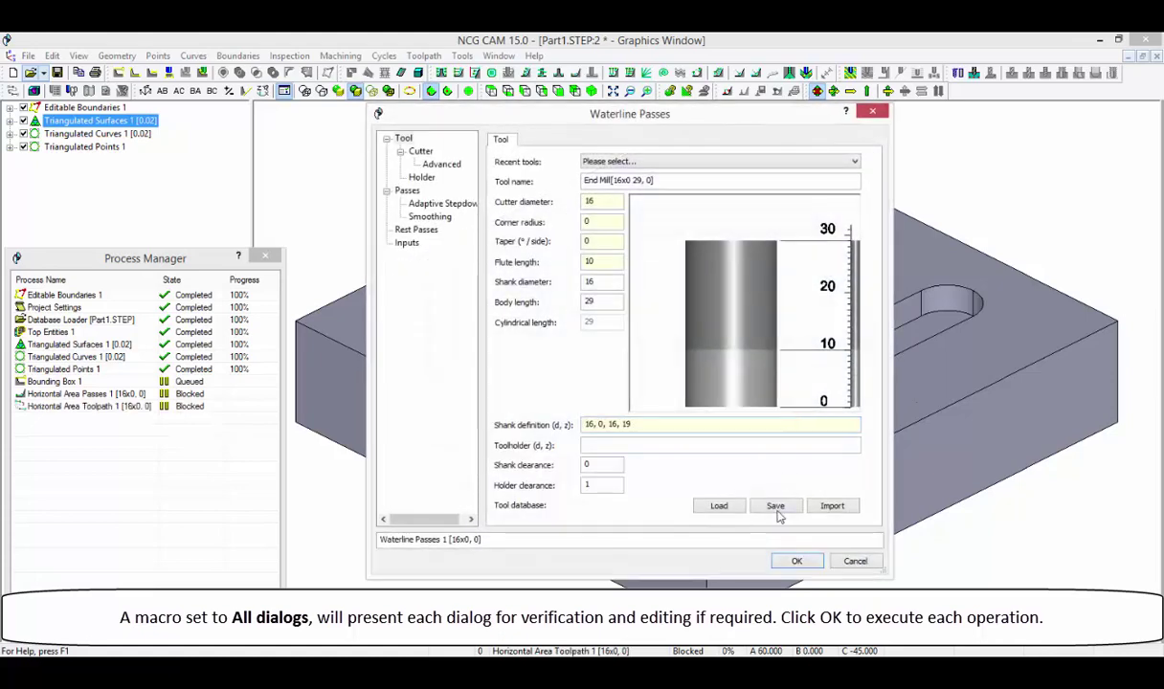
pyautogui.click(783, 561)
pyautogui.click(783, 561)
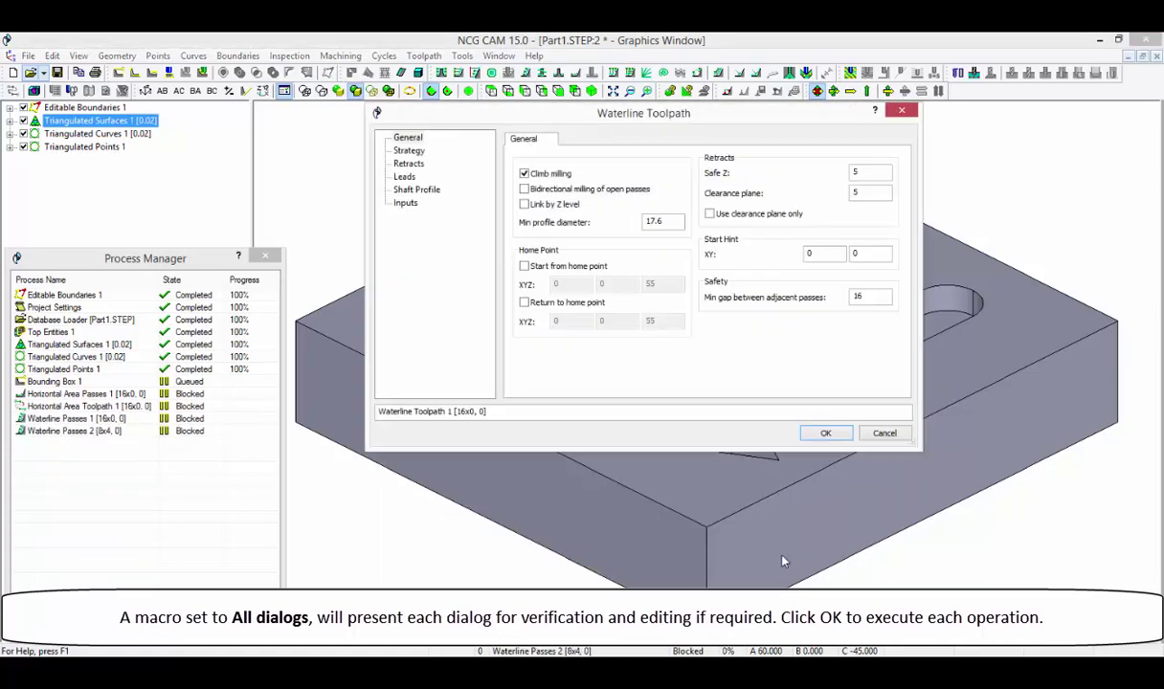
# - Accept the macro's default settings for the Waterline toolpaths, the Area Clearance passes and toolpath, and the cutting parameters
pyautogui.click(820, 432)
pyautogui.click(820, 432)
pyautogui.click(742, 515)
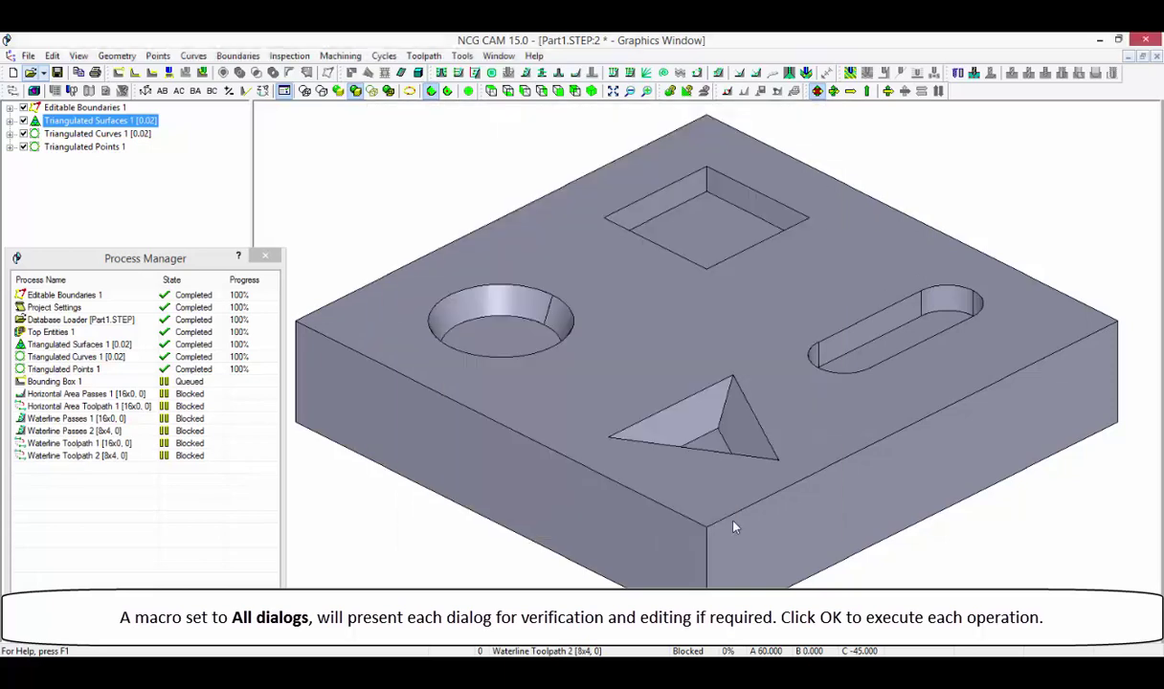
pyautogui.click(805, 416)
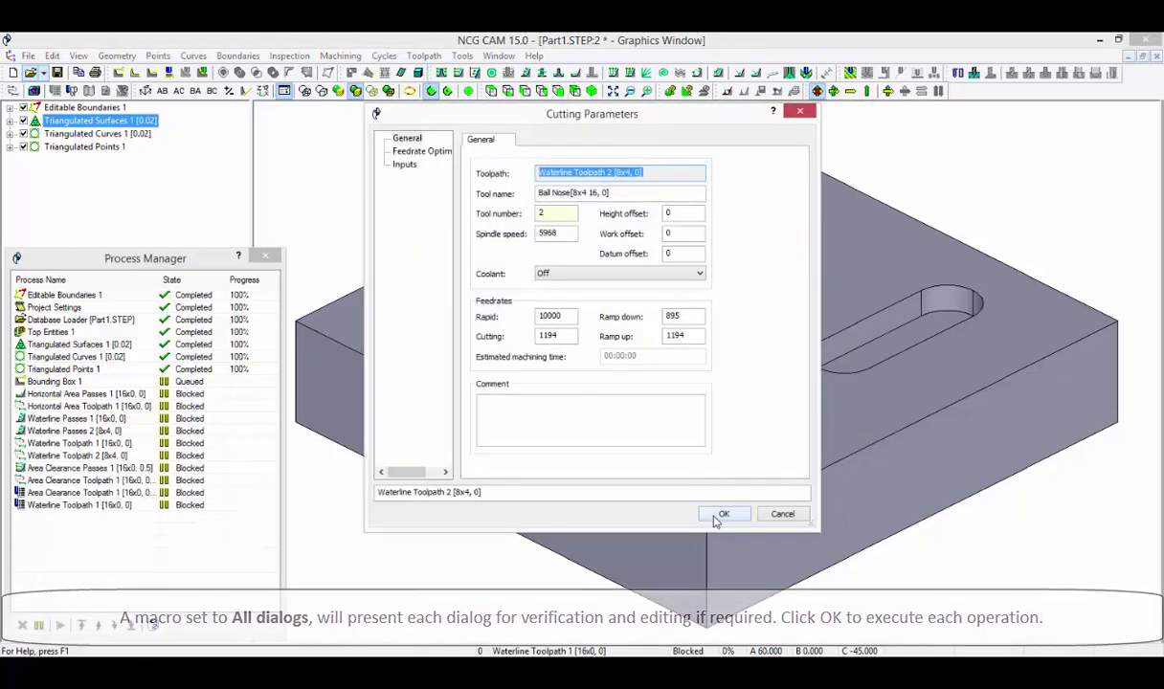
pyautogui.click(714, 518)
pyautogui.click(714, 518)
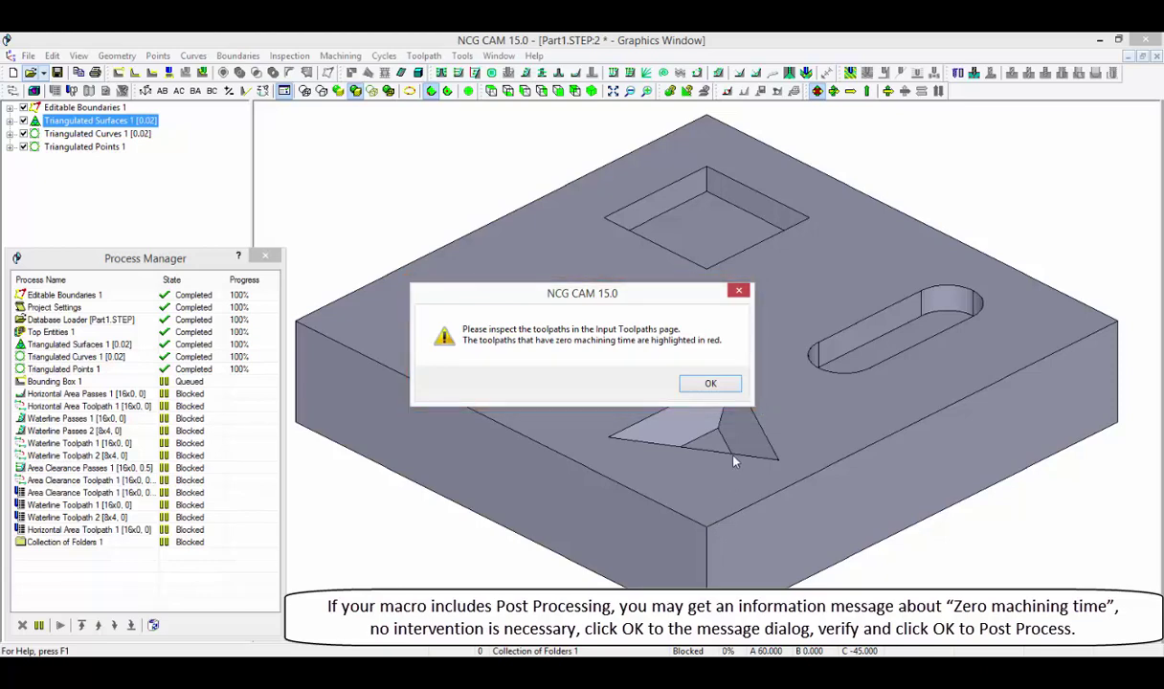
# - Accept the Hurco post processor output Part101.hnc and the extended toolsheet Part101.xml to execute the macro's operations
pyautogui.click(711, 383)
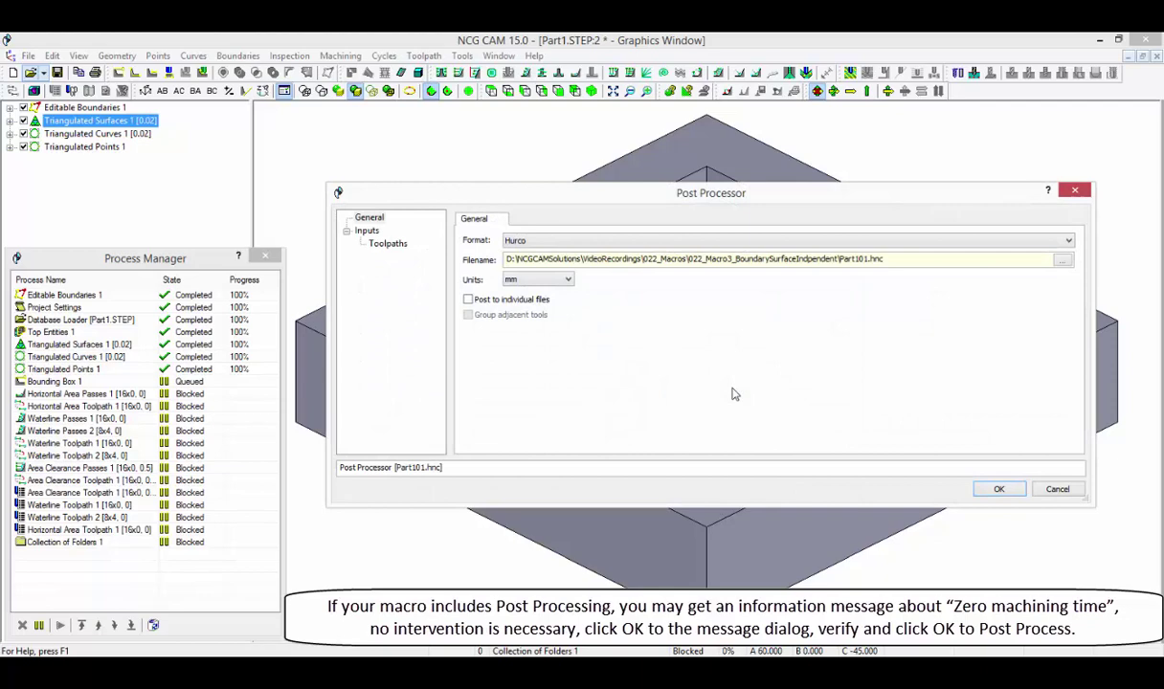
pyautogui.click(999, 489)
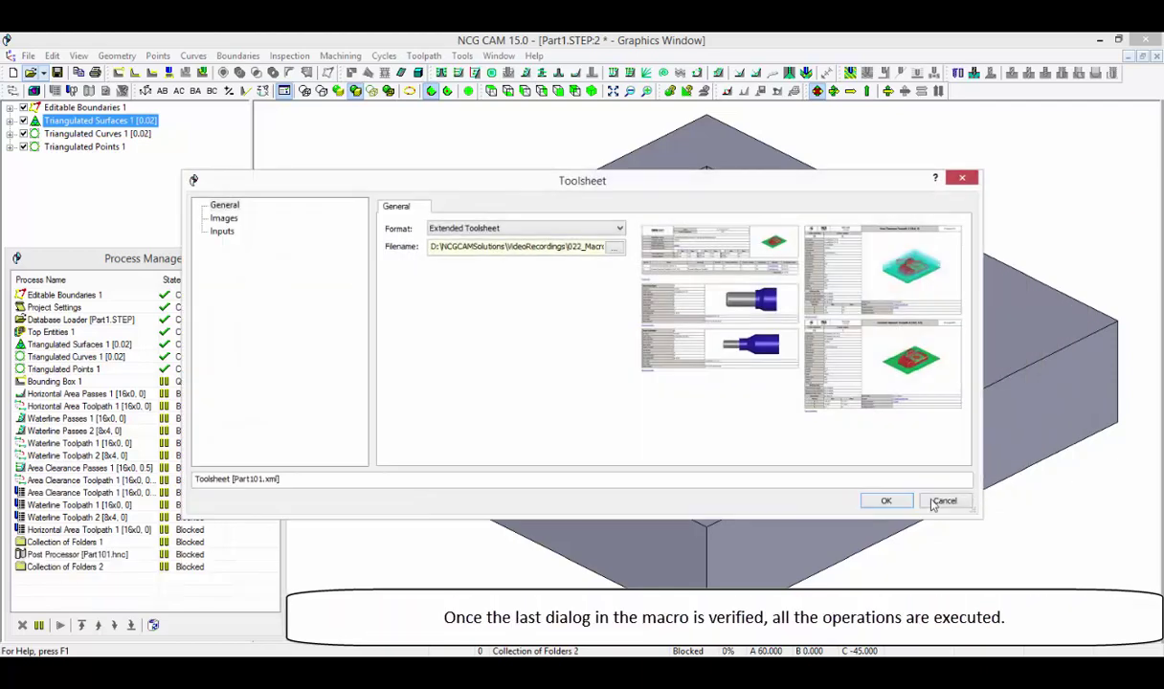
pyautogui.click(885, 500)
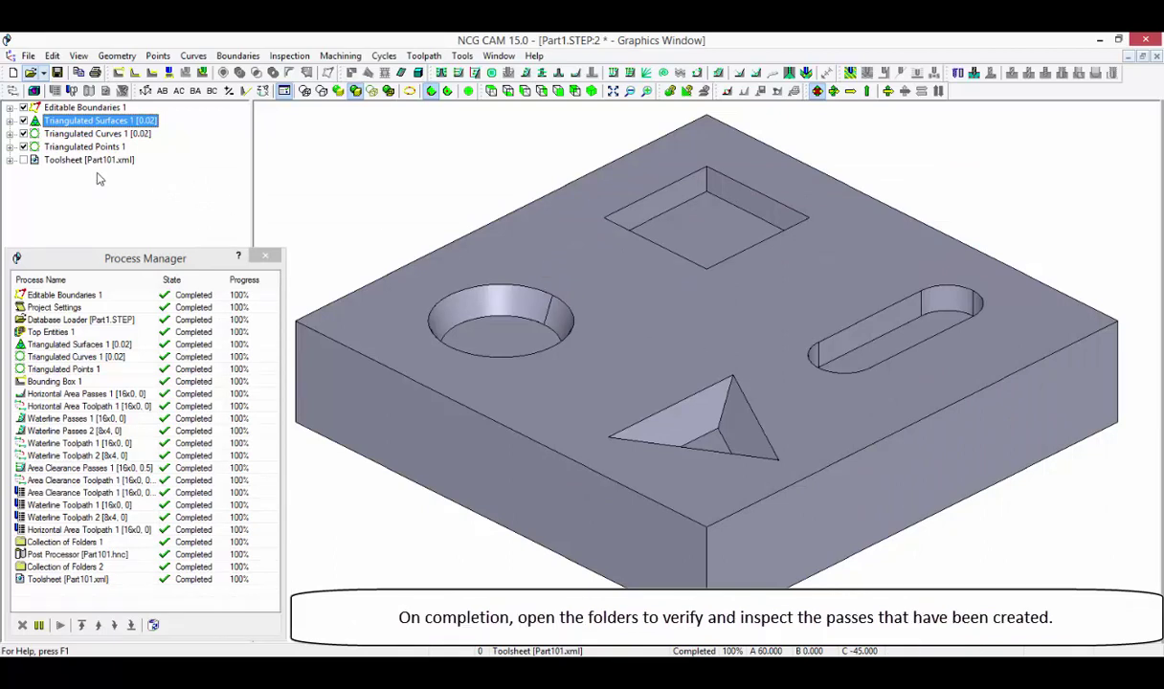
# - Expand the Part101.xml toolsheet and its post processor folder down to the individual toolpaths, shrinking the Process Manager for room
pyautogui.click(10, 160)
pyautogui.click(23, 173)
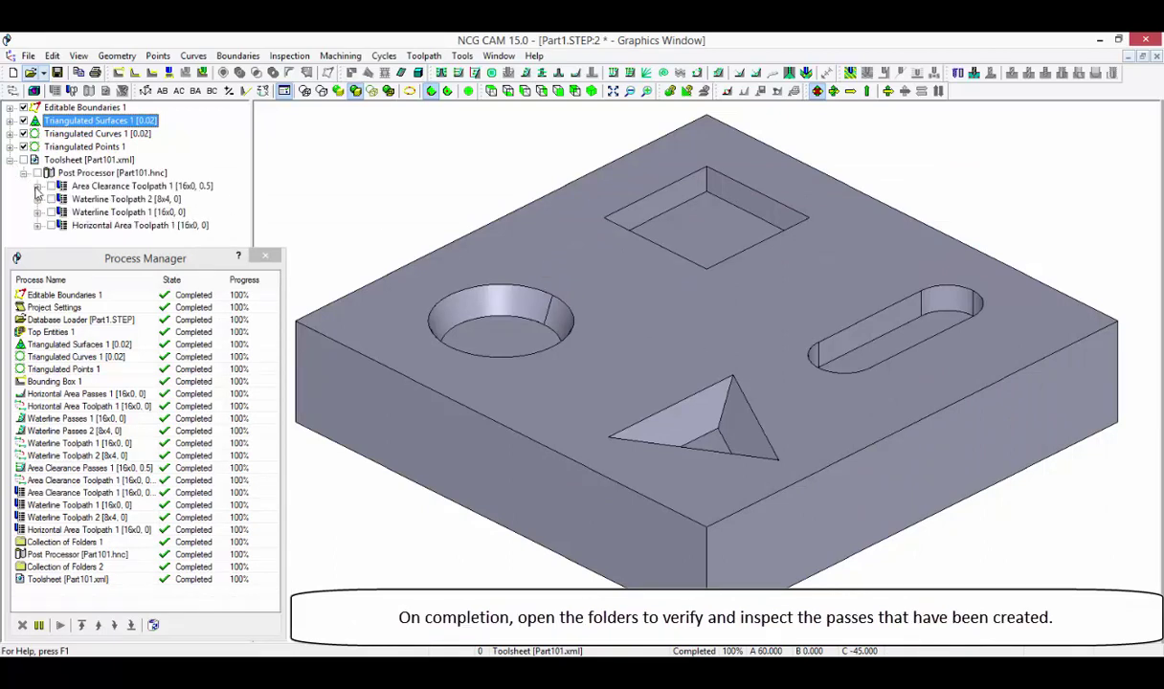
pyautogui.click(38, 185)
pyautogui.click(37, 212)
pyautogui.click(37, 238)
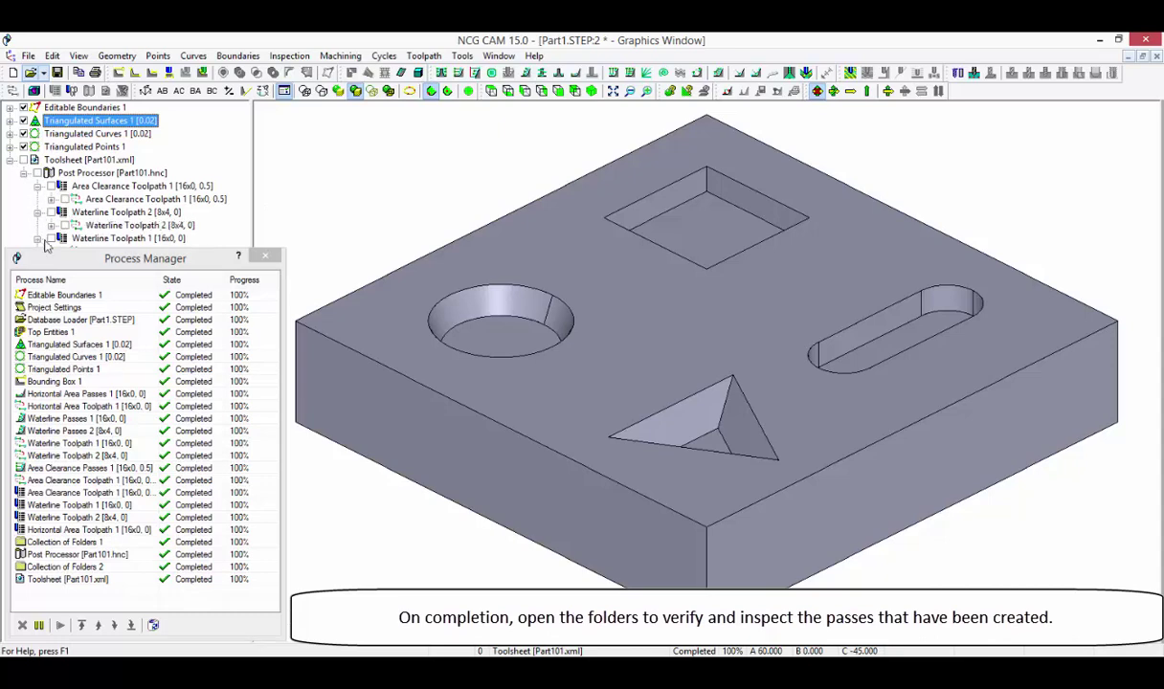
pyautogui.moveTo(191, 246); pyautogui.dragTo(178, 515)
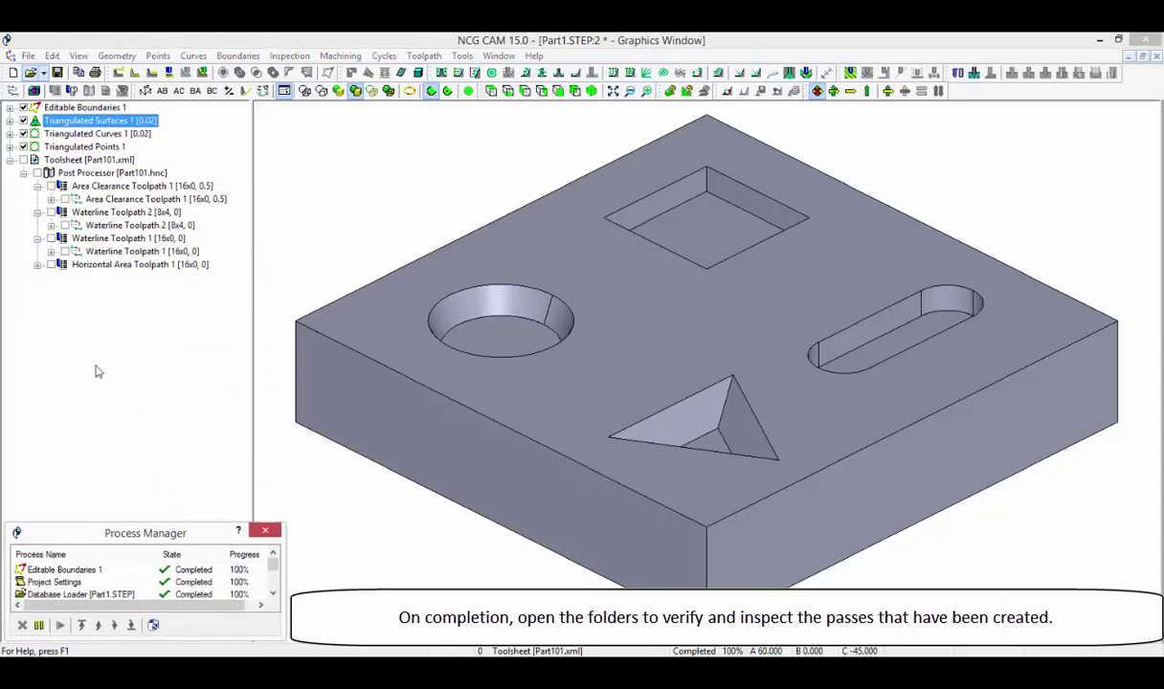
pyautogui.click(37, 264)
# - Inspect the Area Clearance, both Waterline and the Horizontal Area toolpaths on the part by showing and hiding each in turn
pyautogui.click(65, 199)
pyautogui.click(65, 198)
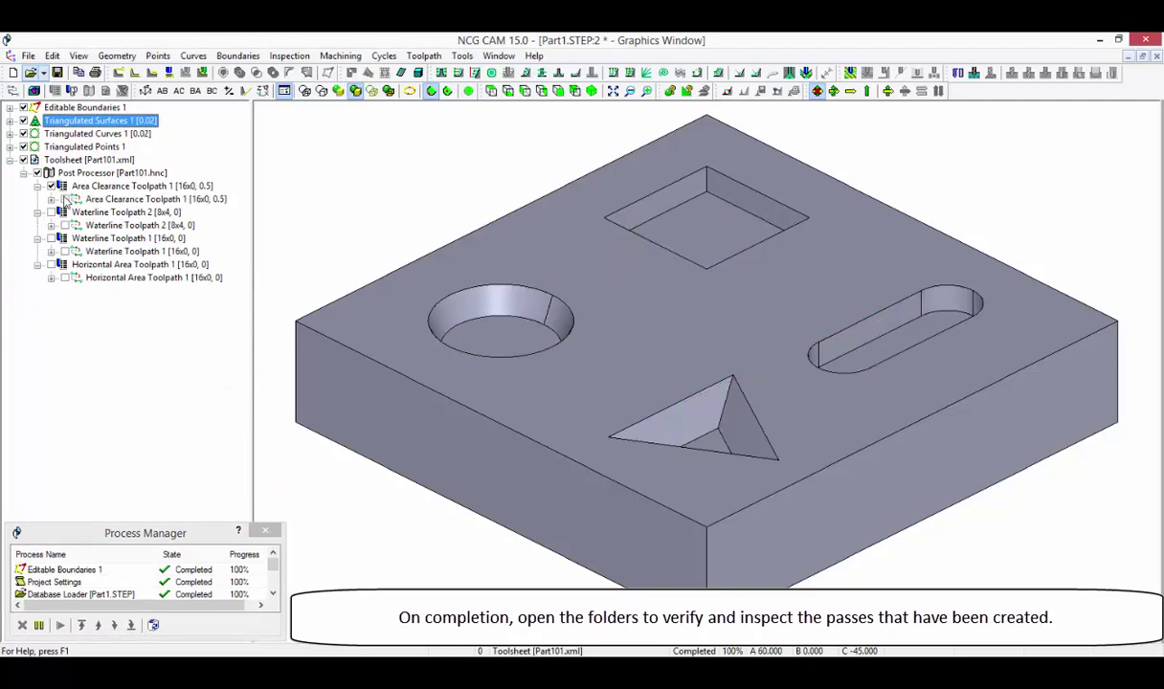
pyautogui.click(67, 225)
pyautogui.click(66, 225)
pyautogui.click(65, 251)
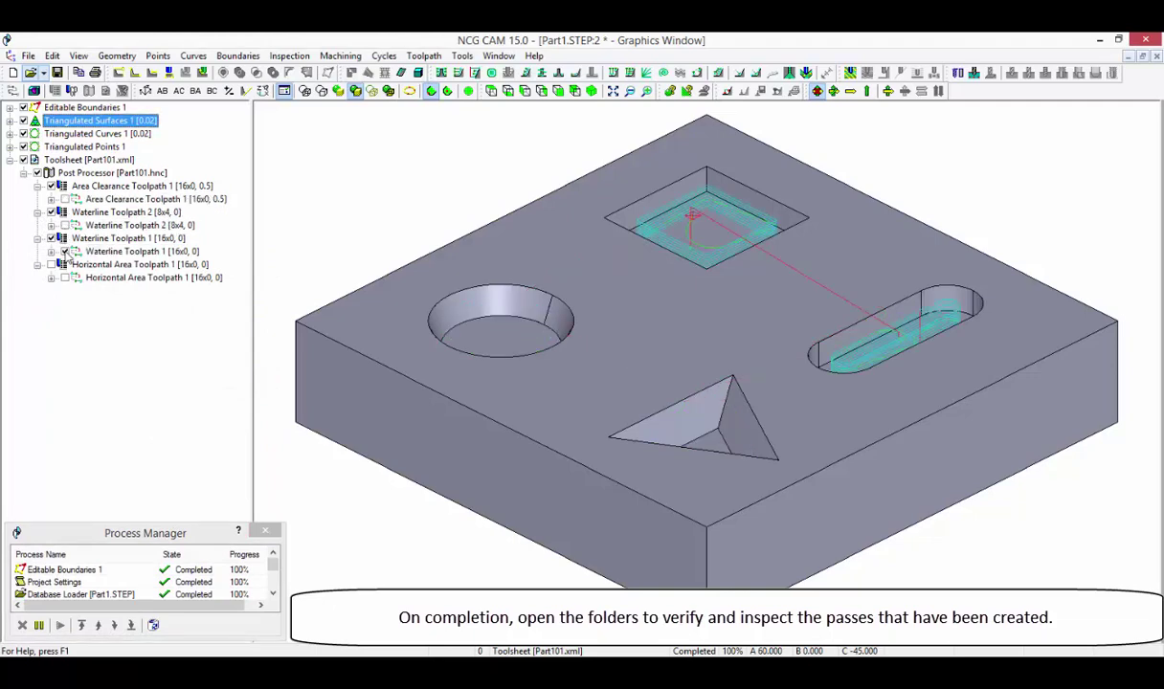
pyautogui.click(66, 251)
pyautogui.click(65, 277)
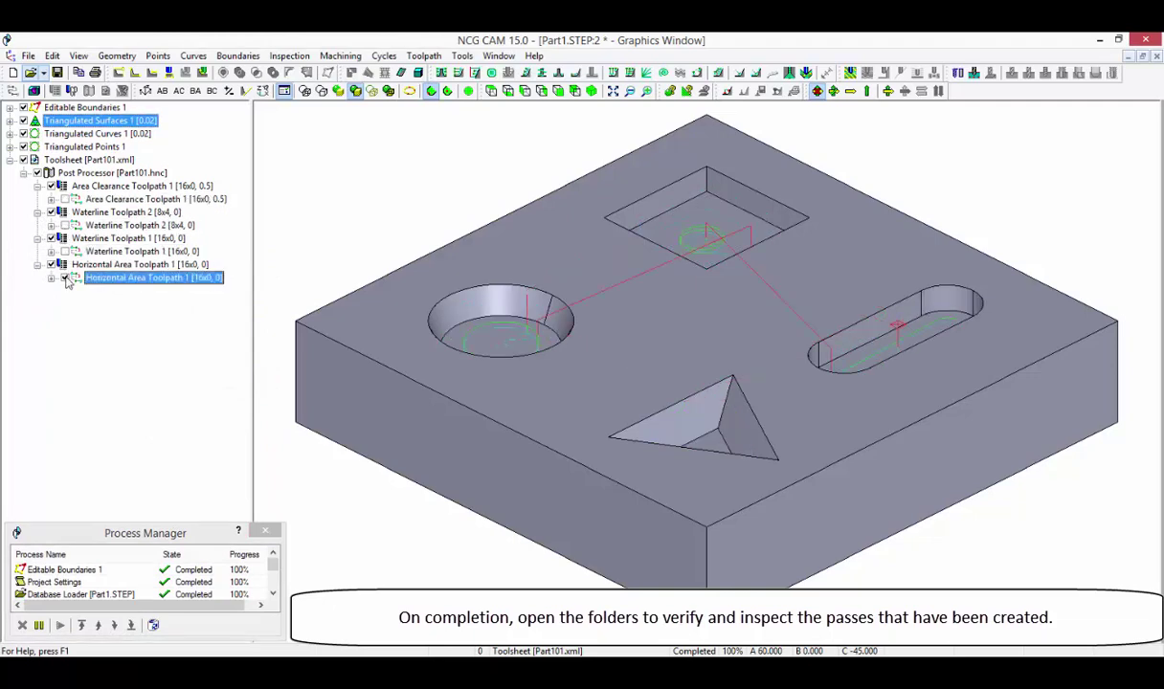
pyautogui.click(65, 278)
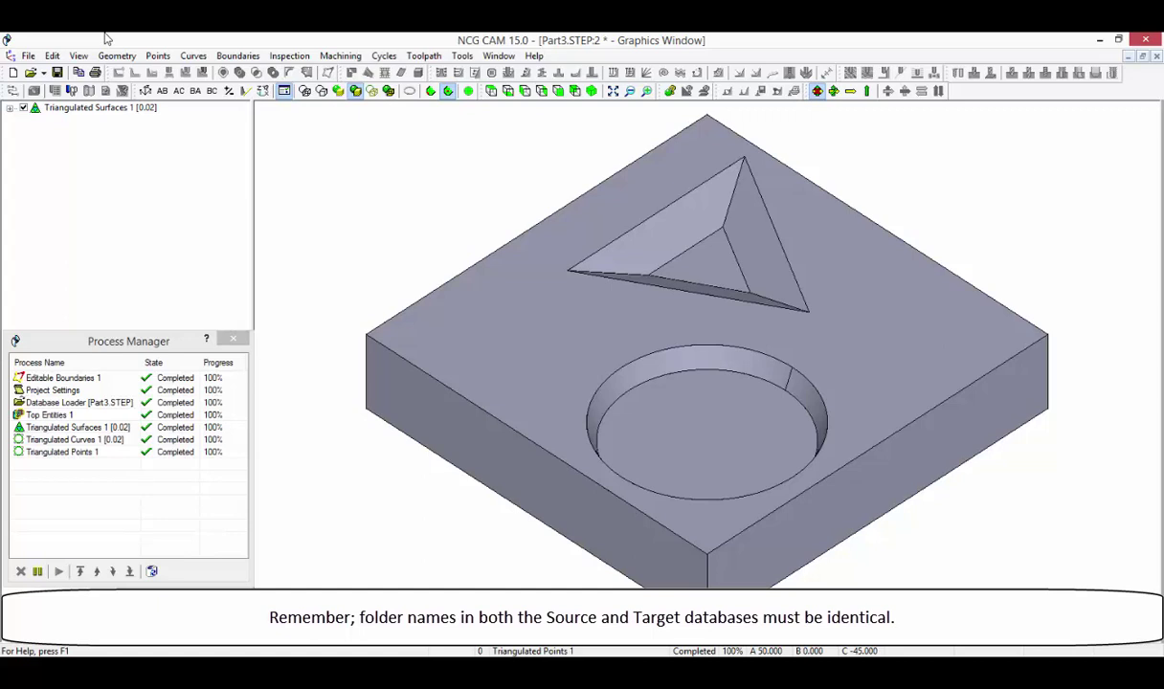
# - Rename the Triangulated Surfaces 1 [0.02] folder of Part3 to Surfaces 1
pyautogui.click(100, 107)
pyautogui.click(106, 107)
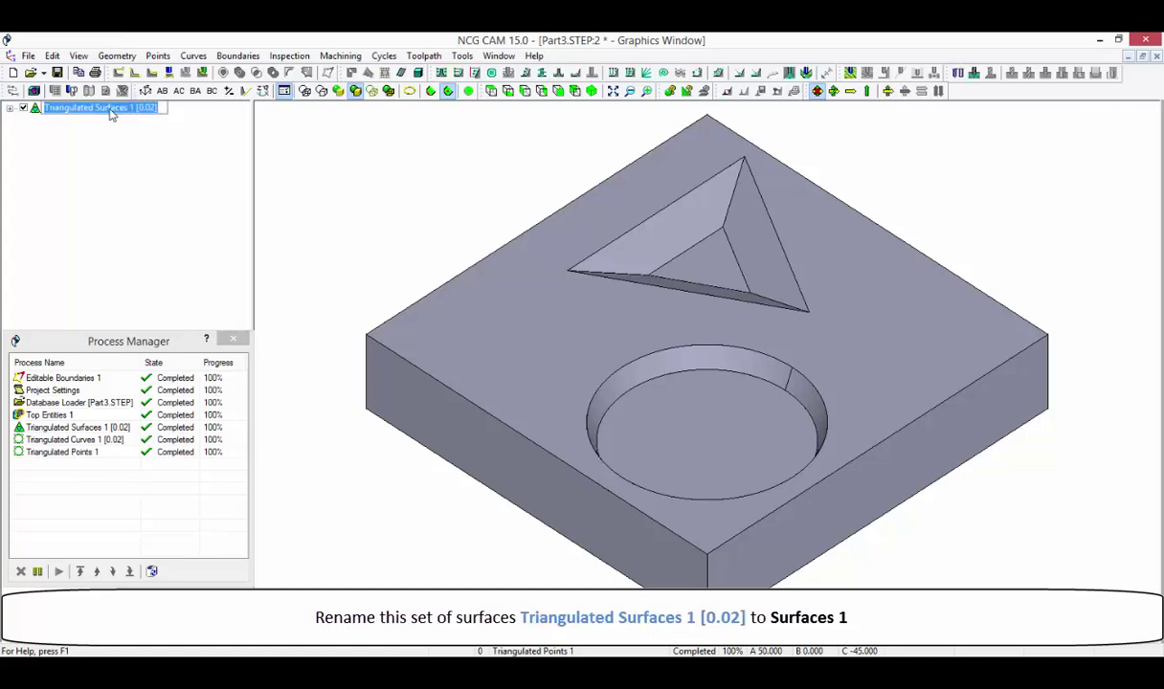
pyautogui.click(158, 107)
pyautogui.press('BackSpace')
pyautogui.press('BackSpace')
pyautogui.press('BackSpace')
pyautogui.press('BackSpace')
pyautogui.press('BackSpace')
pyautogui.press('BackSpace')
pyautogui.press('BackSpace')
pyautogui.press('BackSpace')
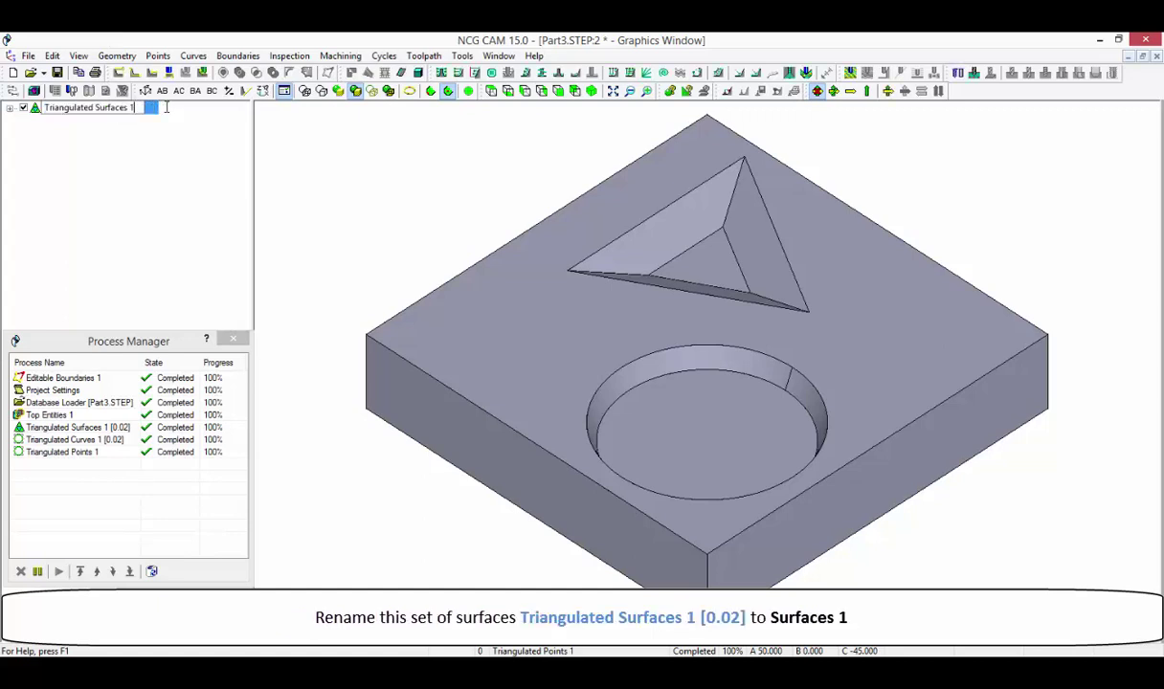
pyautogui.write('1')
pyautogui.press('Home')
pyautogui.hotkey('ctrl', 'Delete')
pyautogui.press('Return')
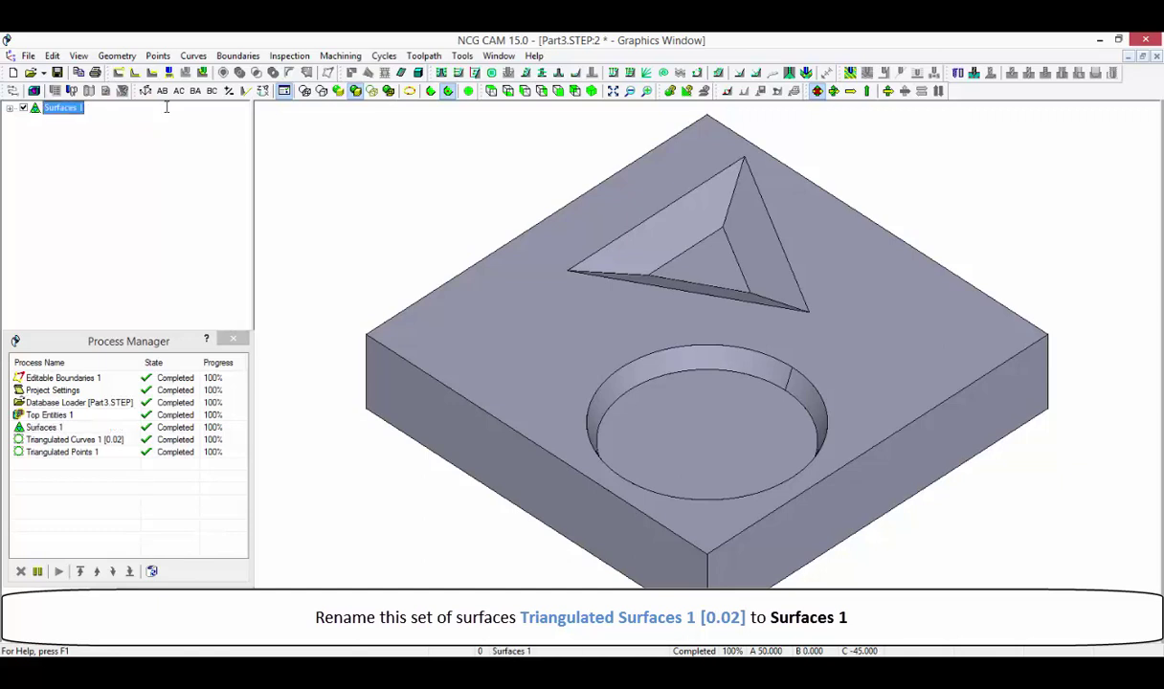
# - Create a silhouette boundary from the triangular cavity's surfaces and name it Triangle
pyautogui.click(689, 254)
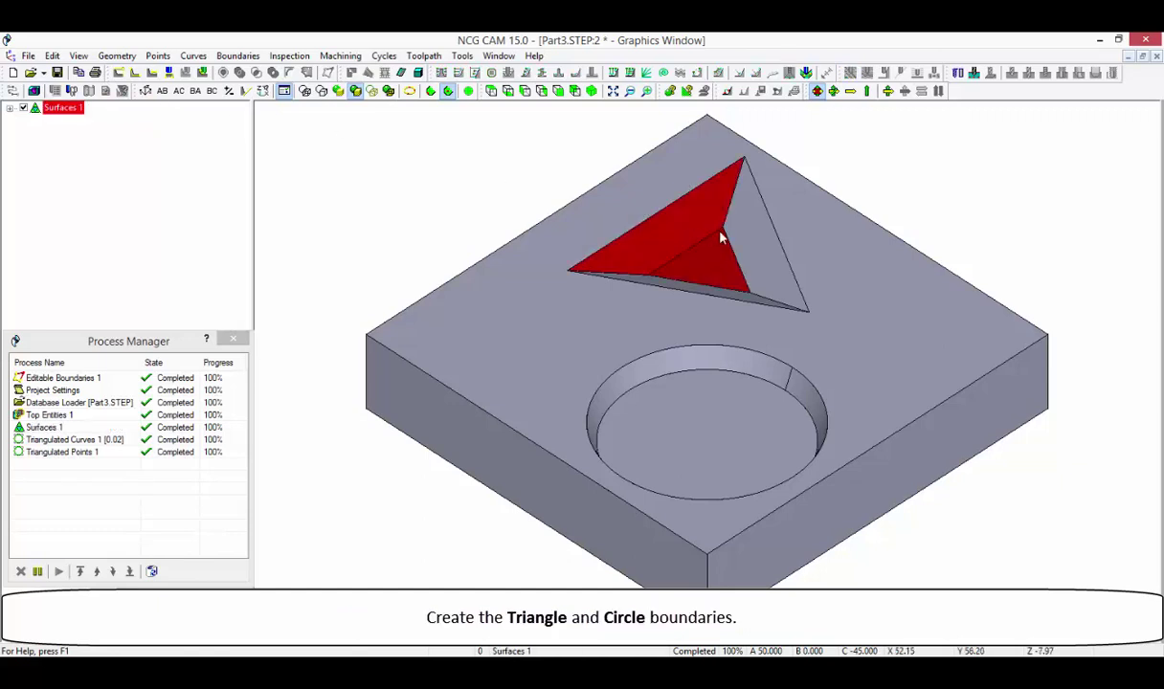
pyautogui.click(134, 74)
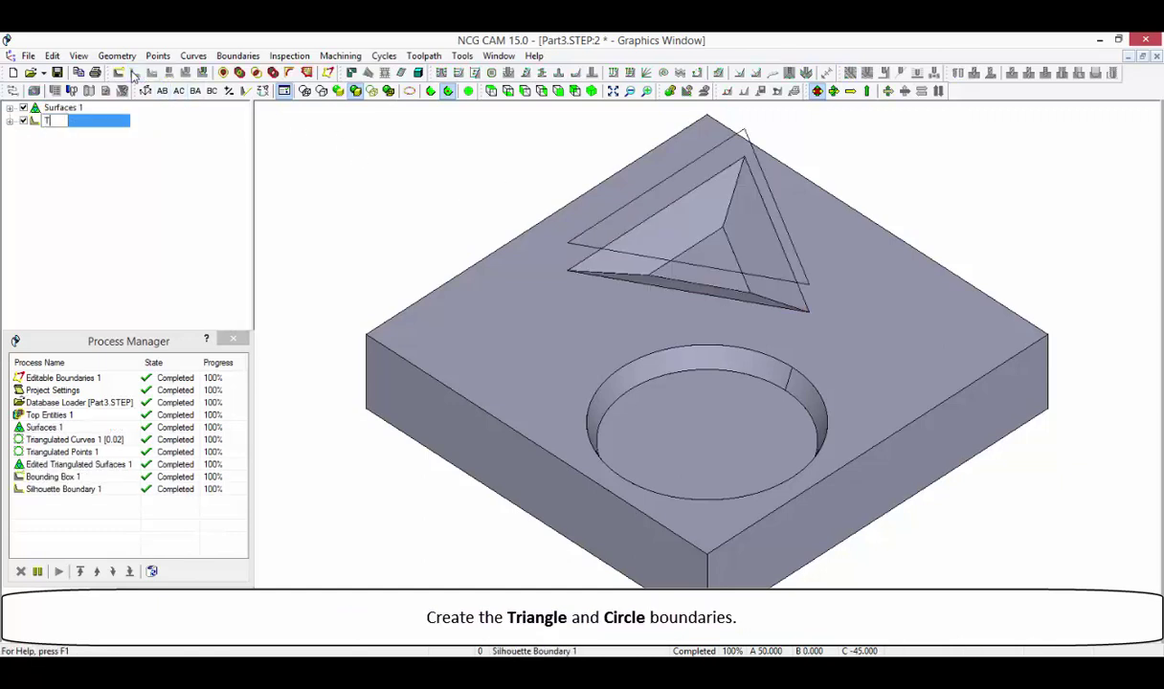
pyautogui.write('Triangle')
pyautogui.press('Return')
# - Create a silhouette boundary from the circular pocket's floor and wall surfaces and name it Circle
pyautogui.click(59, 107)
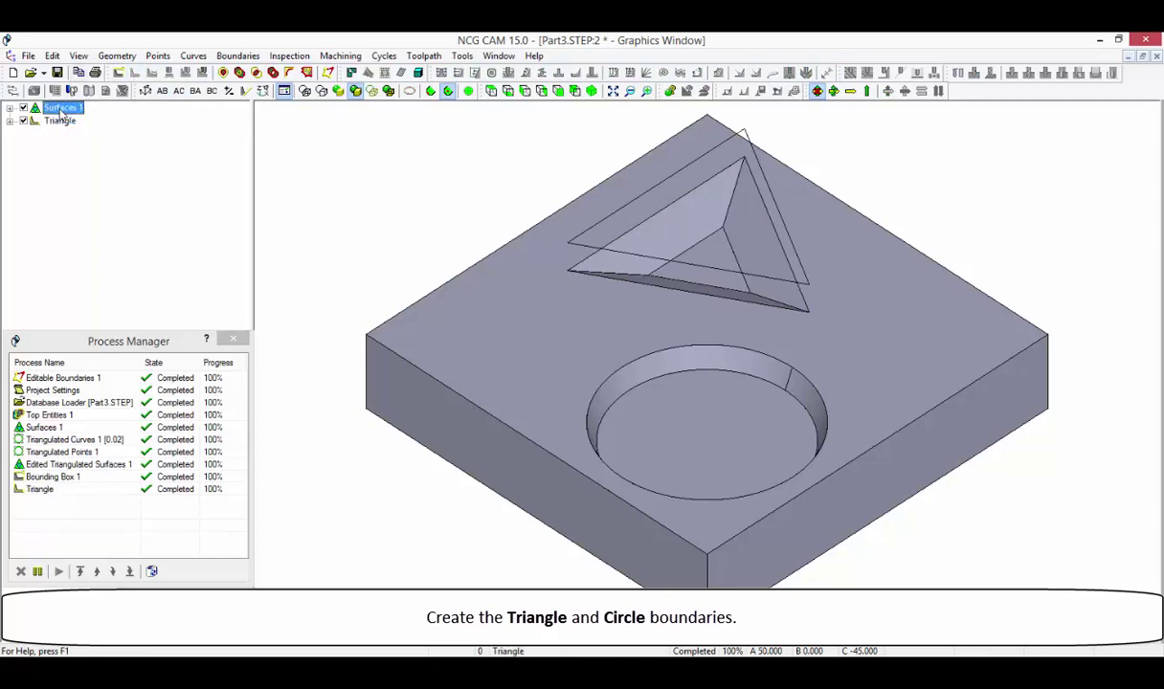
pyautogui.click(623, 436)
pyautogui.click(658, 378)
pyautogui.click(802, 404)
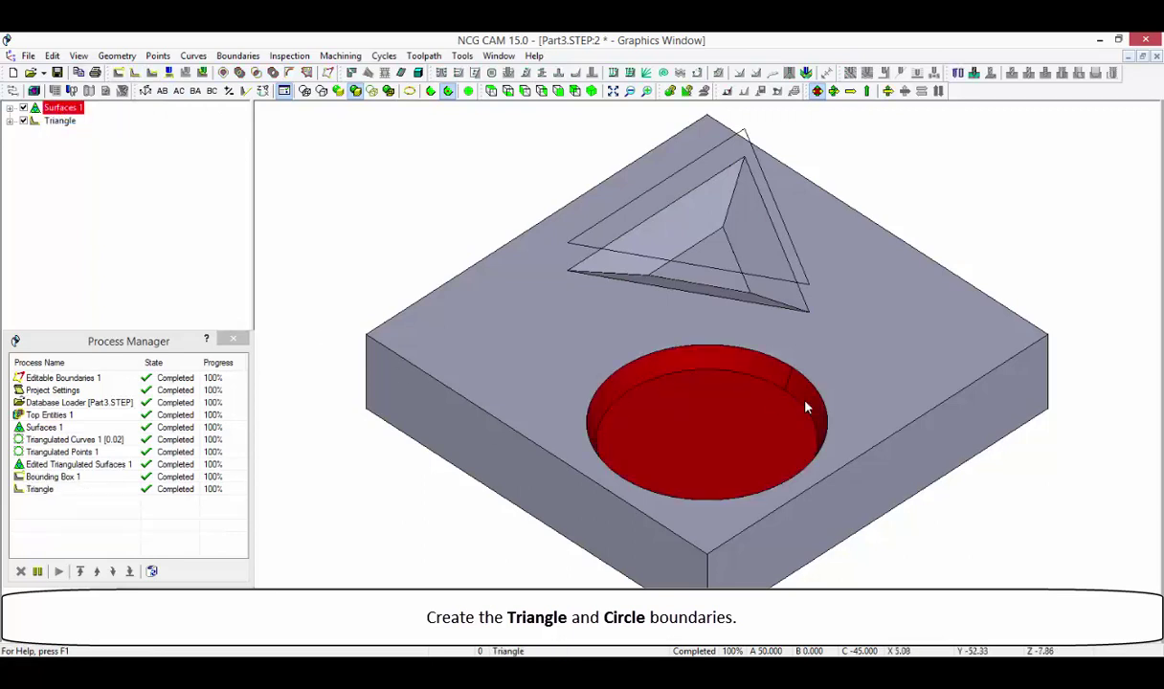
pyautogui.click(134, 74)
pyautogui.write('Circle')
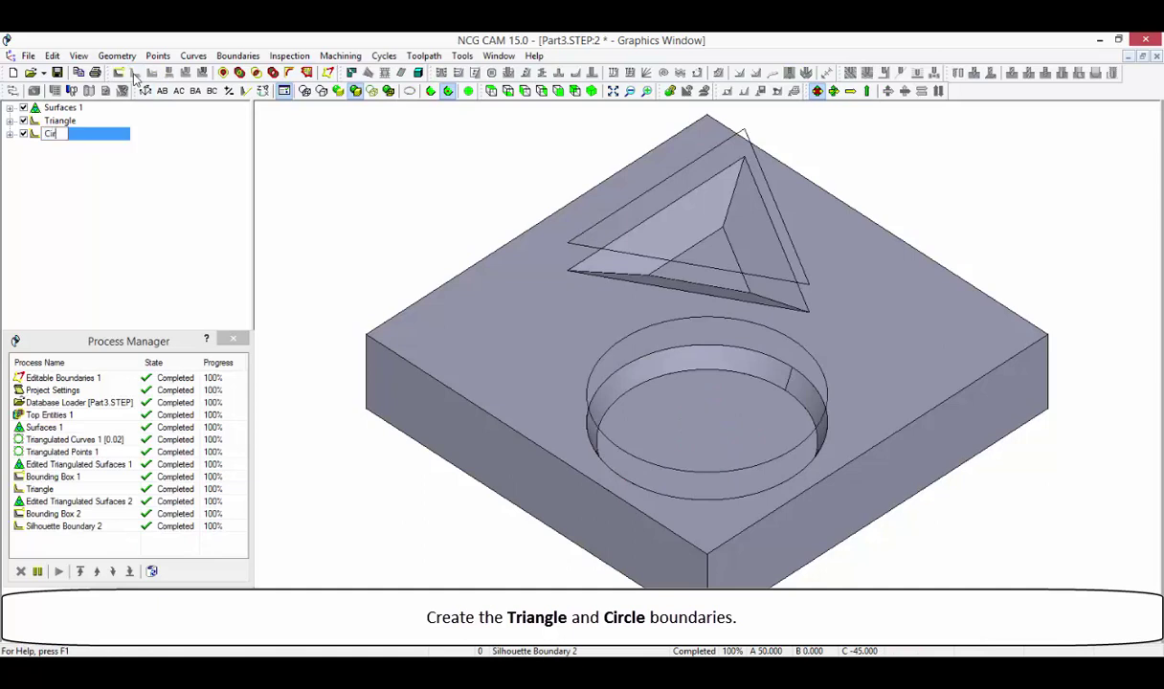
# - Create a planar patch at height -5 using Surfaces 1 and the Triangle boundary
pyautogui.click(60, 121)
pyautogui.keyDown('ctrl'); pyautogui.click(63, 108); pyautogui.keyUp('ctrl')
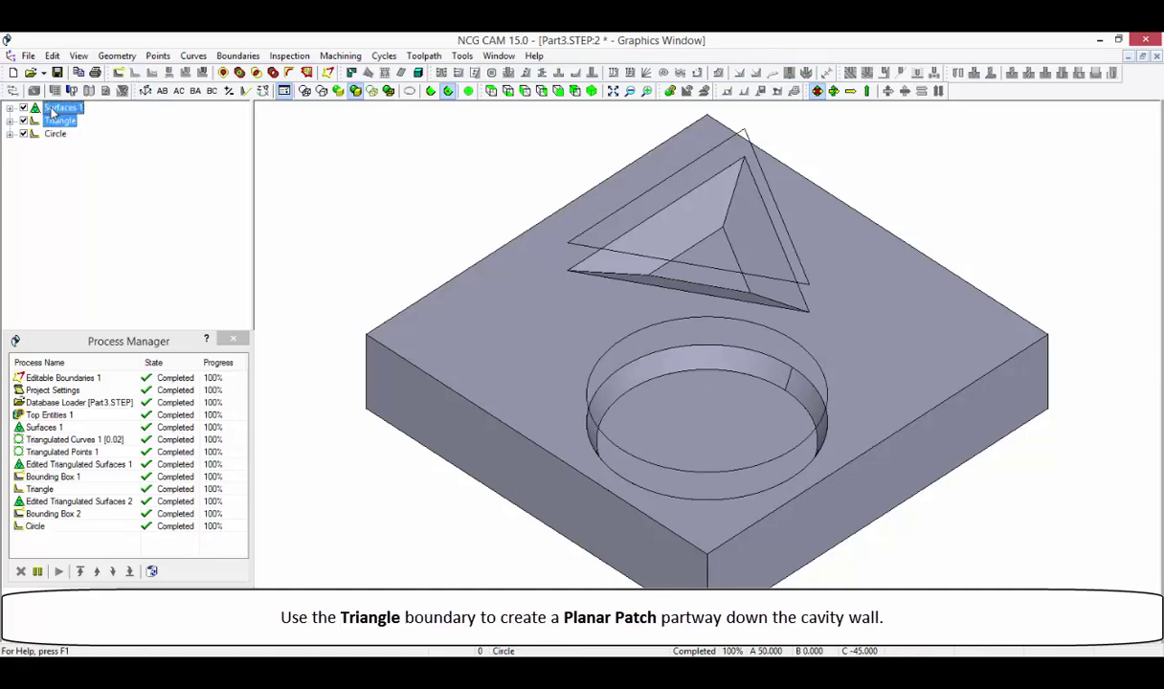
pyautogui.click(117, 56)
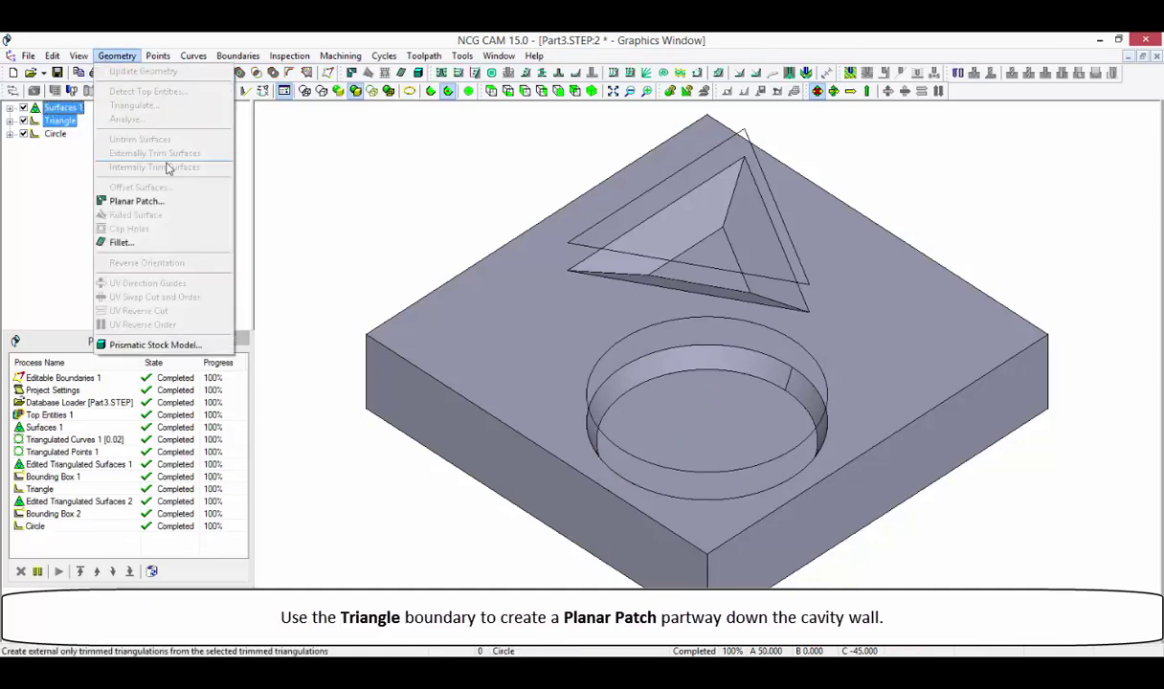
pyautogui.click(196, 203)
pyautogui.write('-5')
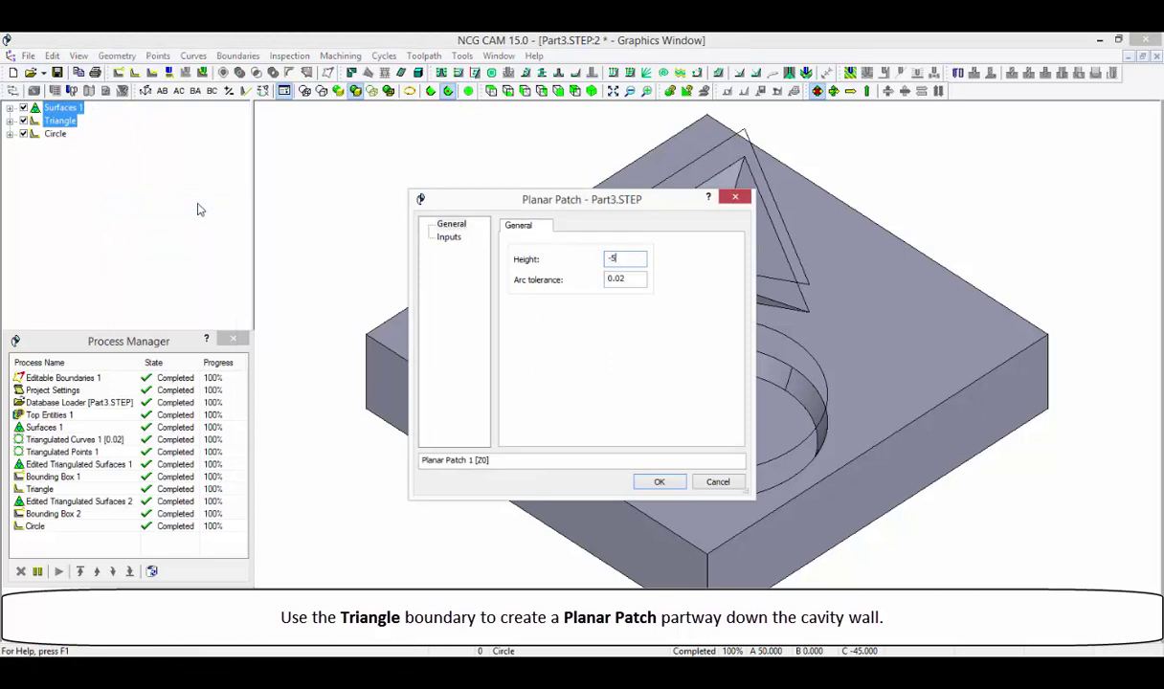
pyautogui.click(657, 483)
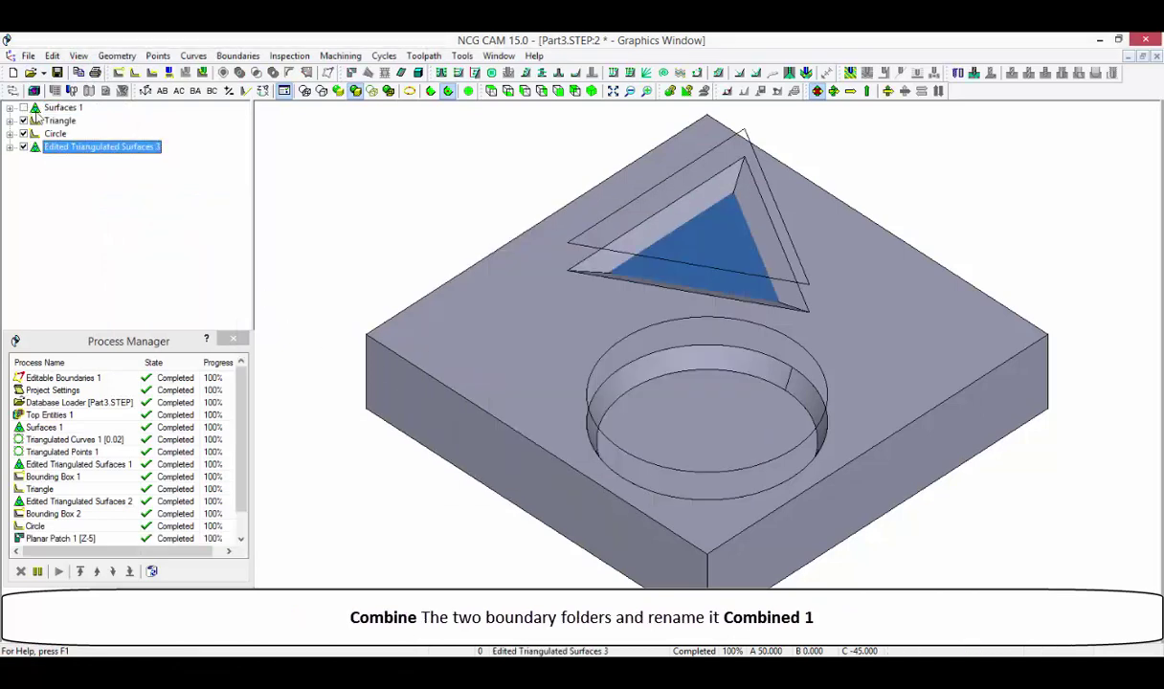
# - Combine the Triangle and Circle boundary folders and rename the resulting folder Combined 1
pyautogui.click(59, 120)
pyautogui.keyDown('ctrl'); pyautogui.click(56, 134); pyautogui.keyUp('ctrl')
pyautogui.rightClick(59, 136)
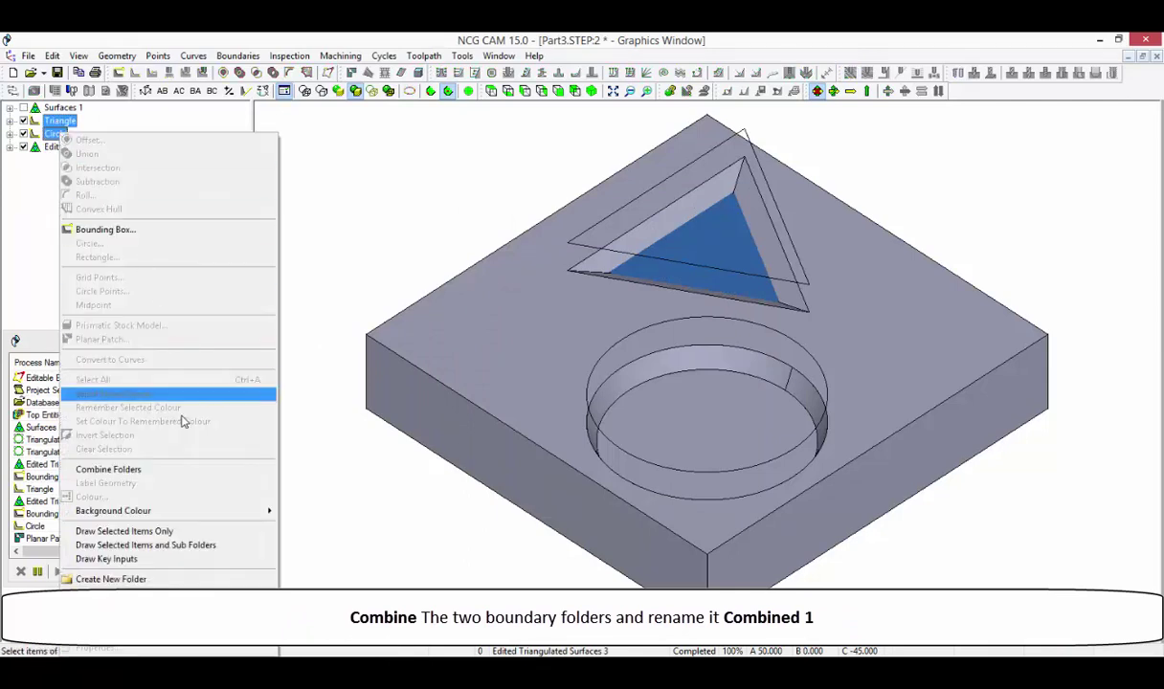
pyautogui.click(115, 449)
pyautogui.press('F2')
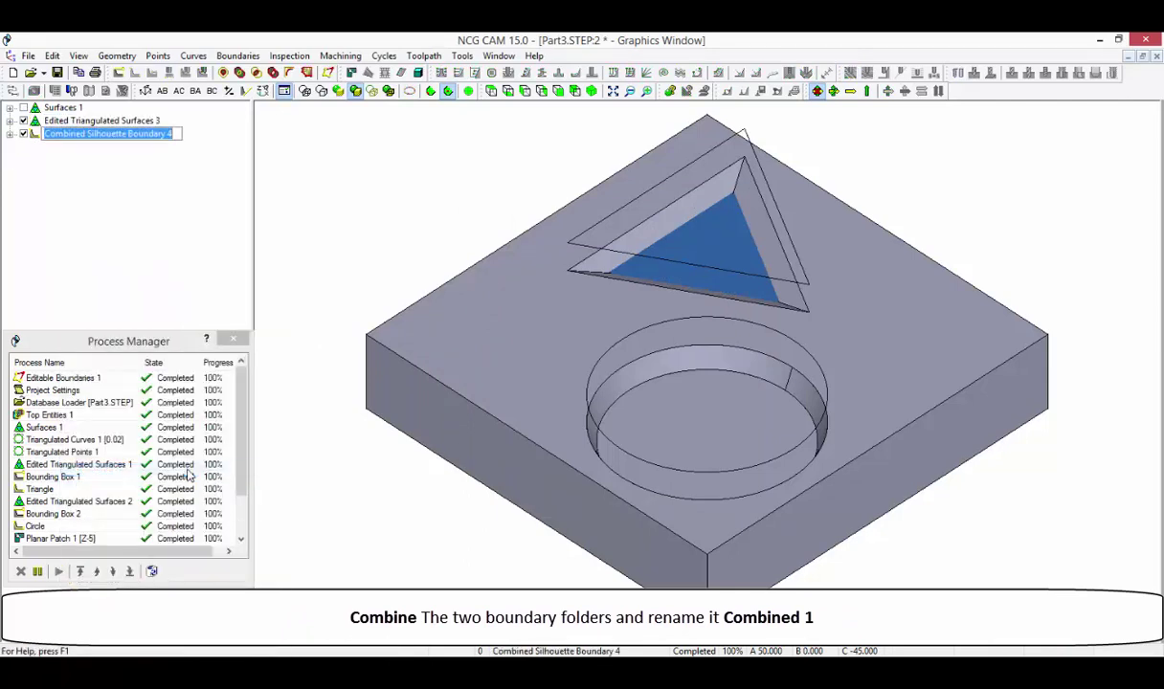
pyautogui.press('BackSpace')
pyautogui.press('BackSpace')
pyautogui.press('BackSpace')
pyautogui.press('BackSpace')
pyautogui.press('BackSpace')
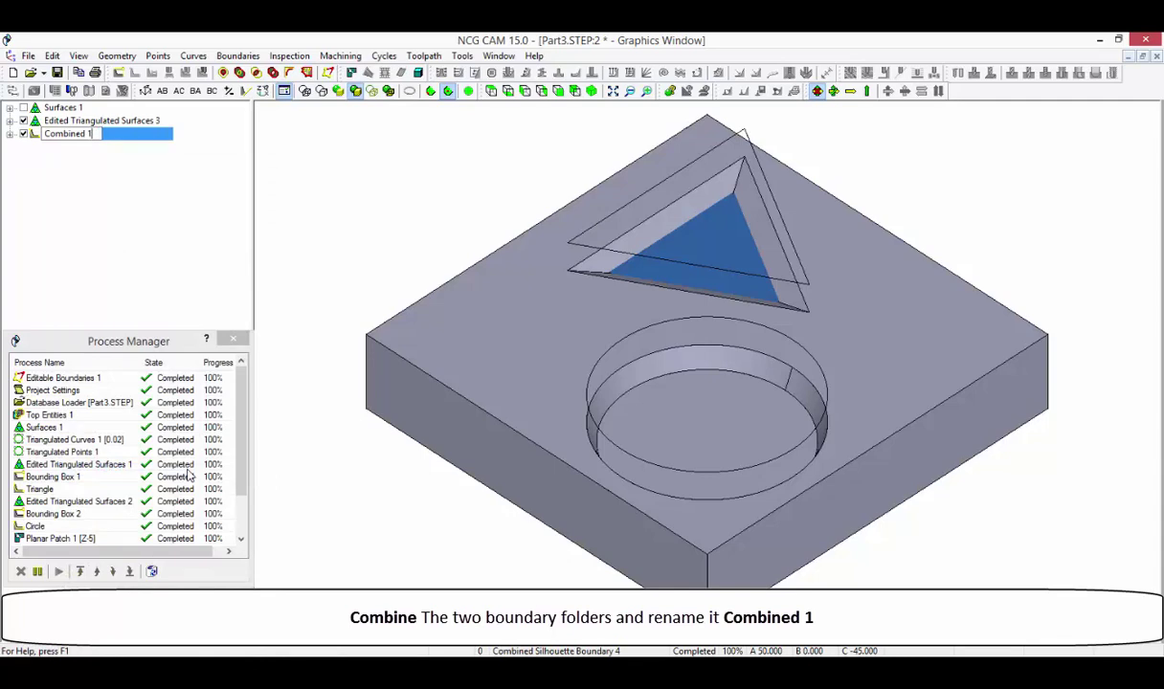
pyautogui.press('Return')
# - Create fillet surfaces from the Combined 1 boundaries and Edited Triangulated Surfaces 3 with the 10x5 ball nose cutter
pyautogui.keyDown('ctrl'); pyautogui.click(67, 120); pyautogui.keyUp('ctrl')
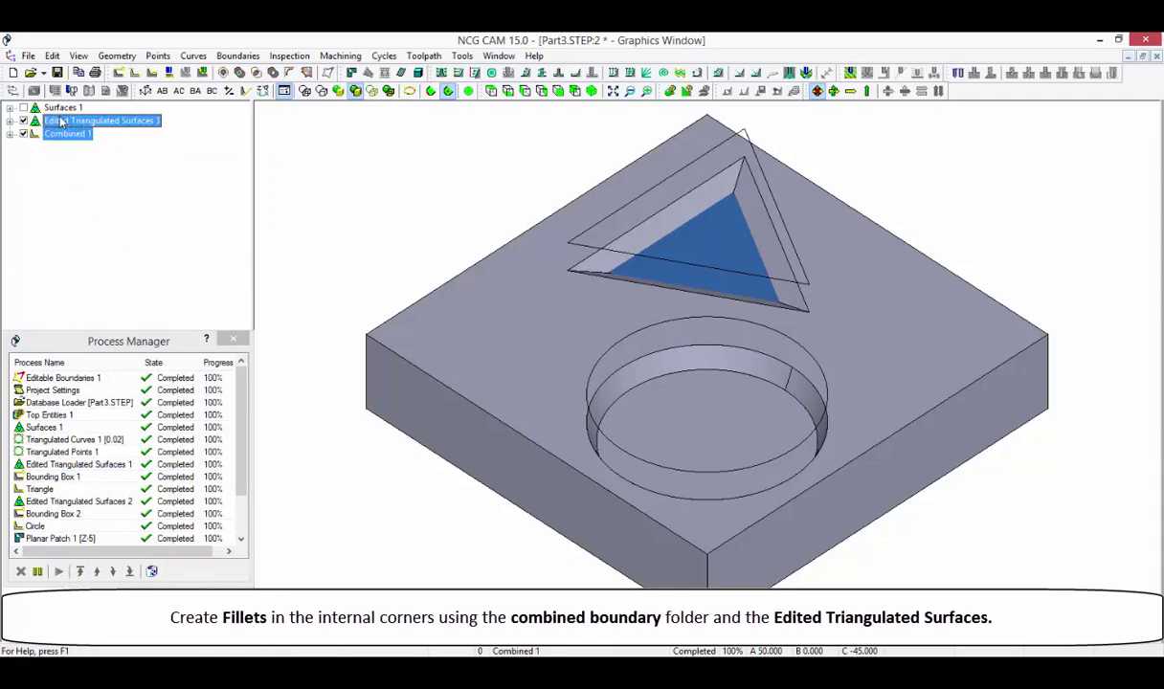
pyautogui.click(116, 56)
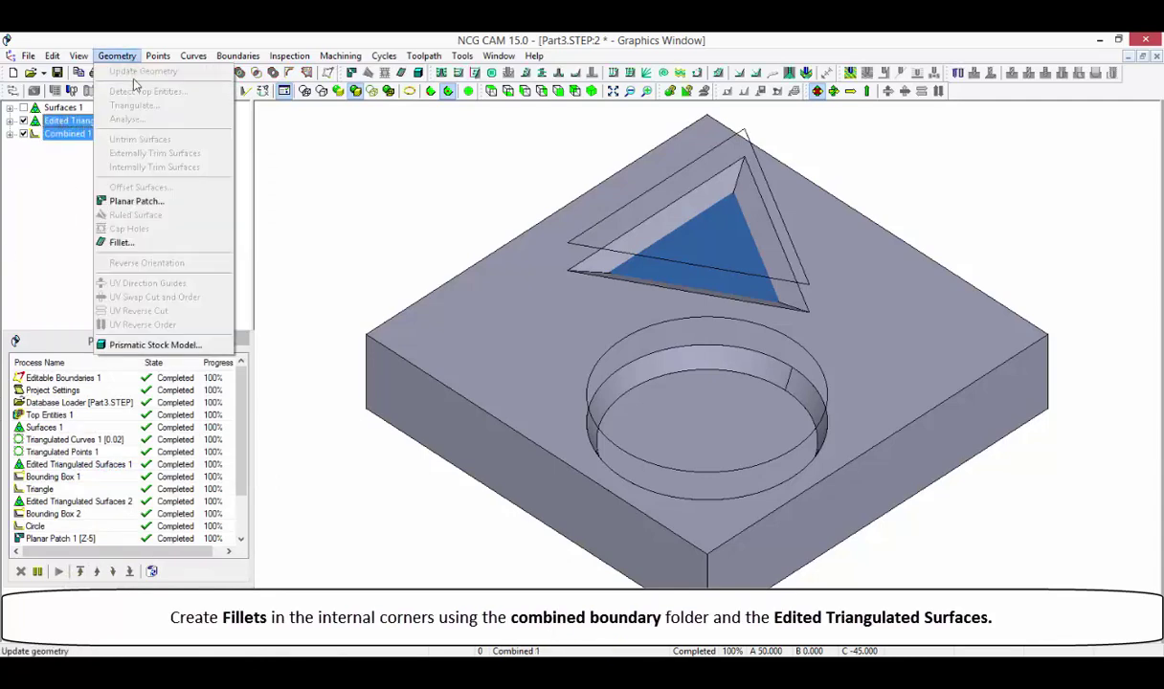
pyautogui.click(172, 242)
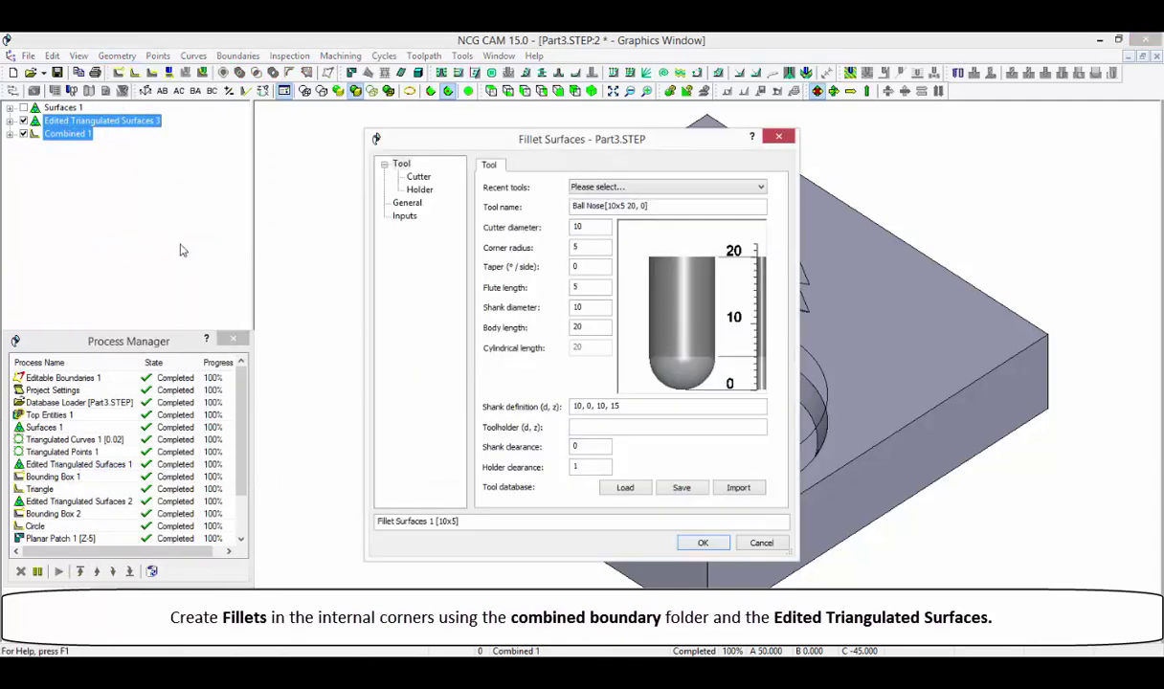
pyautogui.click(698, 543)
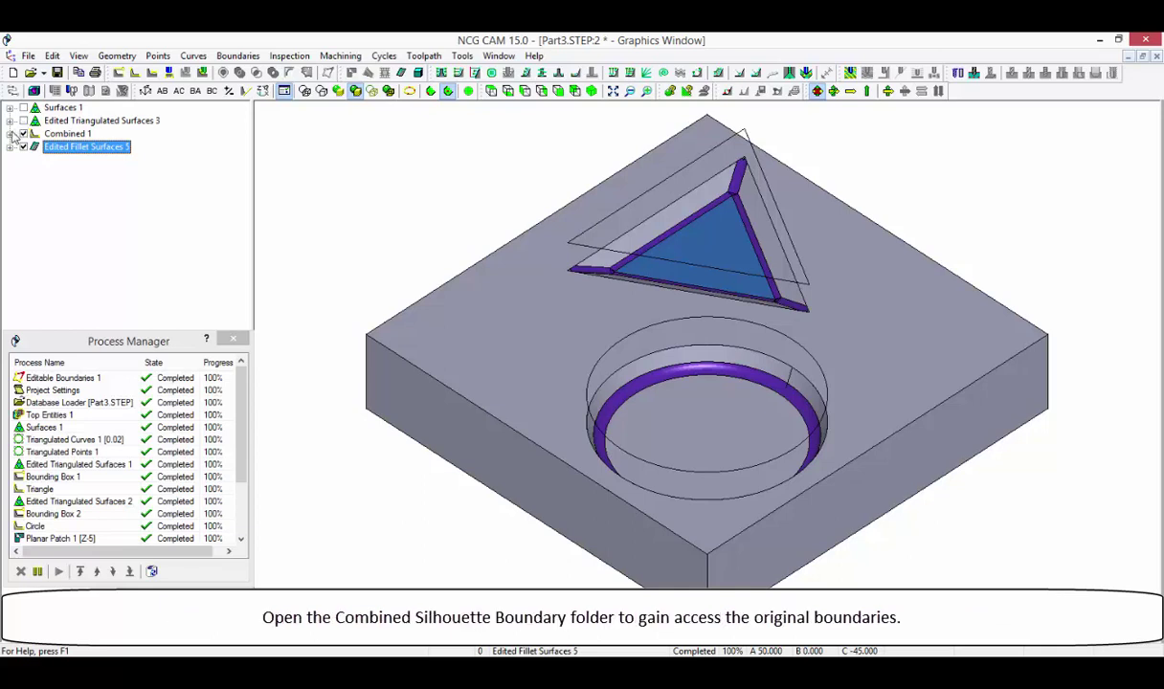
# - Create constant surface stepover passes from the fillet surfaces and Triangle boundary with the 8x4 ball nose and a horizontal stepover of 1
pyautogui.click(9, 134)
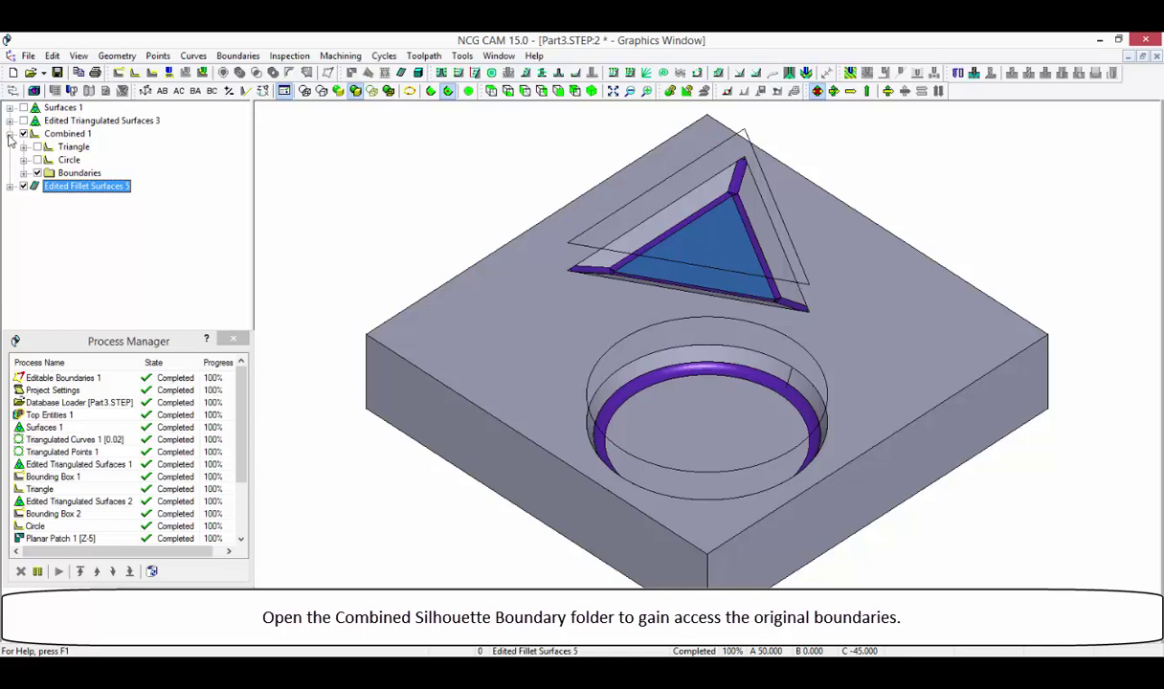
pyautogui.keyDown('ctrl'); pyautogui.click(72, 147); pyautogui.keyUp('ctrl')
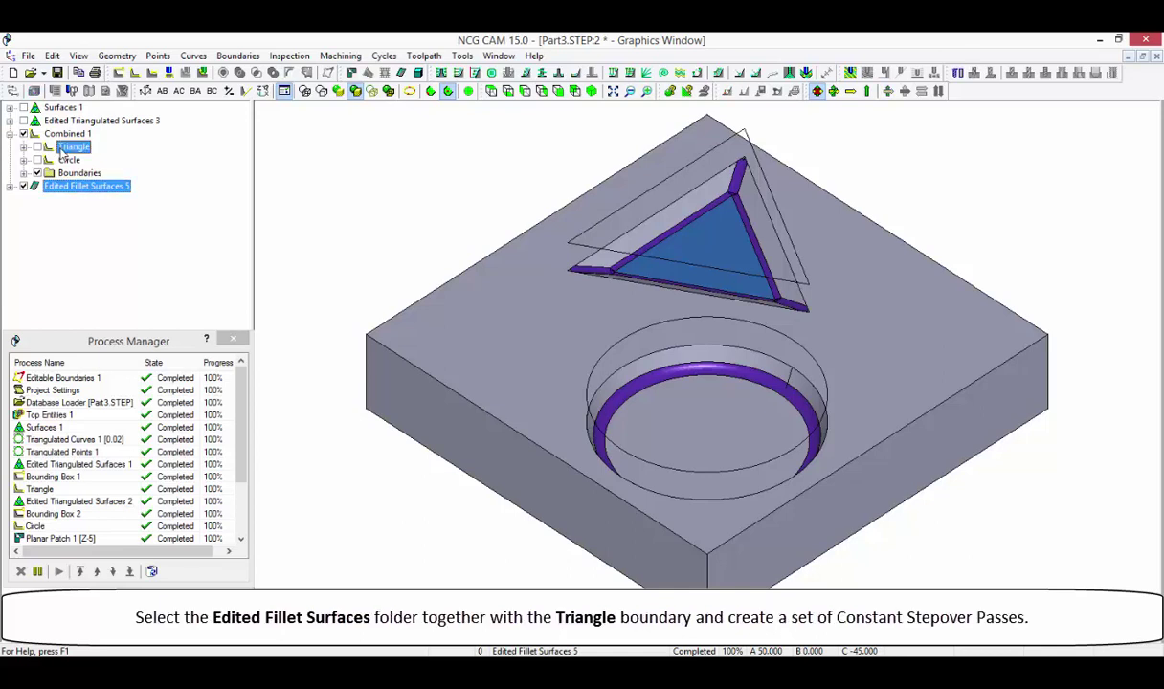
pyautogui.rightClick(72, 147)
pyautogui.click(221, 250)
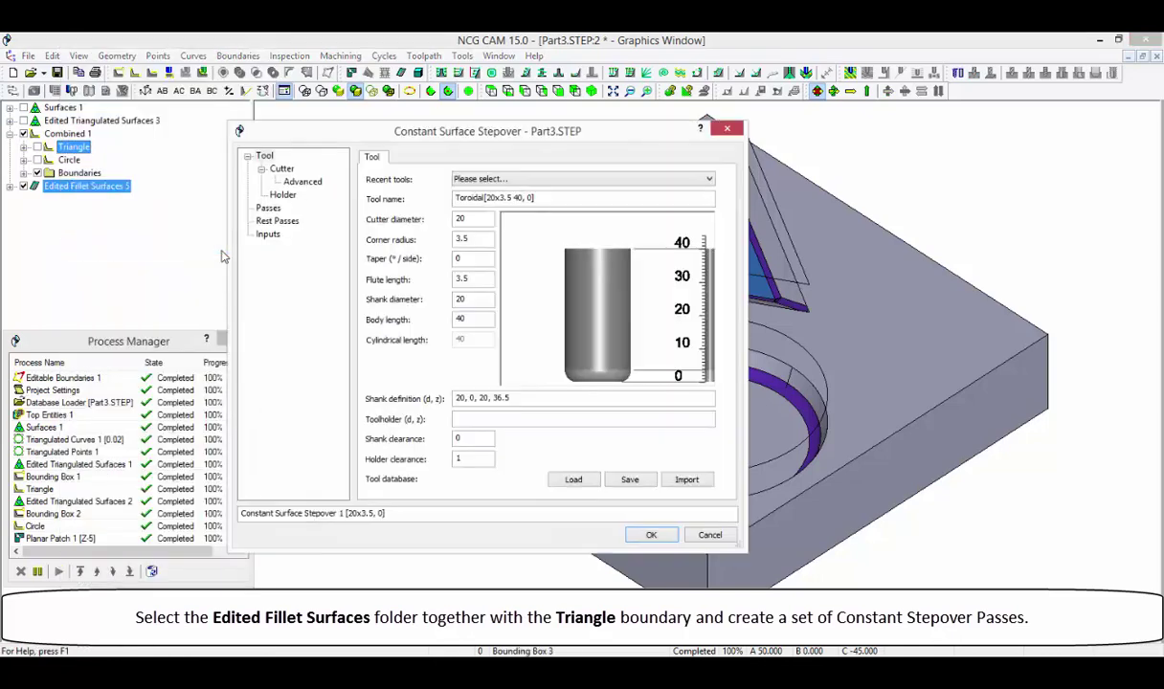
pyautogui.click(678, 179)
pyautogui.click(667, 213)
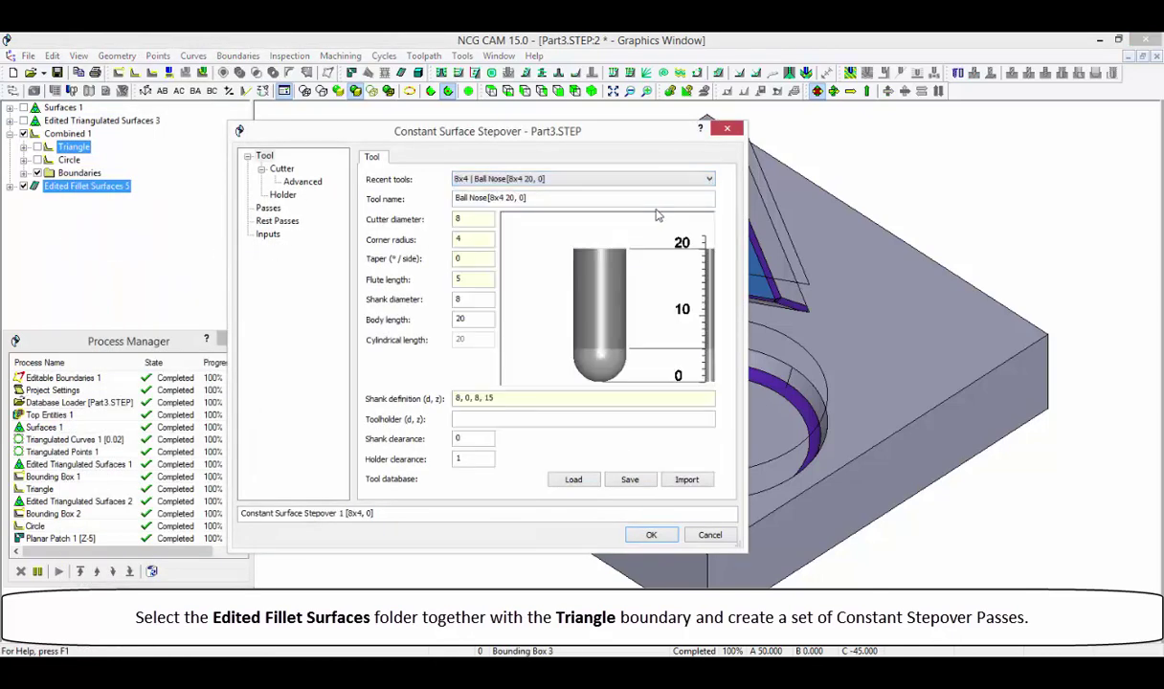
pyautogui.click(271, 208)
pyautogui.doubleClick(498, 250)
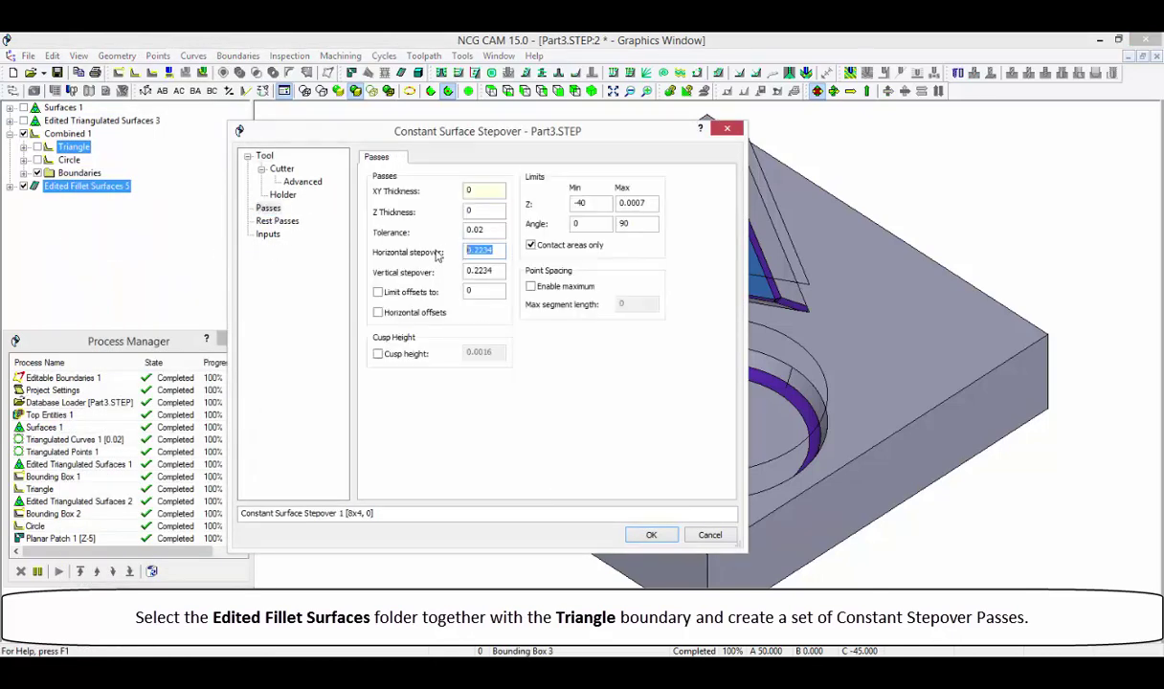
pyautogui.write('1')
pyautogui.press('Tab')
pyautogui.click(634, 538)
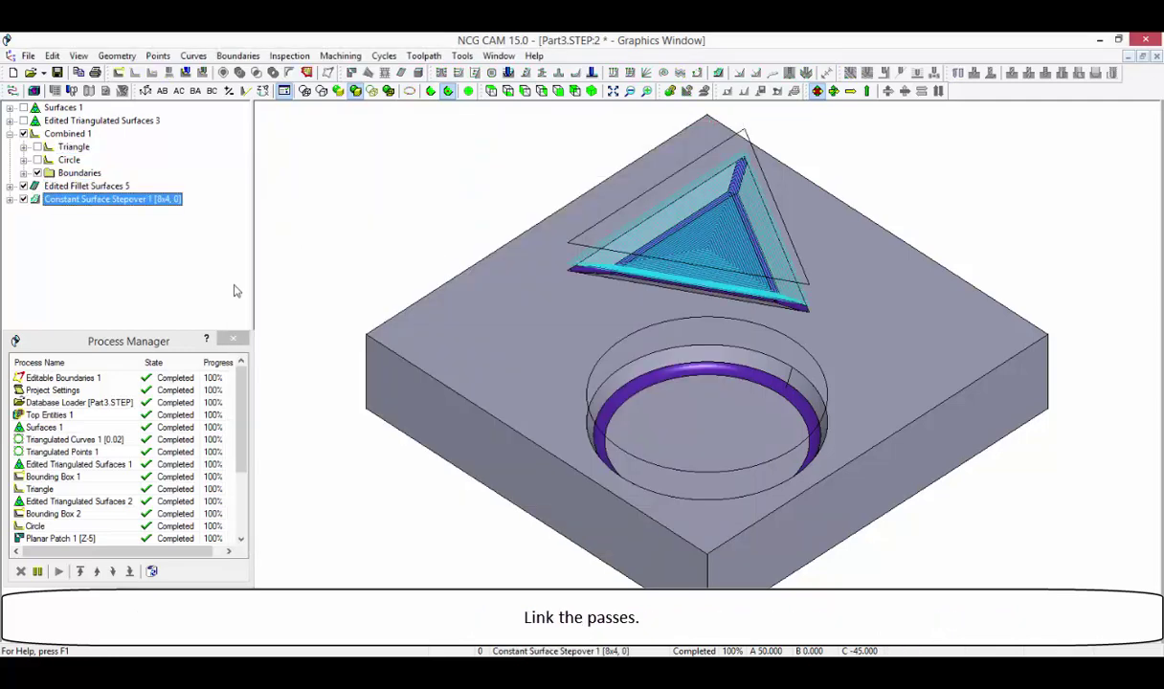
# - Link the constant surface stepover passes into a one-way toolpath with the default settings
pyautogui.rightClick(152, 201)
pyautogui.click(229, 198)
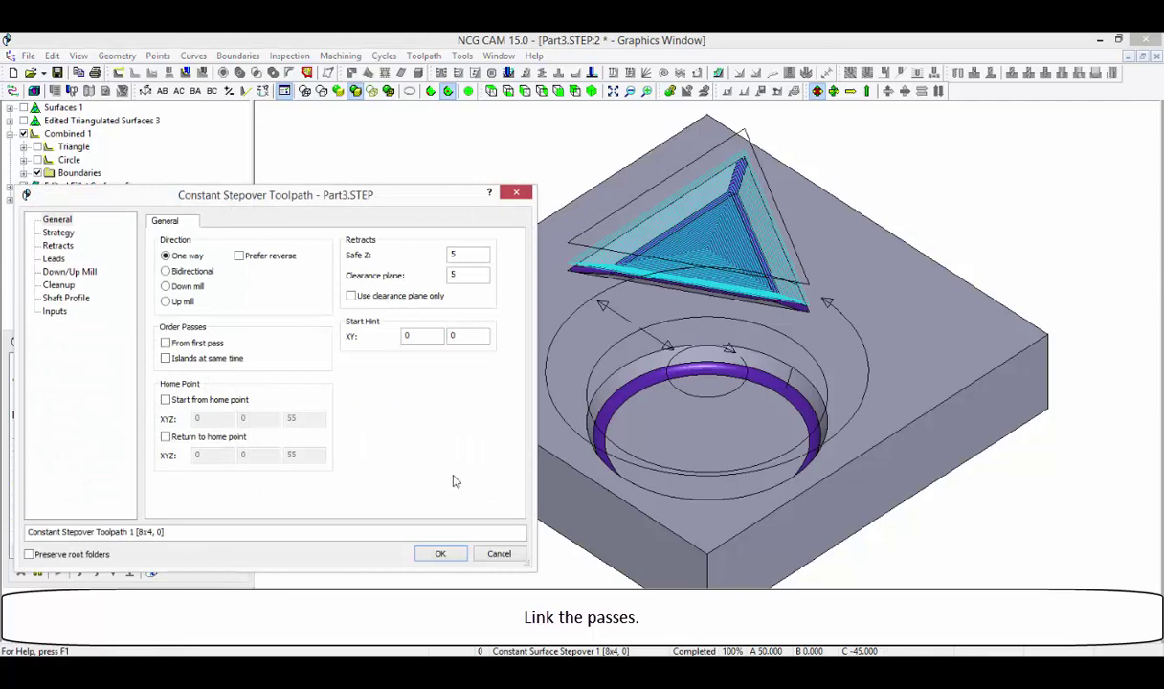
pyautogui.click(451, 556)
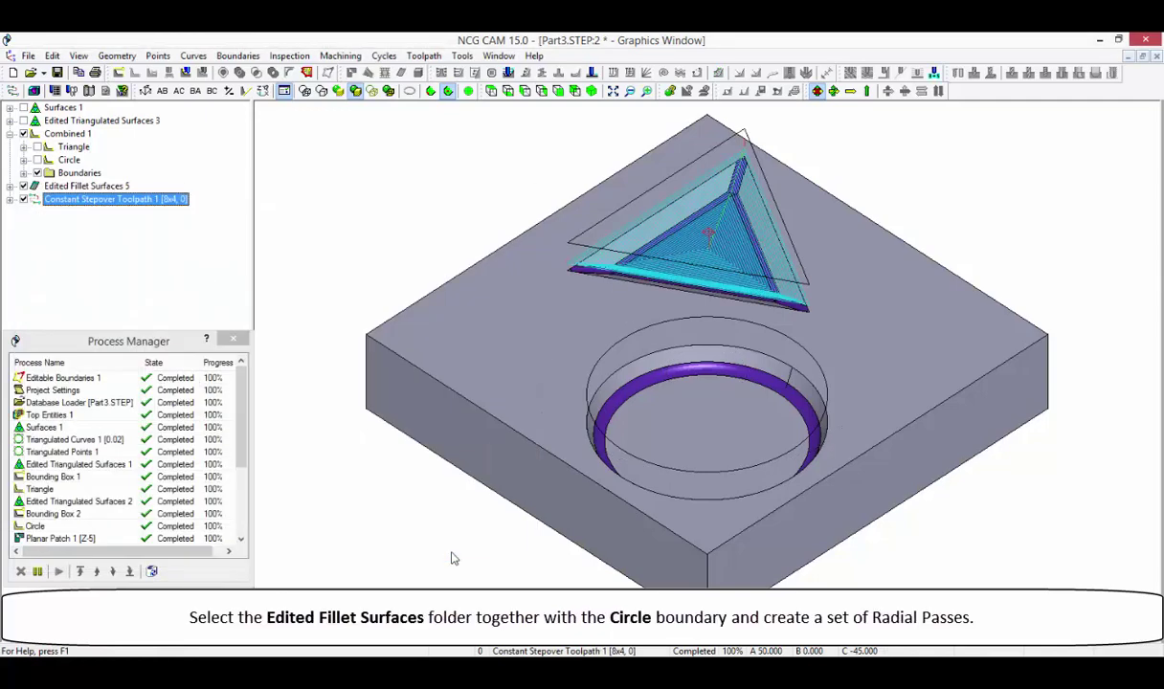
# - Create radial passes from the fillet surfaces and Circle boundary with the 8x4 ball nose and a stepover of 2
pyautogui.click(69, 159)
pyautogui.keyDown('ctrl'); pyautogui.click(81, 187); pyautogui.keyUp('ctrl')
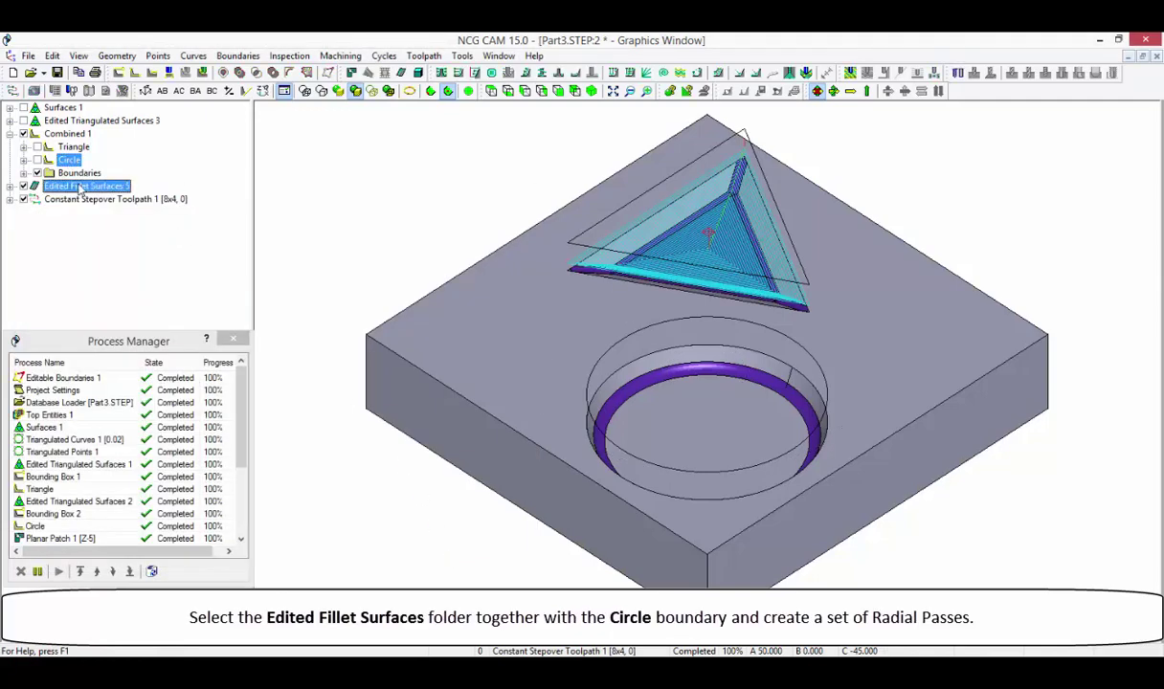
pyautogui.rightClick(78, 189)
pyautogui.click(163, 192)
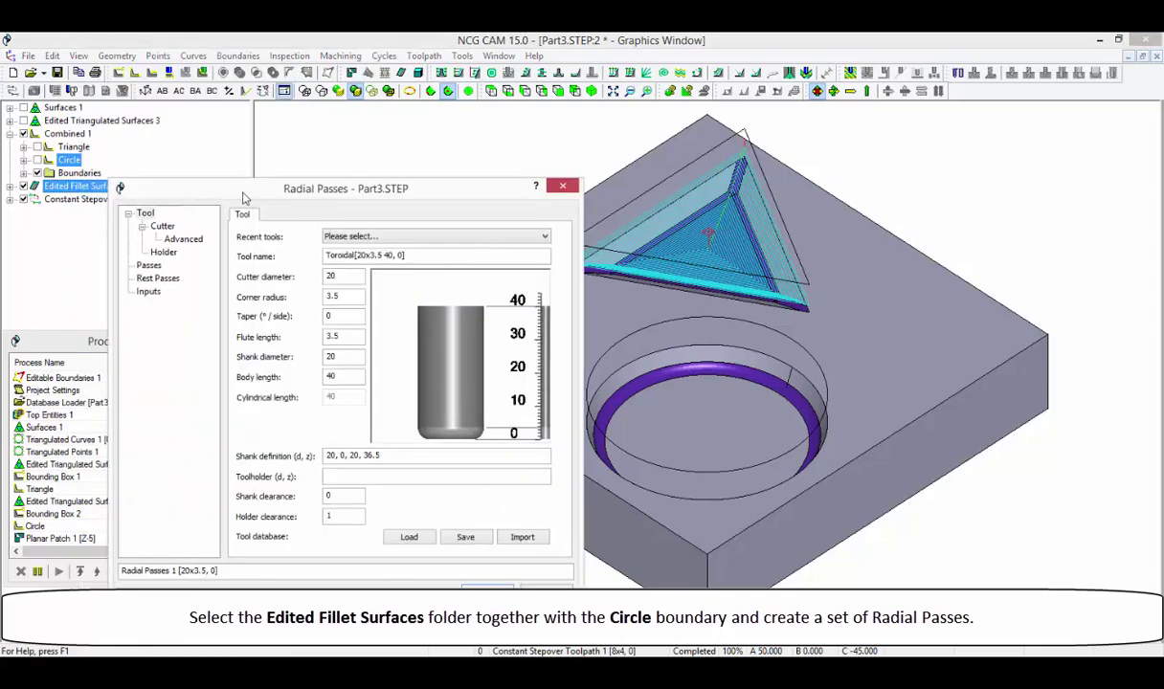
pyautogui.click(515, 235)
pyautogui.click(483, 251)
pyautogui.click(148, 264)
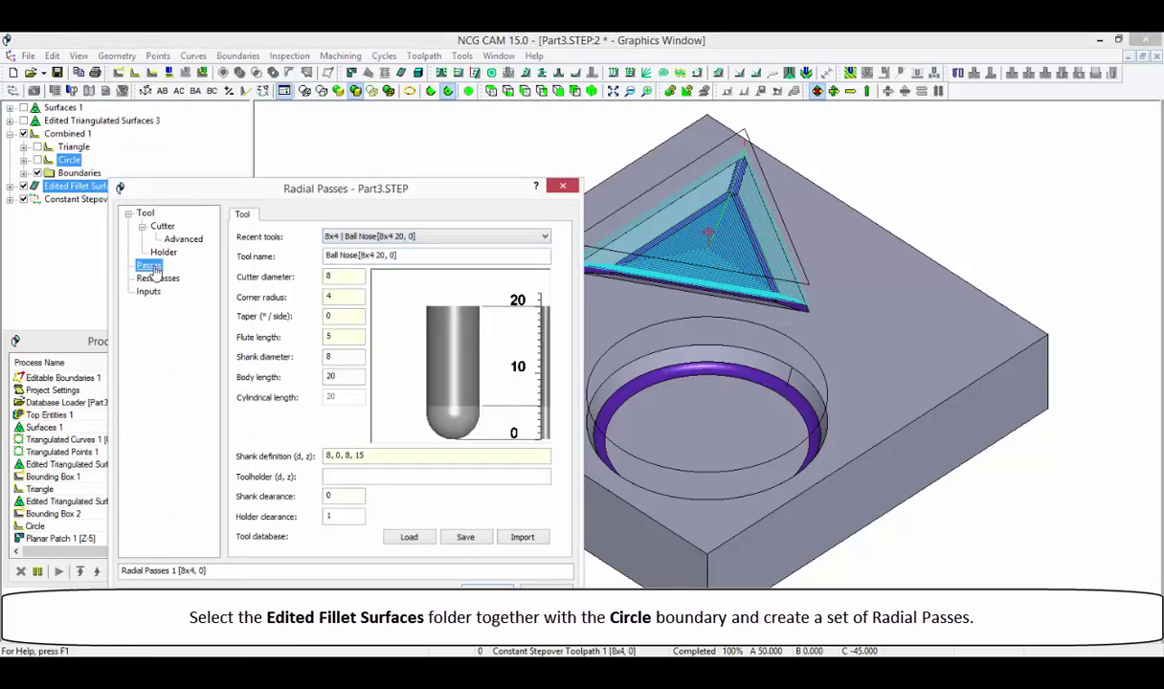
pyautogui.doubleClick(349, 308)
pyautogui.write('2')
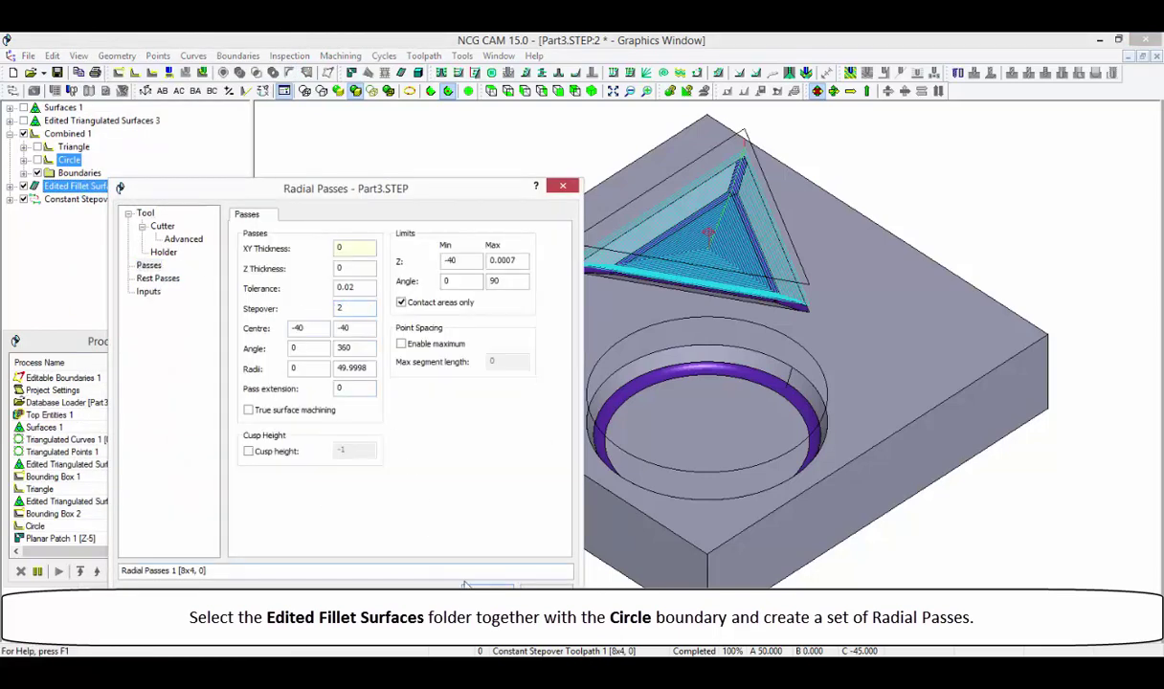
pyautogui.click(487, 587)
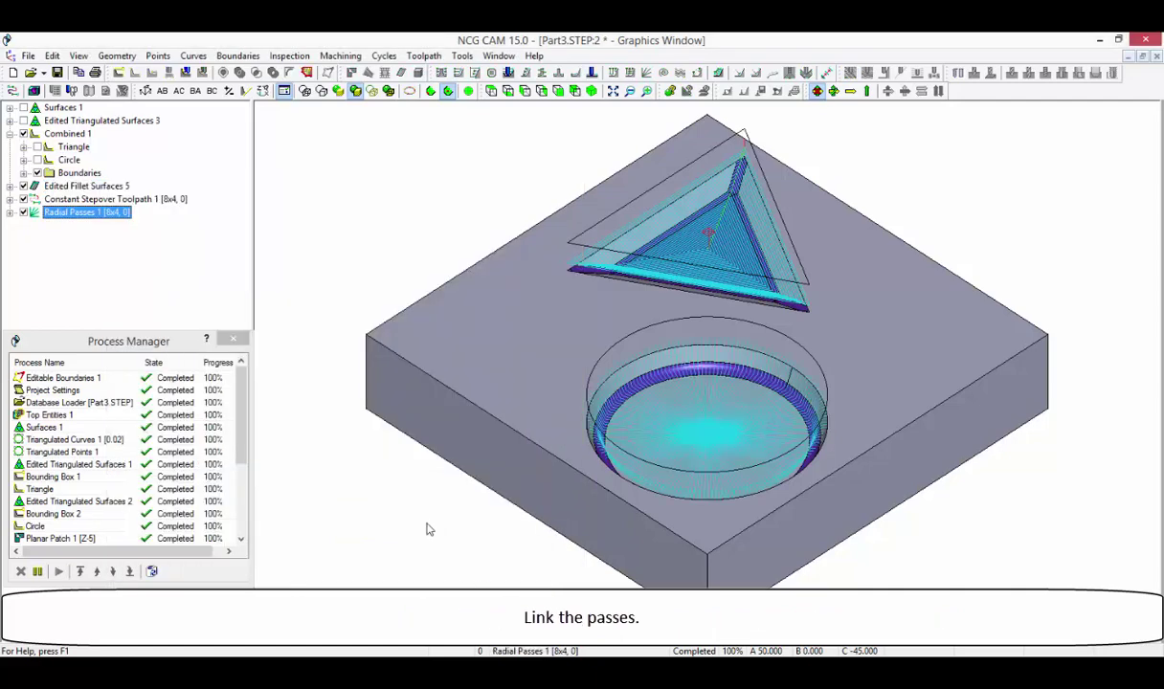
# - Link the radial passes into a bidirectional toolpath with the default settings
pyautogui.rightClick(119, 211)
pyautogui.click(187, 190)
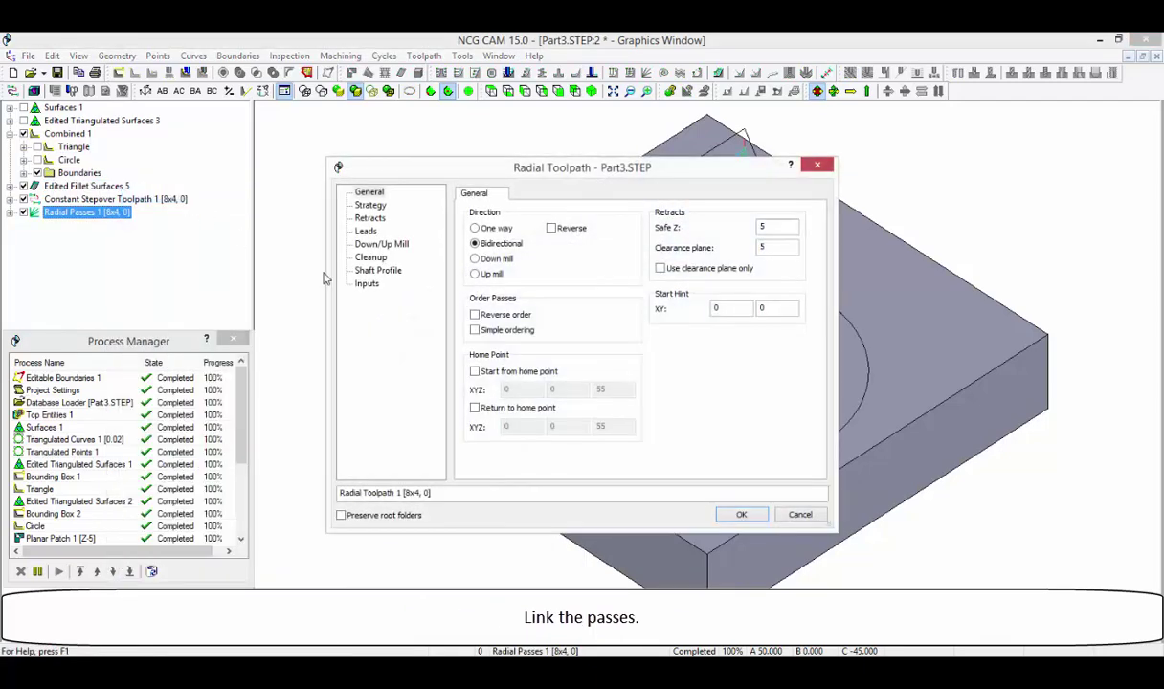
pyautogui.click(728, 516)
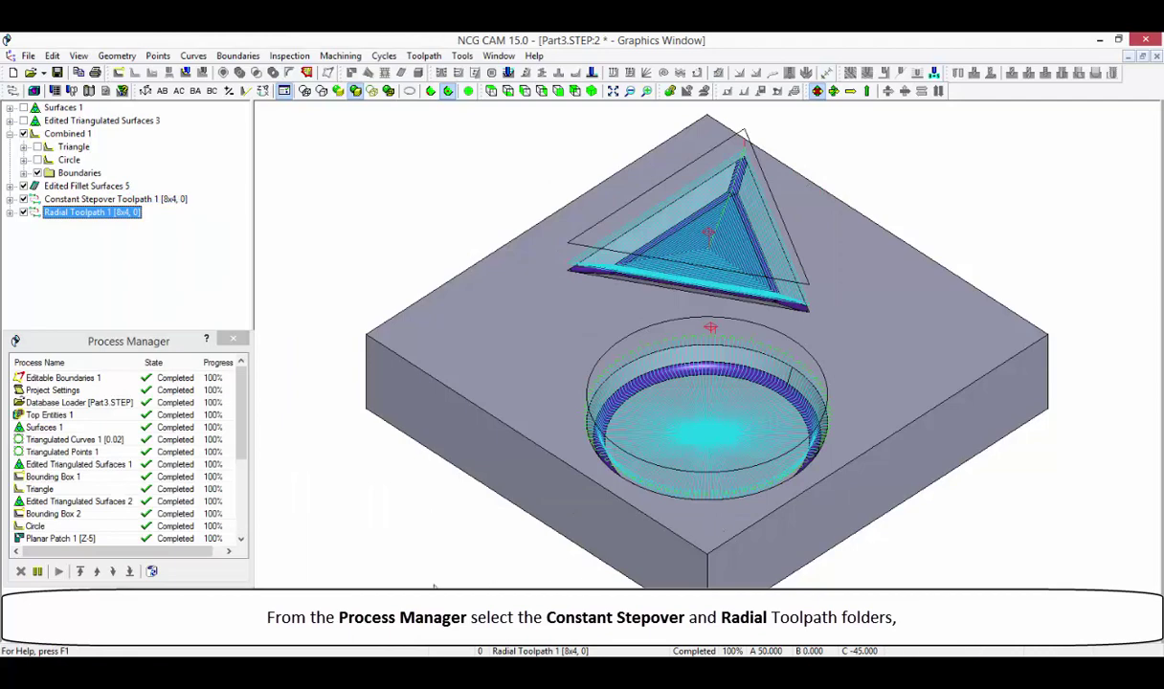
# - Save the constant stepover and radial toolpath processes as macro Part3.mco with no dialogs, Use input geometry, Boundary independent, and no project settings prompt
pyautogui.scroll(-4, 226, 450)
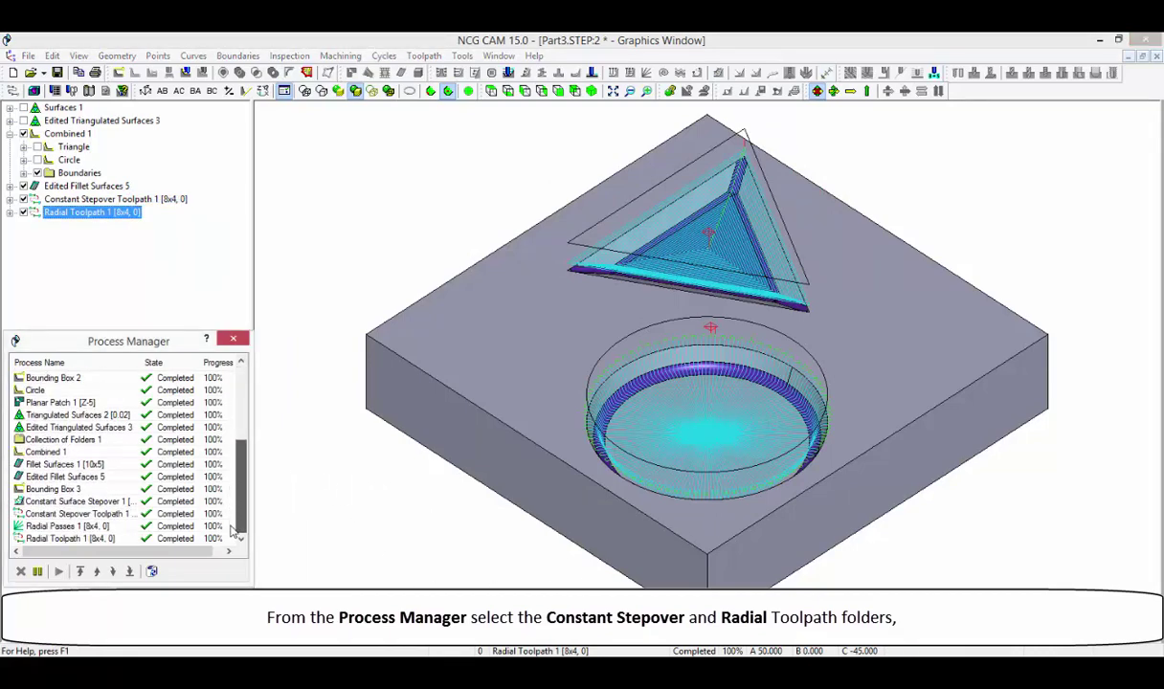
pyautogui.click(107, 515)
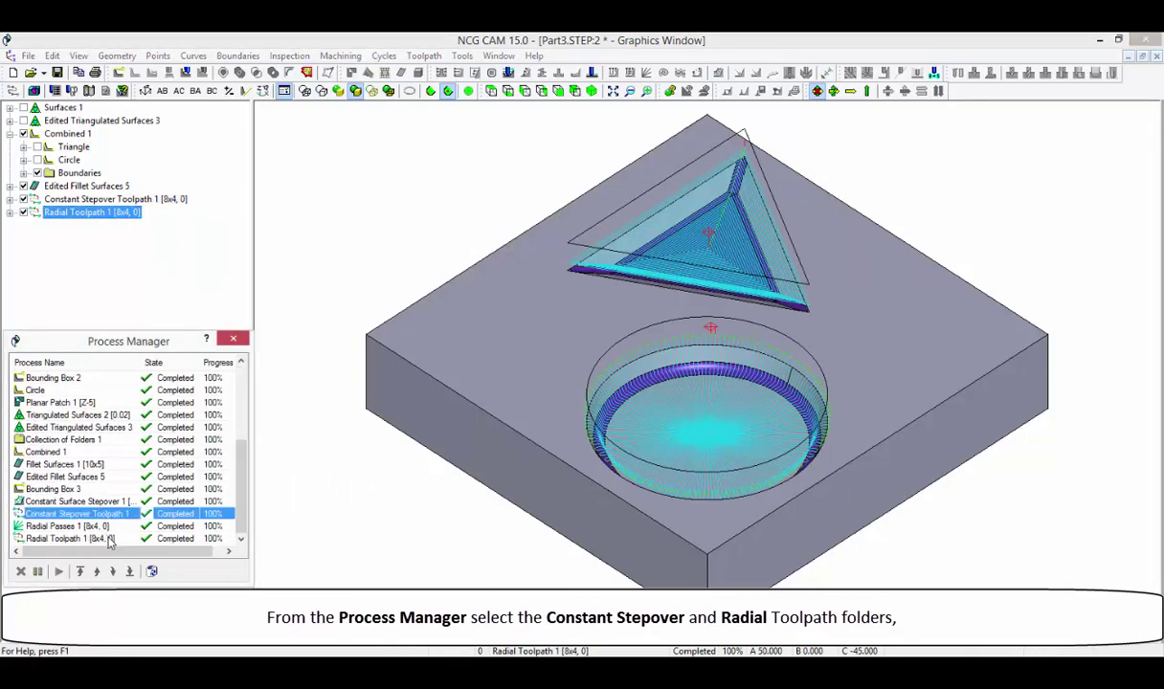
pyautogui.keyDown('ctrl'); pyautogui.click(109, 540); pyautogui.keyUp('ctrl')
pyautogui.rightClick(110, 541)
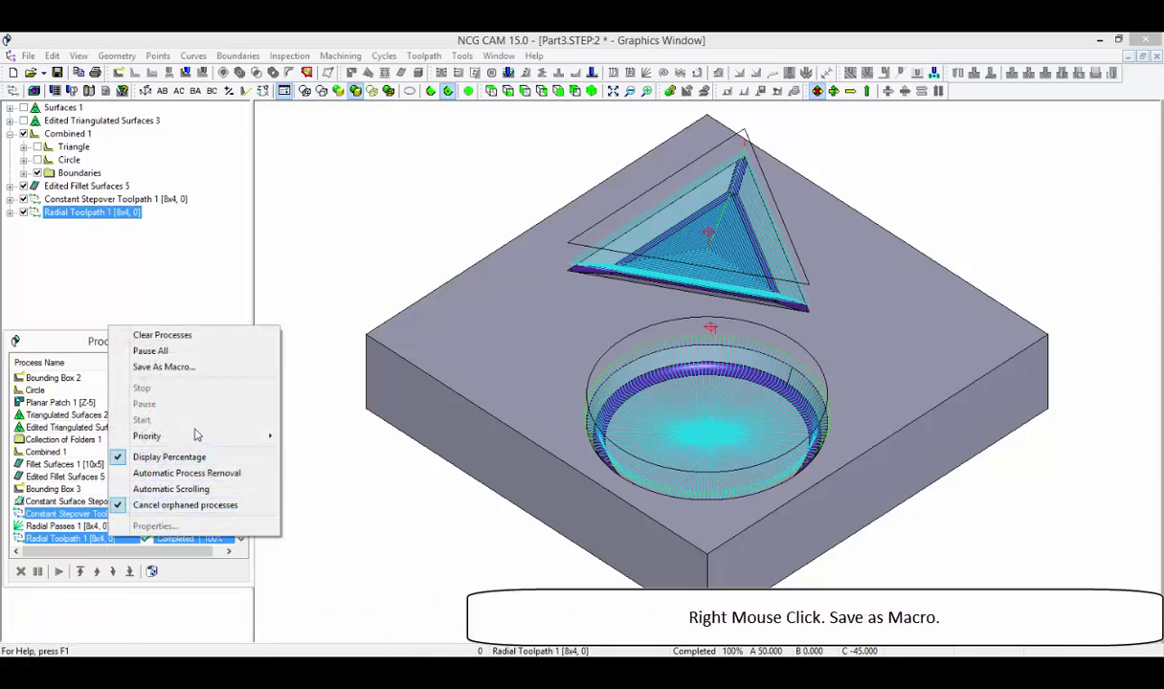
pyautogui.click(241, 368)
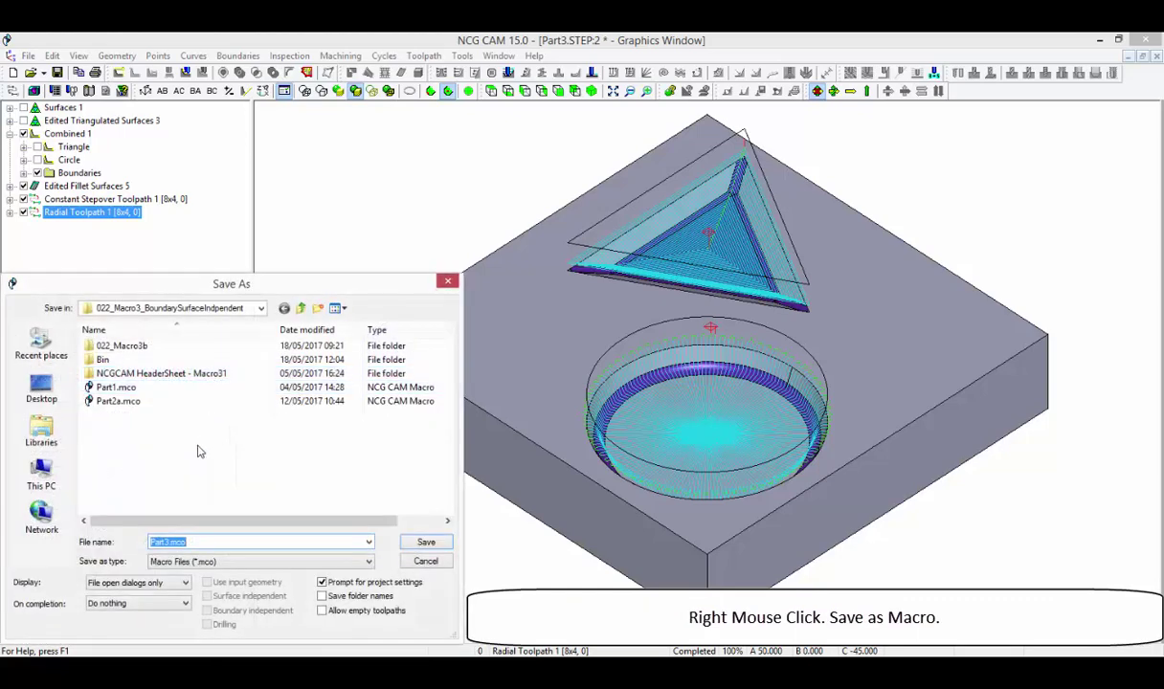
pyautogui.click(185, 582)
pyautogui.click(178, 596)
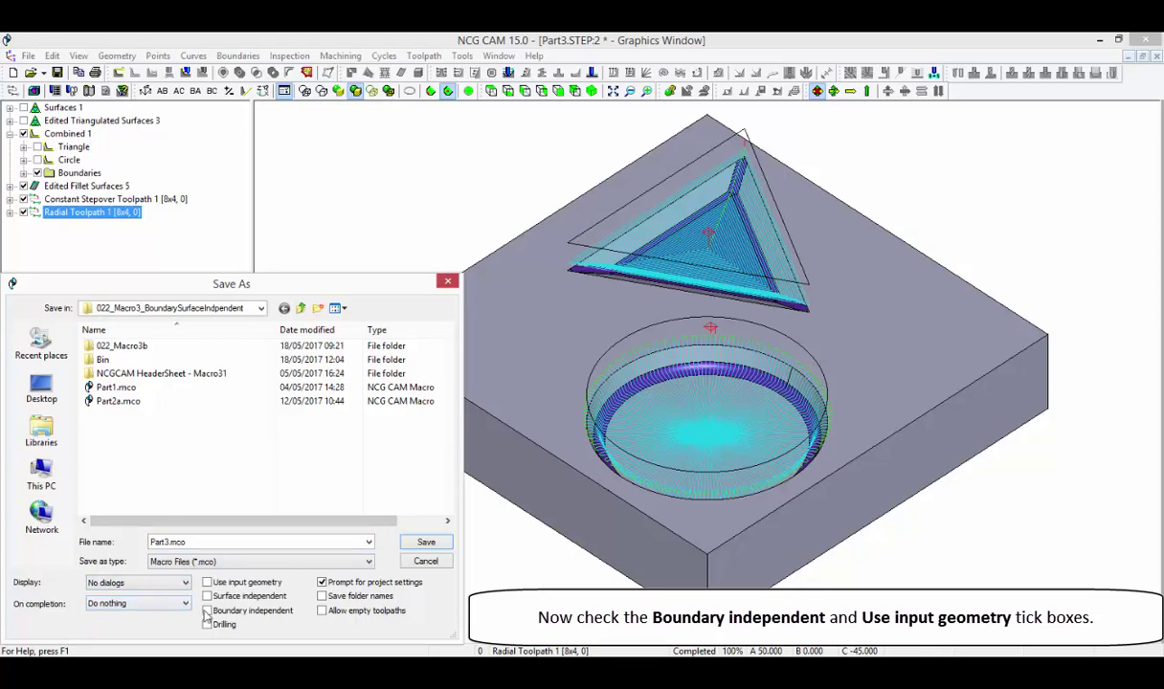
pyautogui.click(207, 611)
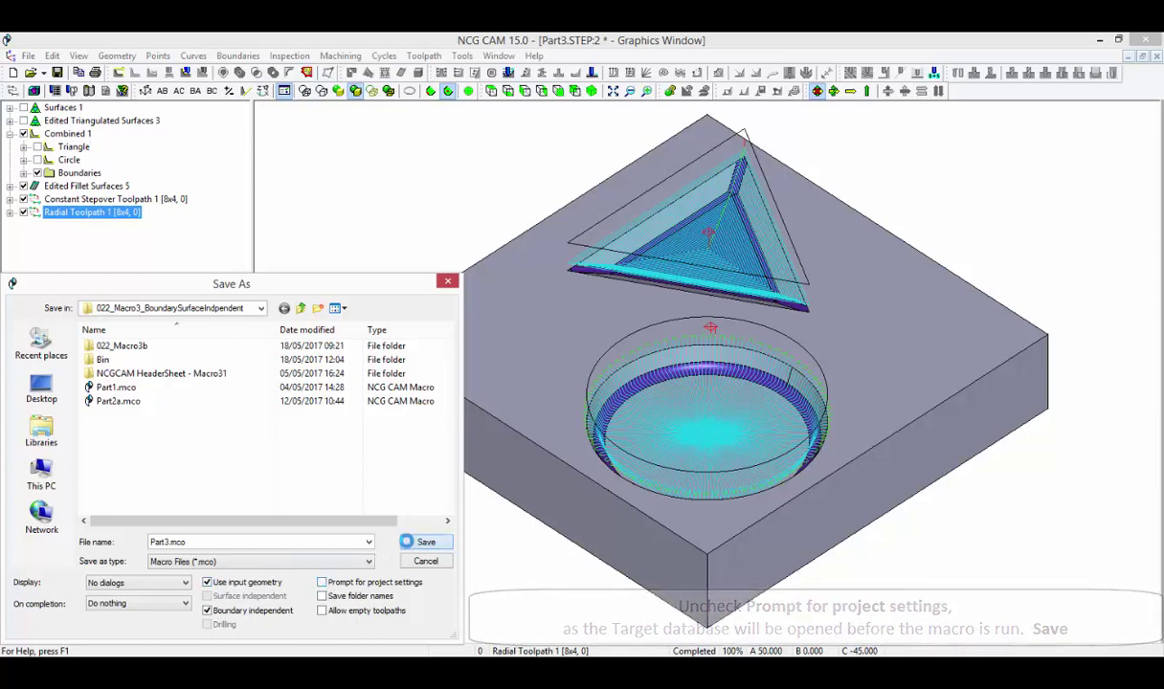
pyautogui.click(424, 542)
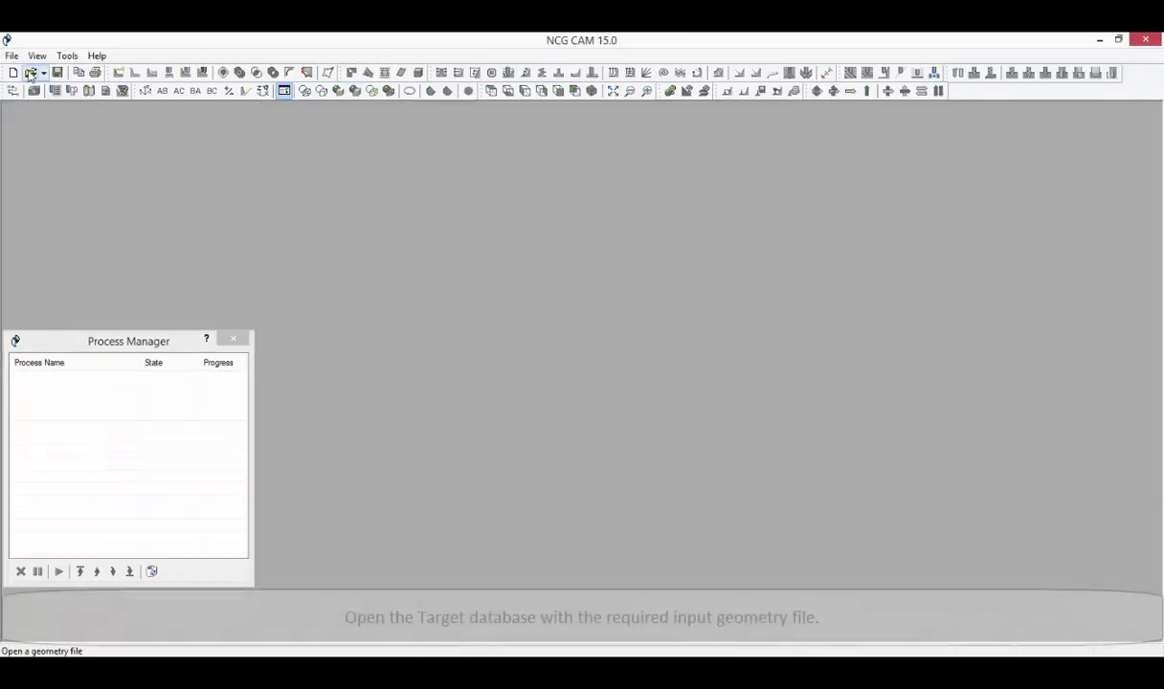
# - Open the target geometry file Part2.STEP with the default project settings
pyautogui.click(30, 73)
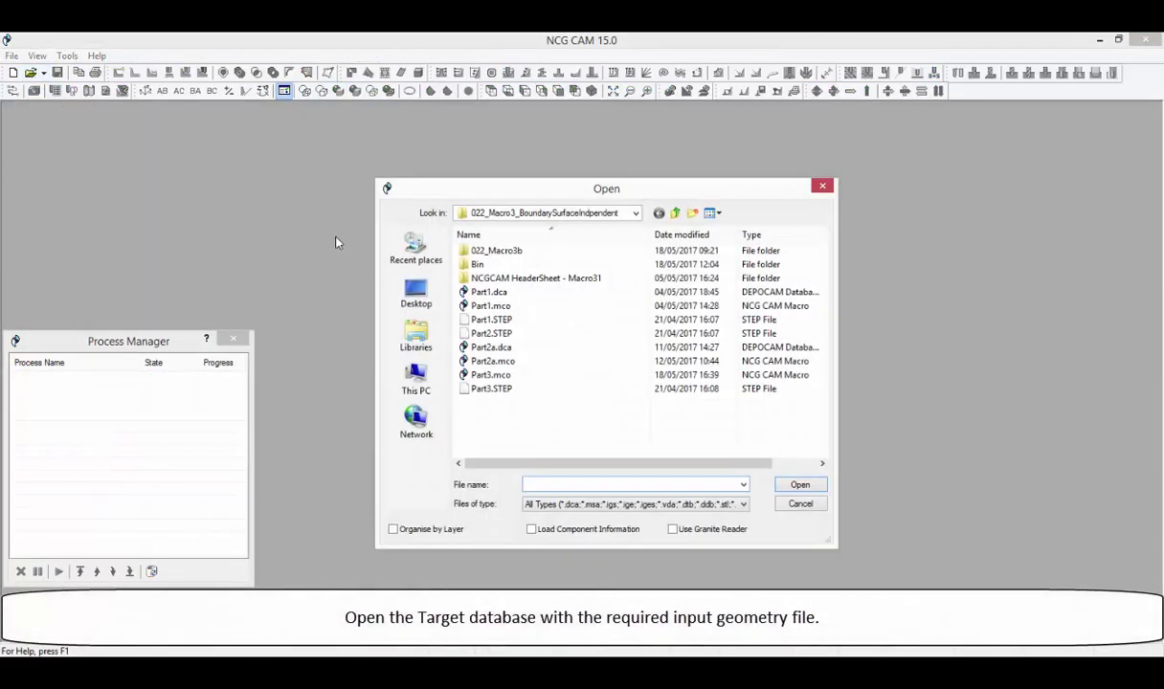
pyautogui.click(491, 333)
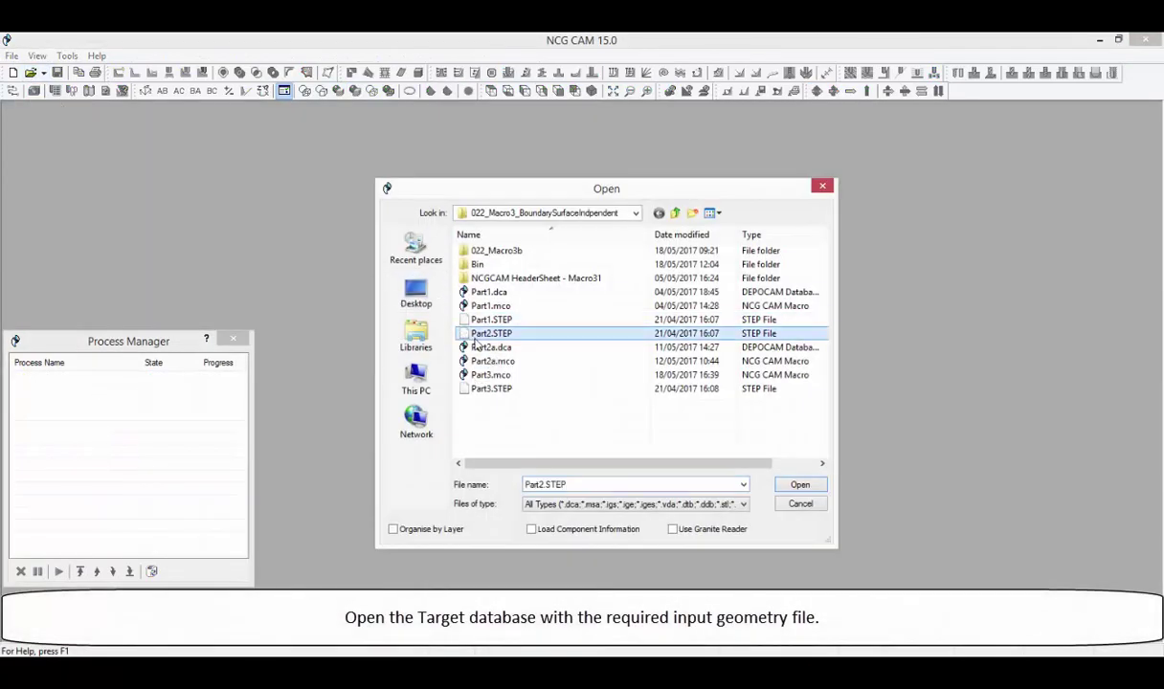
pyautogui.click(787, 485)
pyautogui.click(967, 537)
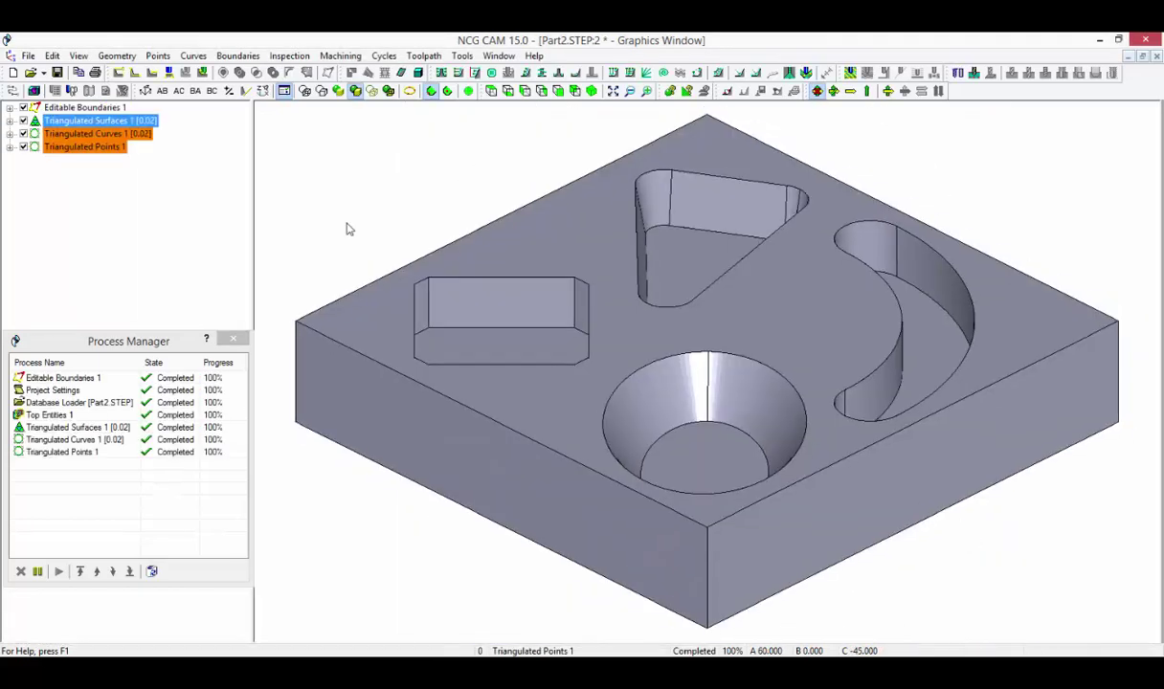
# - Delete the Editable Boundaries 1, Triangulated Curves 1 [0.02] and Triangulated Points 1 folders from Part2
pyautogui.click(84, 107)
pyautogui.keyDown('ctrl'); pyautogui.click(71, 133); pyautogui.keyUp('ctrl')
pyautogui.keyDown('ctrl'); pyautogui.click(72, 146); pyautogui.keyUp('ctrl')
pyautogui.rightClick(69, 146)
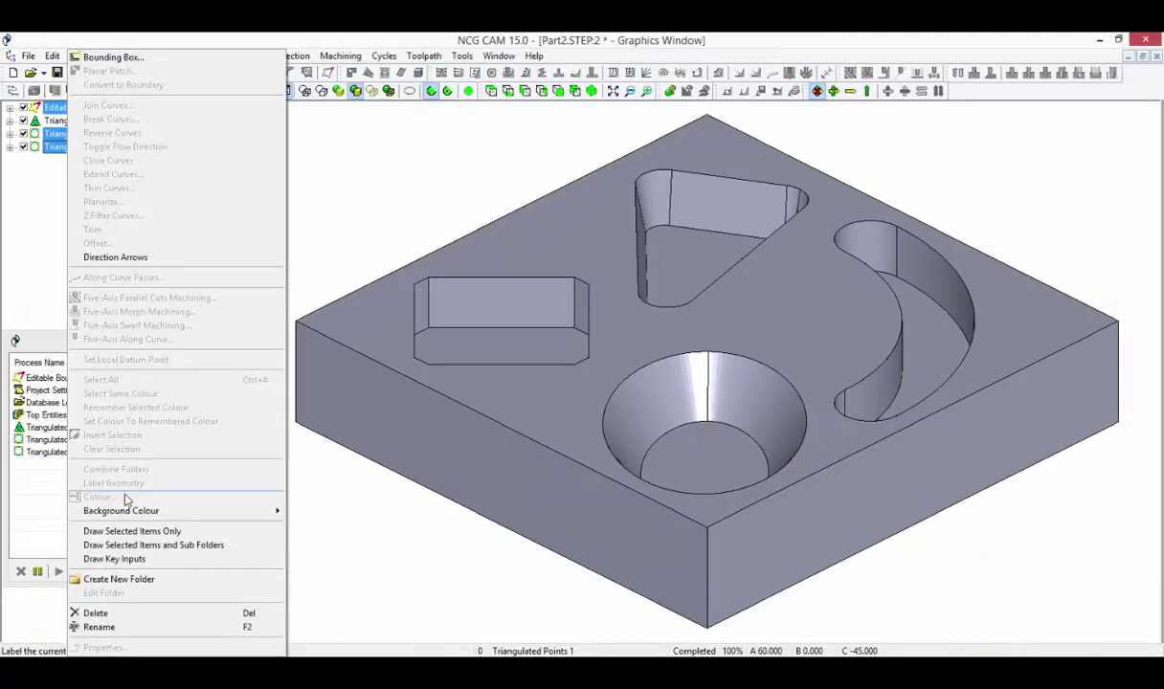
pyautogui.click(146, 613)
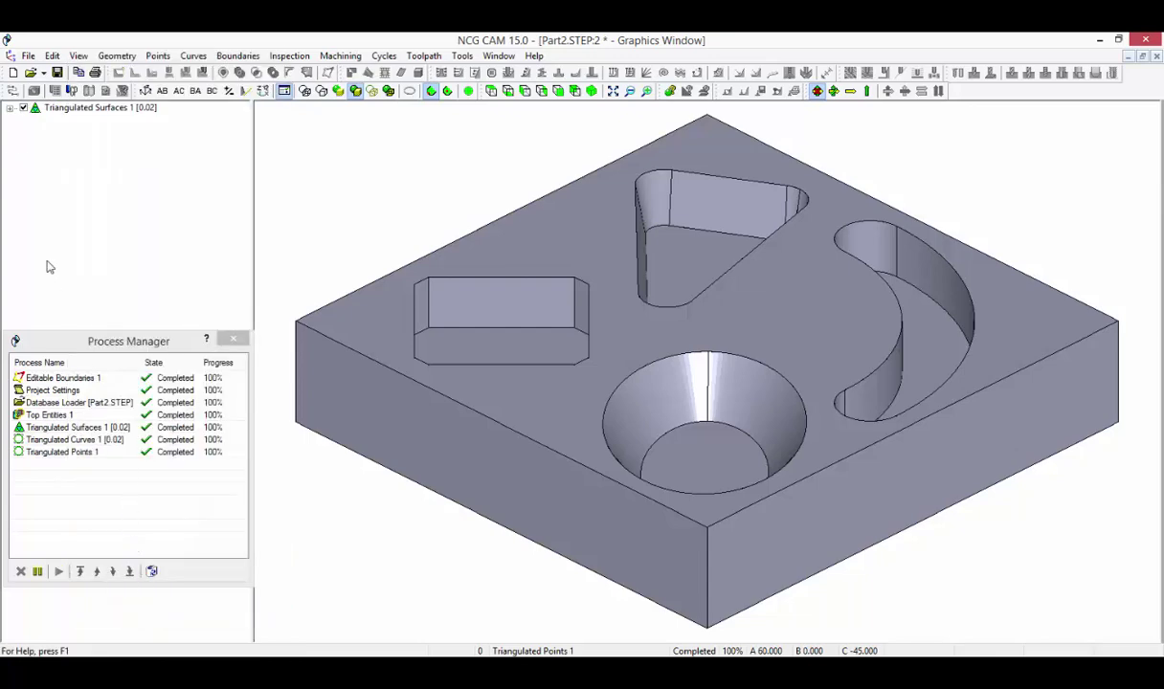
# - Translate the Triangulated Surfaces 1 folder to a new datum by X 100, Y 100, Z 0 and hide the original surfaces
pyautogui.click(58, 107)
pyautogui.click(51, 55)
pyautogui.click(185, 314)
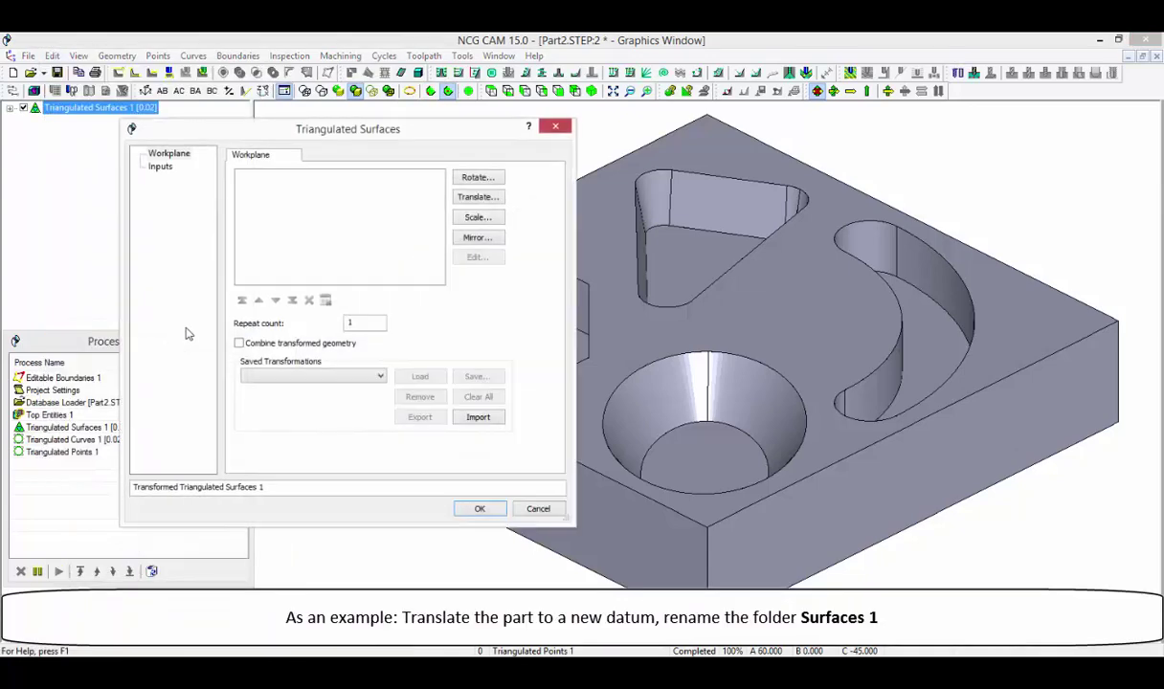
pyautogui.click(461, 197)
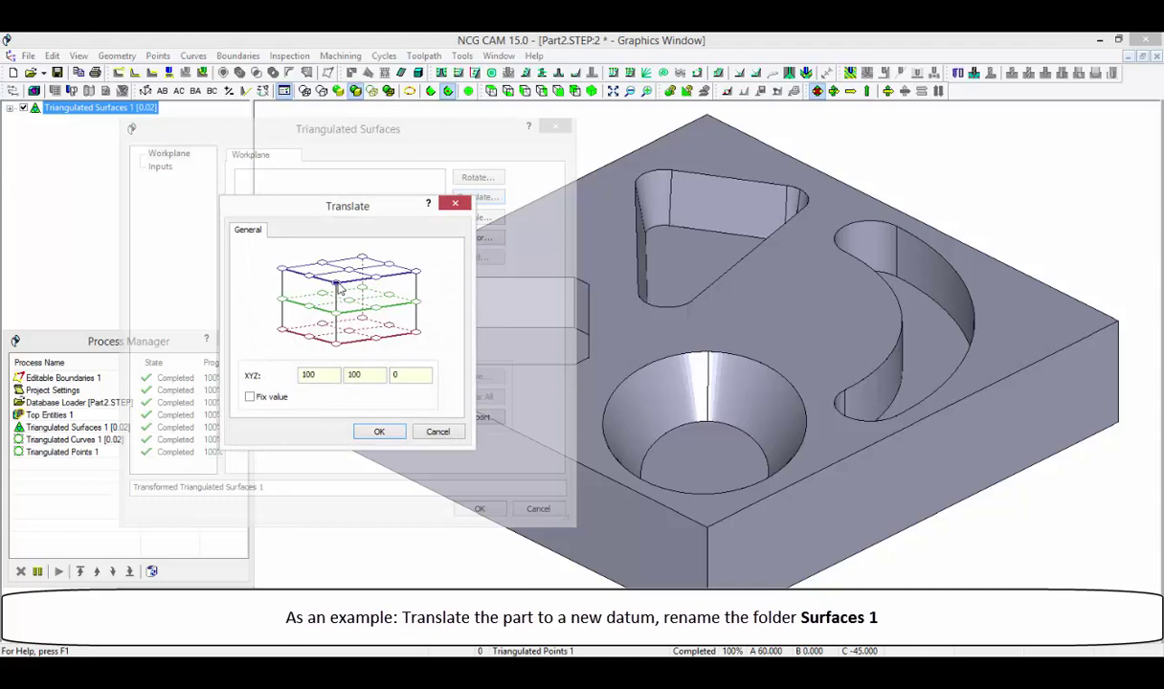
pyautogui.click(379, 432)
pyautogui.click(479, 508)
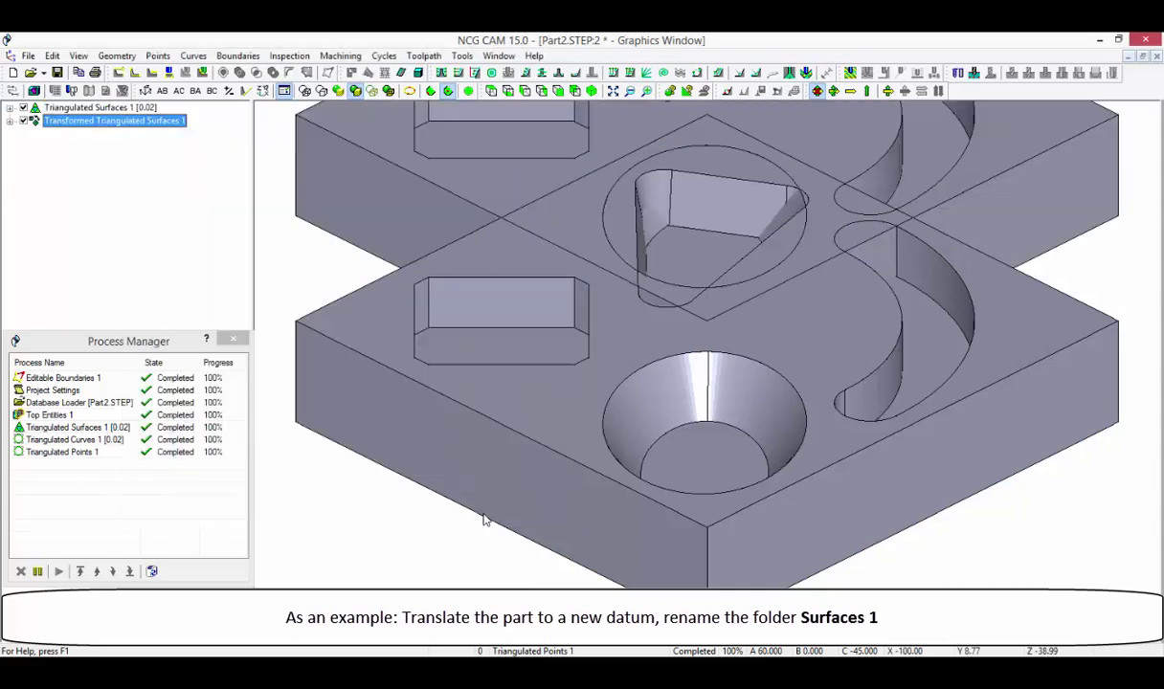
pyautogui.click(23, 109)
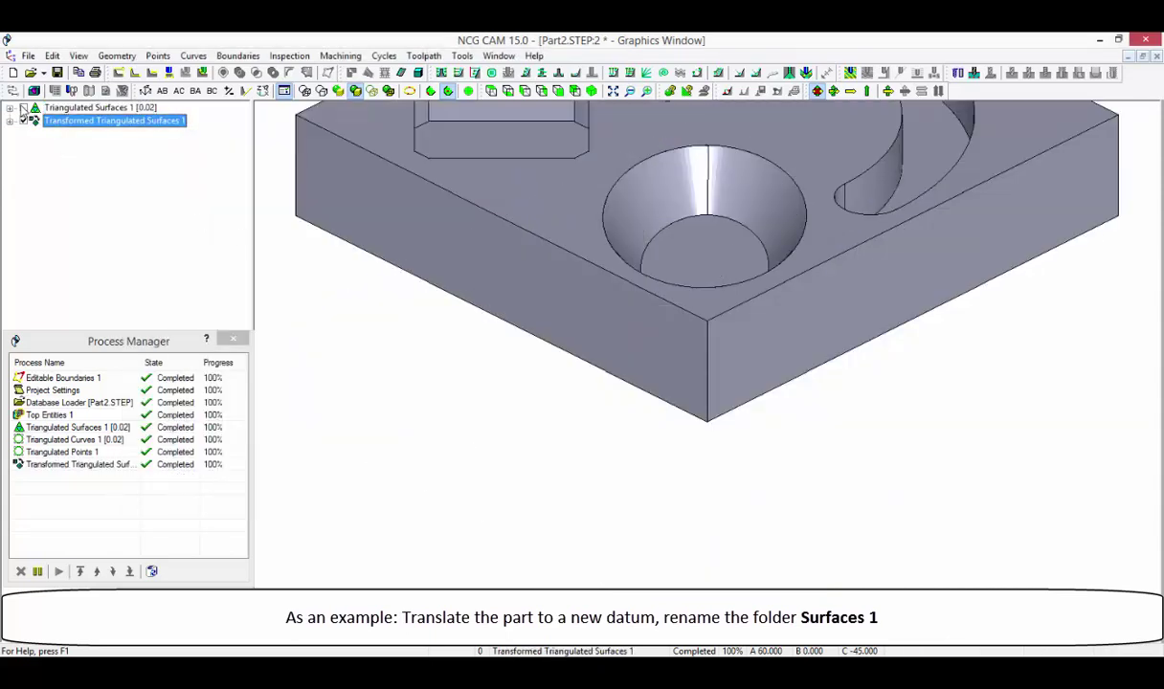
# - Rename the transformed triangulated surfaces folder as Surfaces 1
pyautogui.click(68, 122)
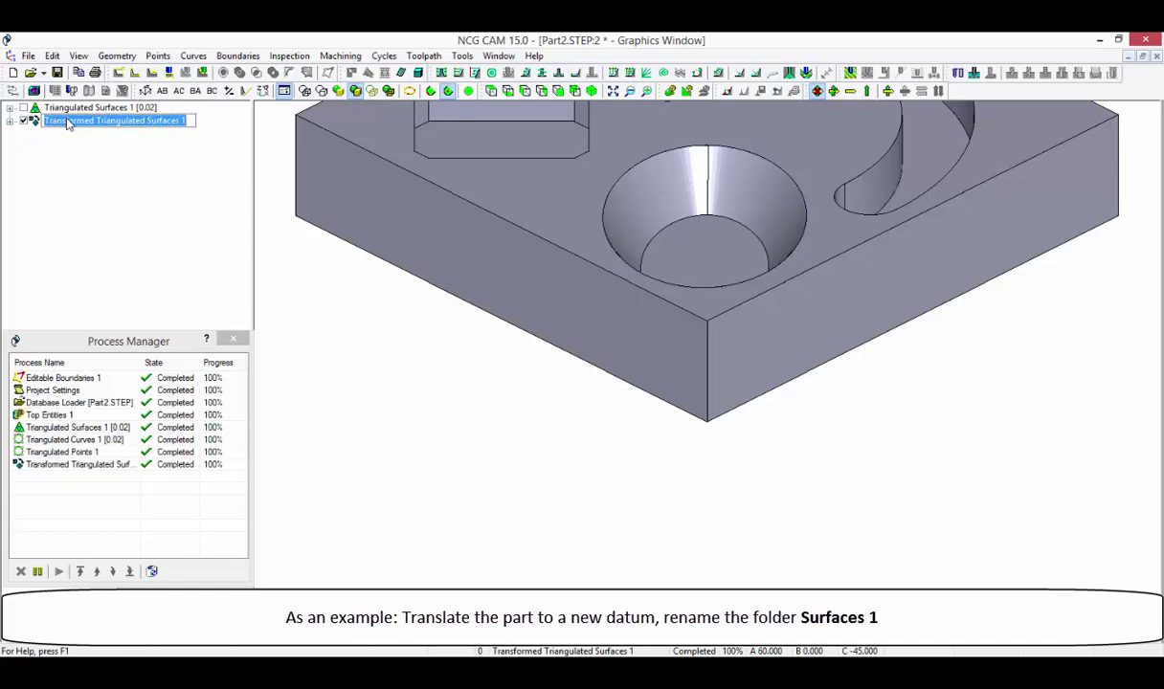
pyautogui.click(147, 119)
pyautogui.press('BackSpace')
pyautogui.press('BackSpace')
pyautogui.press('BackSpace')
pyautogui.press('BackSpace')
pyautogui.press('BackSpace')
pyautogui.press('BackSpace')
pyautogui.press('BackSpace')
pyautogui.press('BackSpace')
pyautogui.press('BackSpace')
pyautogui.press('BackSpace')
pyautogui.press('BackSpace')
pyautogui.press('BackSpace')
pyautogui.press('BackSpace')
pyautogui.press('BackSpace')
pyautogui.press('BackSpace')
pyautogui.press('BackSpace')
pyautogui.press('BackSpace')
pyautogui.press('BackSpace')
pyautogui.press('BackSpace')
pyautogui.press('BackSpace')
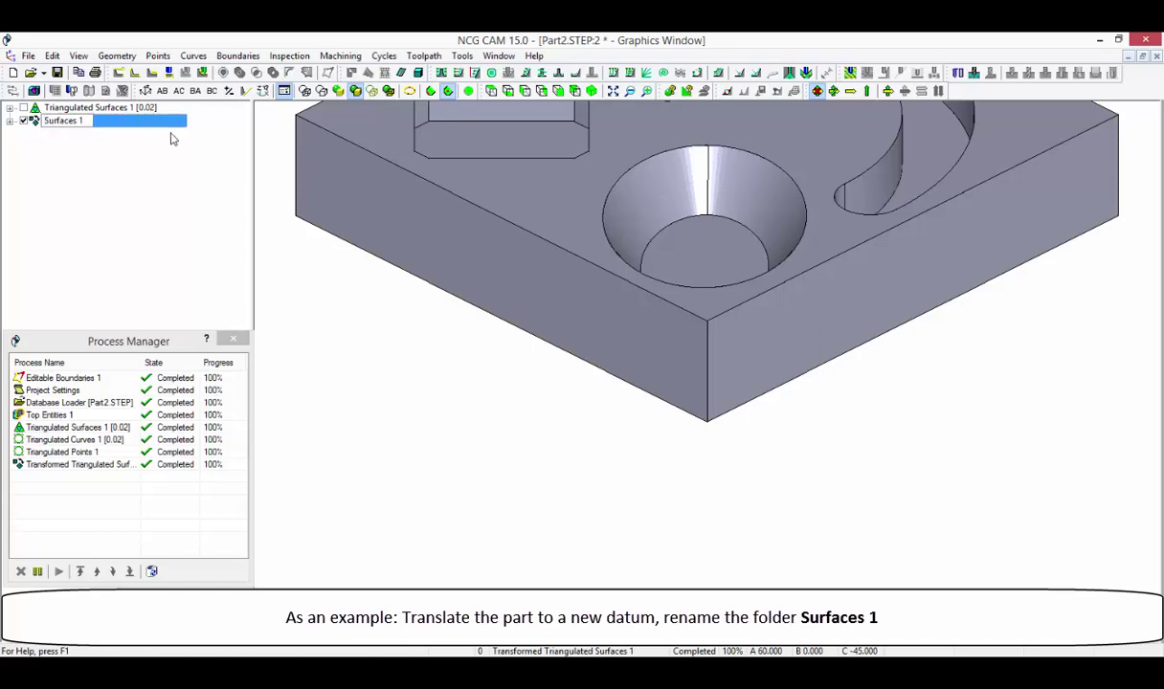
pyautogui.press('Return')
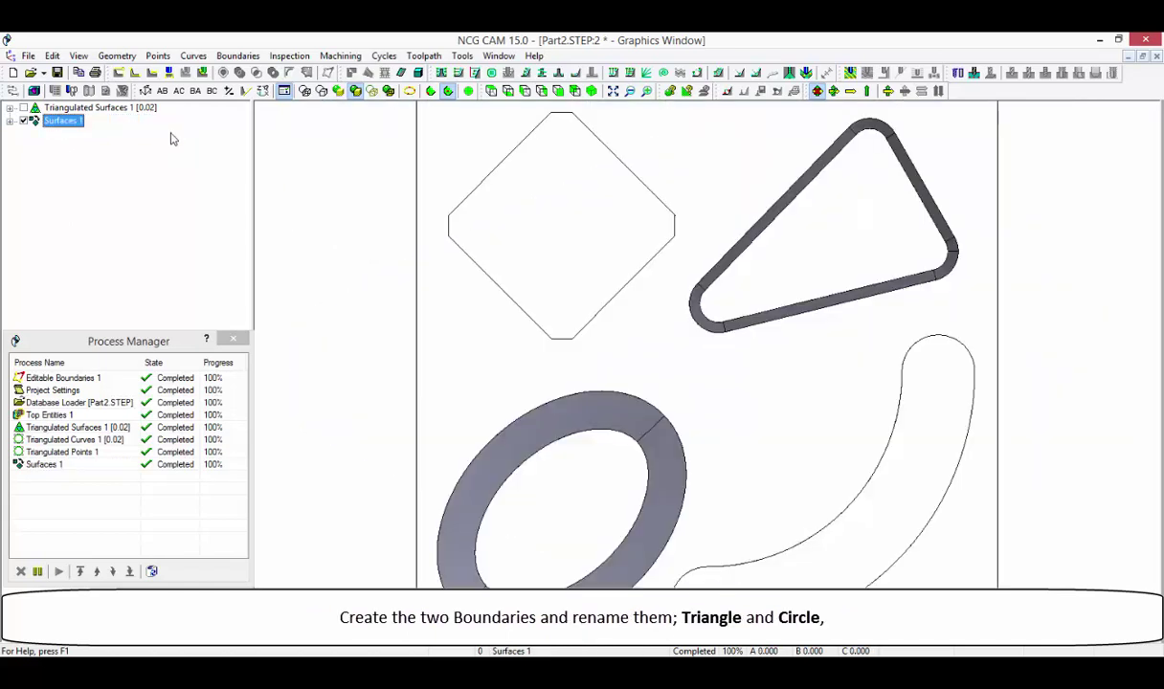
# - Create a silhouette boundary from the triangular pocket's surfaces and name it Triangle
pyautogui.moveTo(685, 119); pyautogui.dragTo(958, 327)
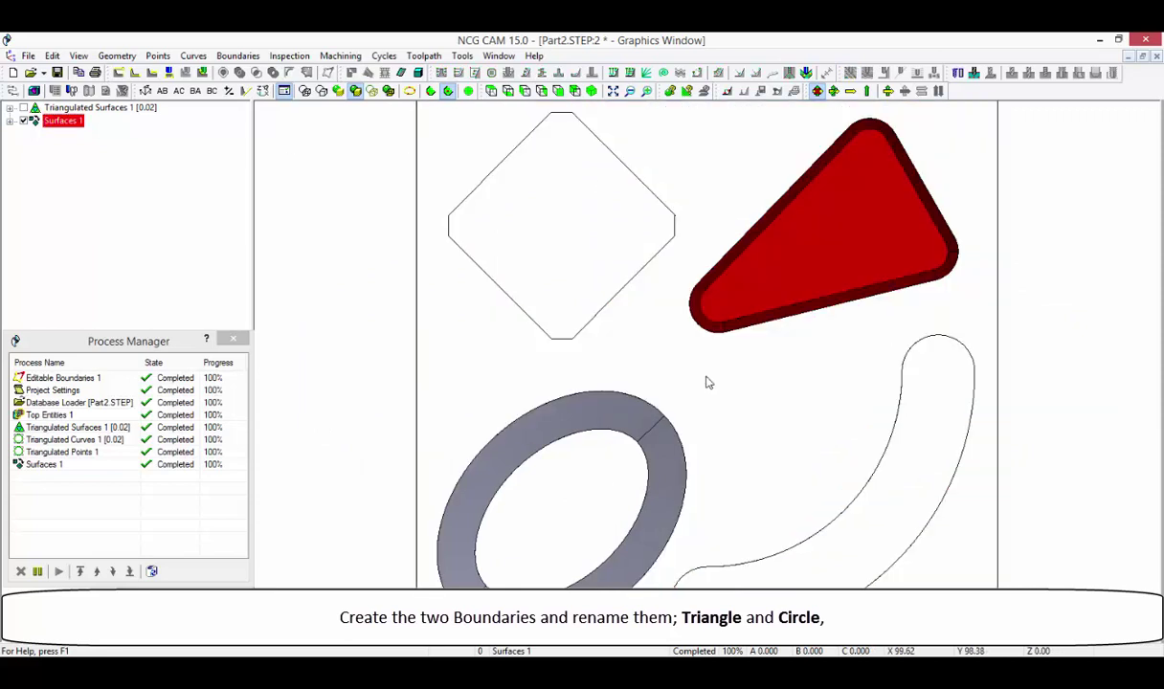
pyautogui.click(136, 74)
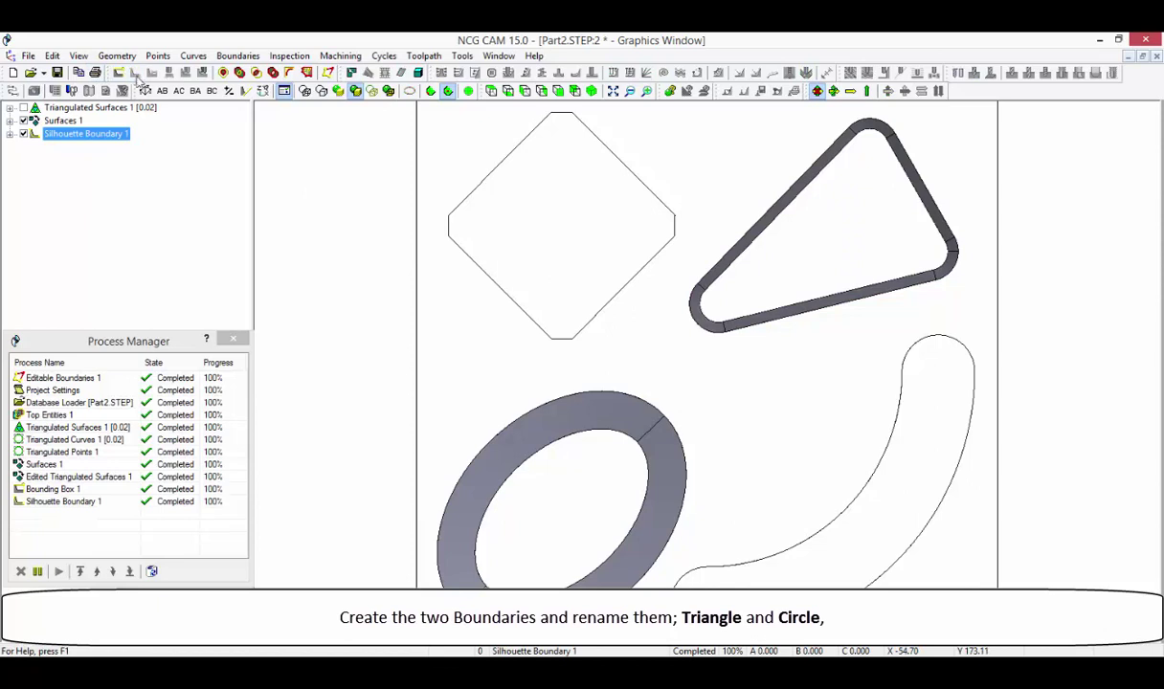
pyautogui.press('F2')
pyautogui.write('Triangle')
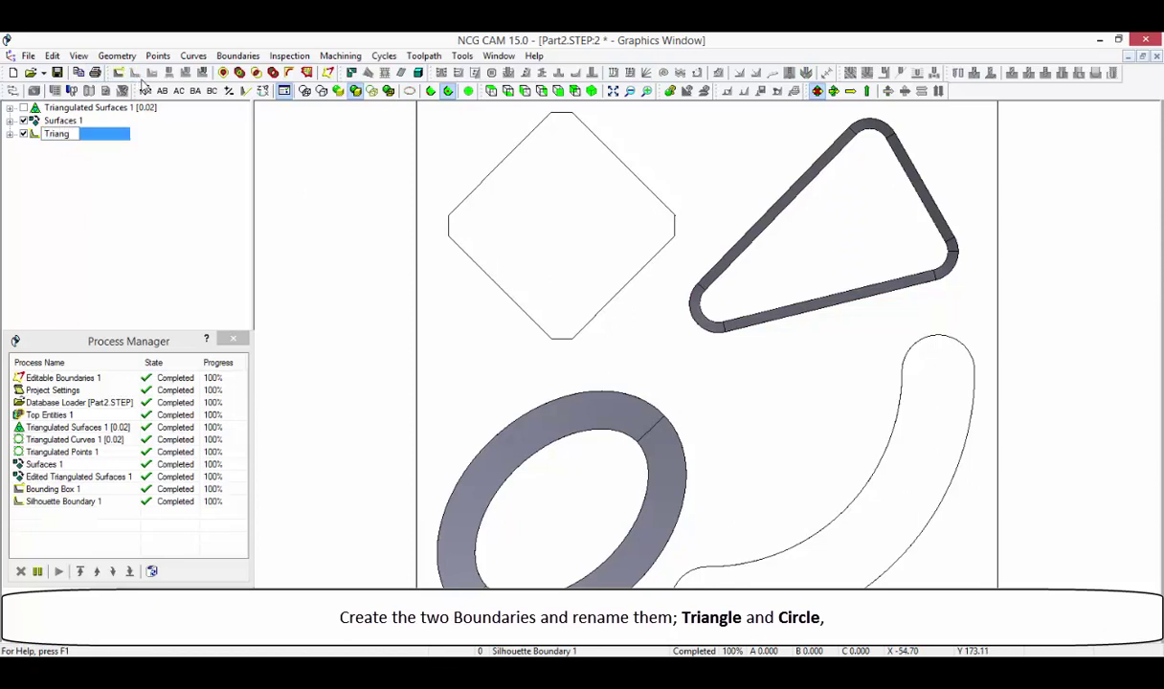
pyautogui.press('Return')
# - Create a silhouette boundary from the round conical pocket's surfaces in Surfaces 1 and name it Circle
pyautogui.keyDown('ctrl'); pyautogui.click(64, 121); pyautogui.keyUp('ctrl')
pyautogui.click(65, 124)
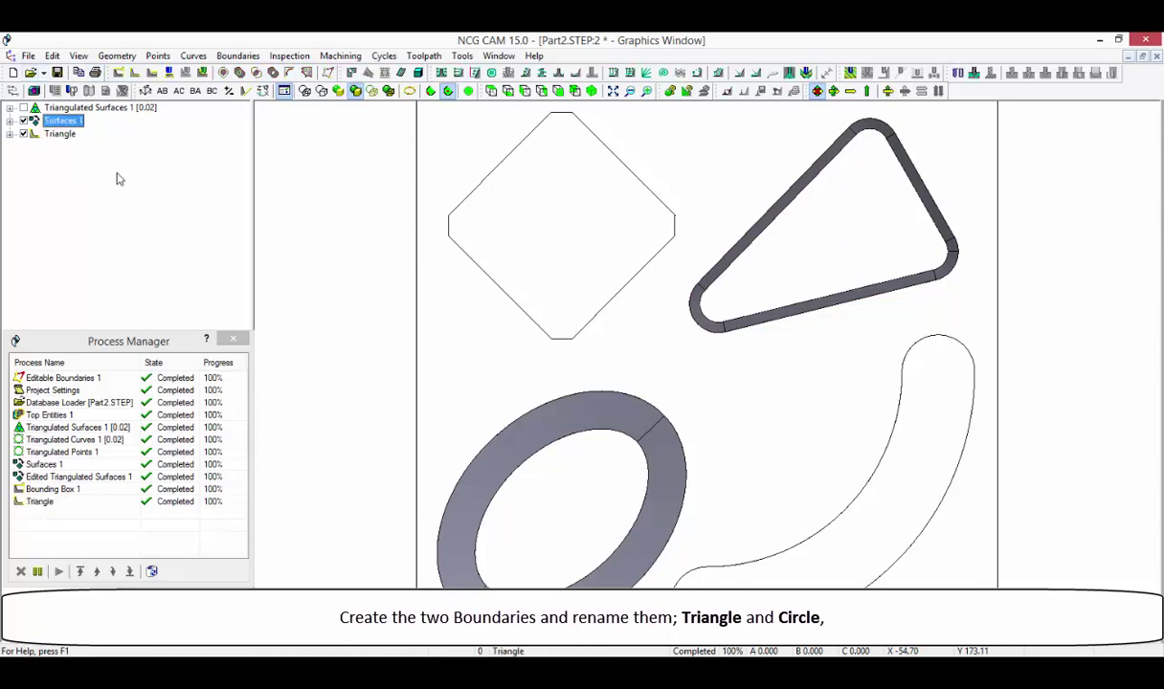
pyautogui.click(546, 486)
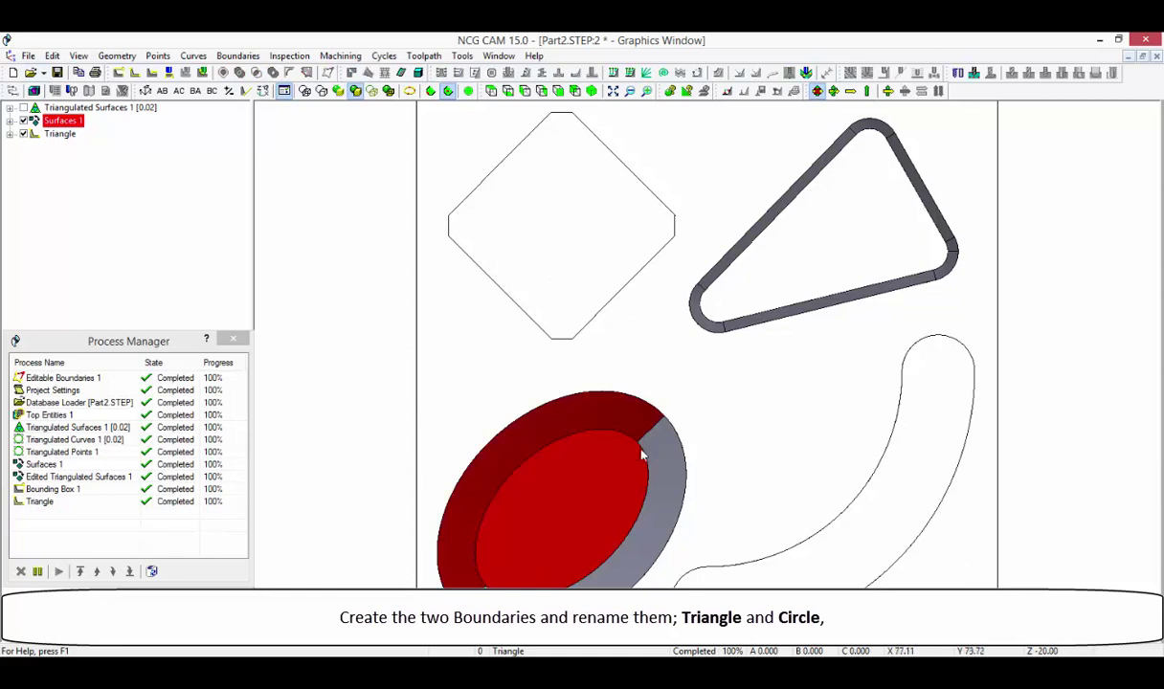
pyautogui.click(139, 73)
pyautogui.press('F2')
pyautogui.write('Circ')
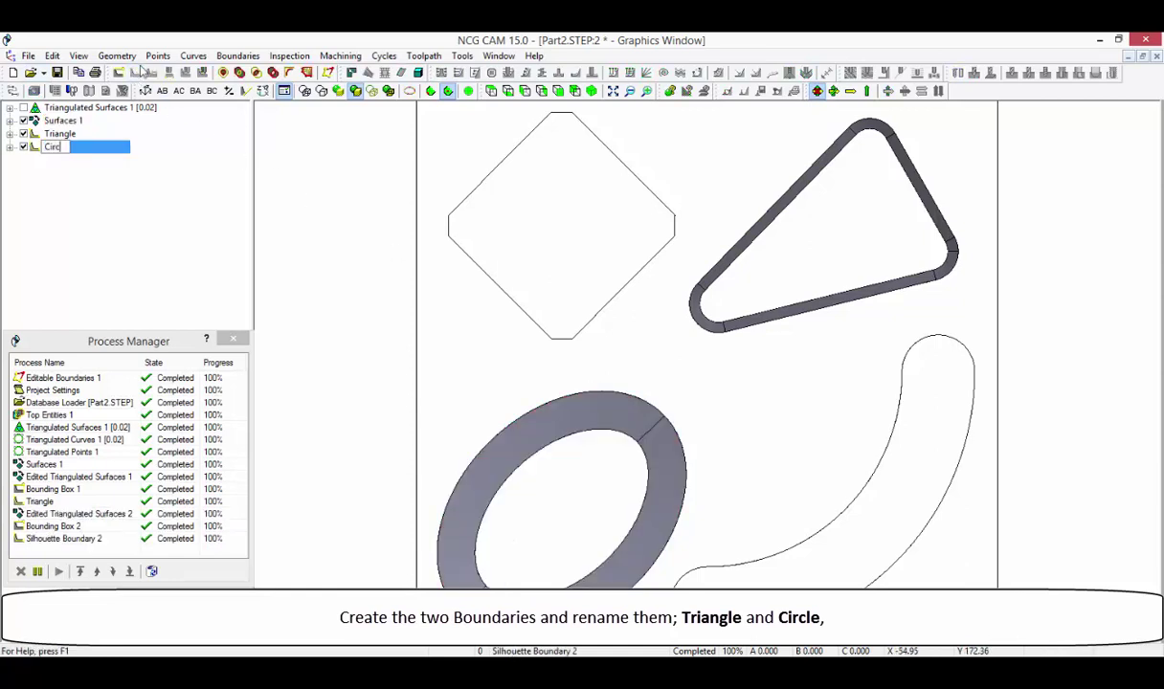
pyautogui.write('le')
pyautogui.press('Return')
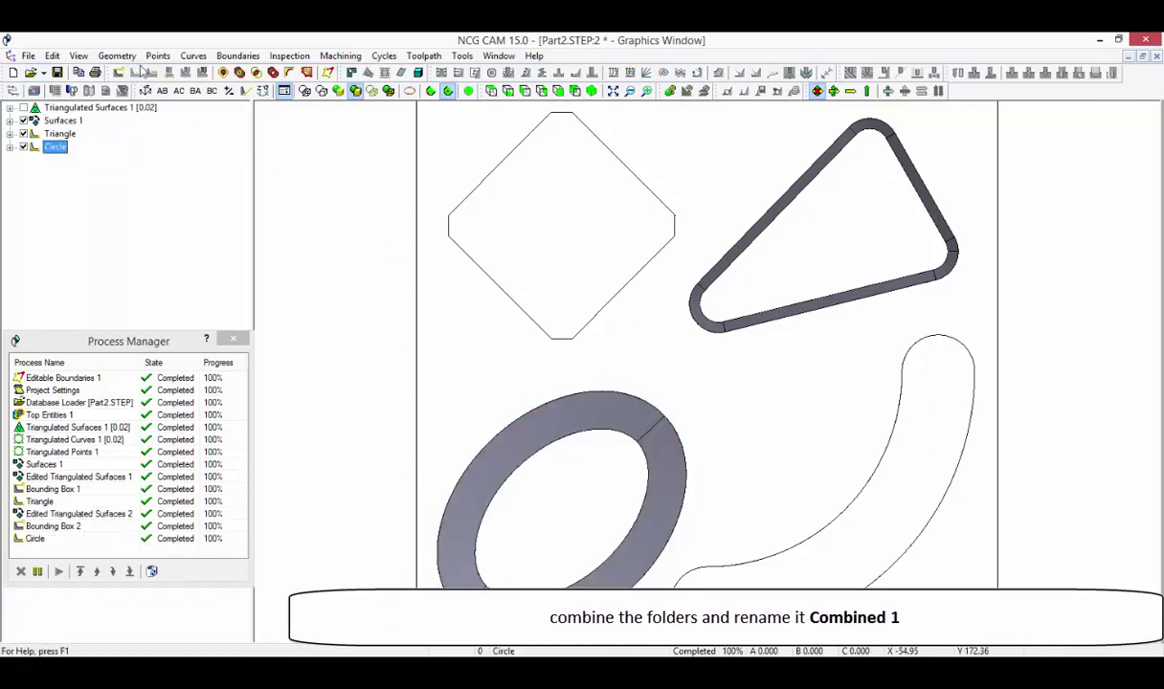
# - Combine the Triangle and Circle boundary folders into a single folder named Combined 1
pyautogui.click(60, 136)
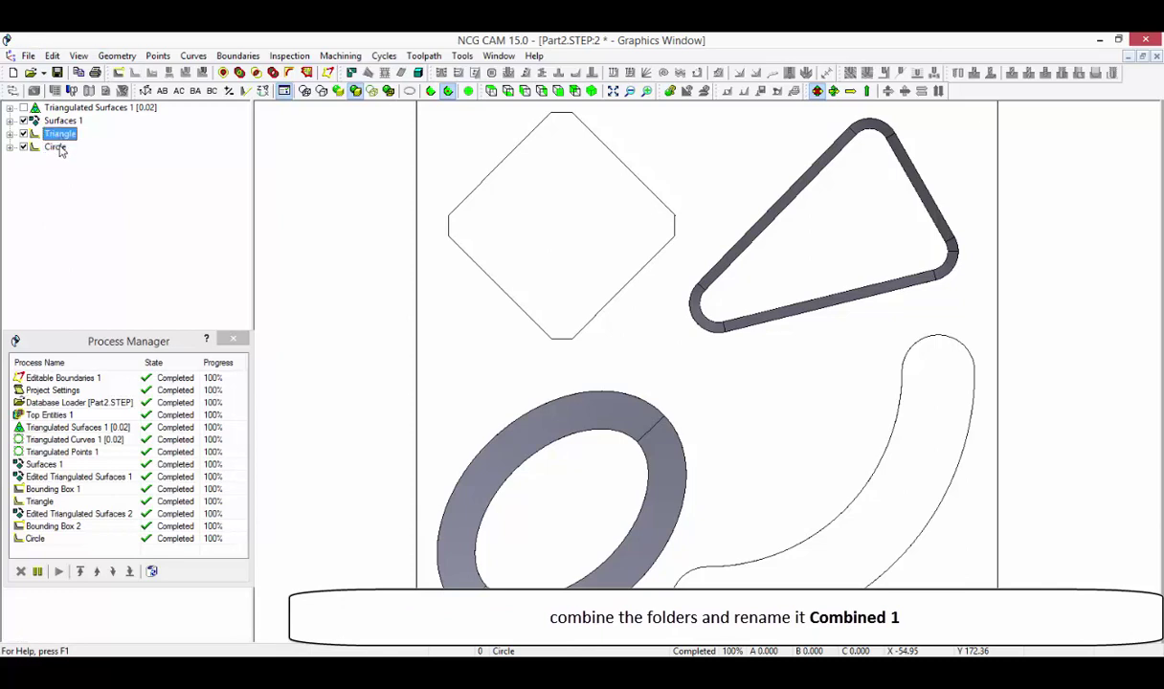
pyautogui.keyDown('ctrl'); pyautogui.click(57, 147); pyautogui.keyUp('ctrl')
pyautogui.rightClick(57, 147)
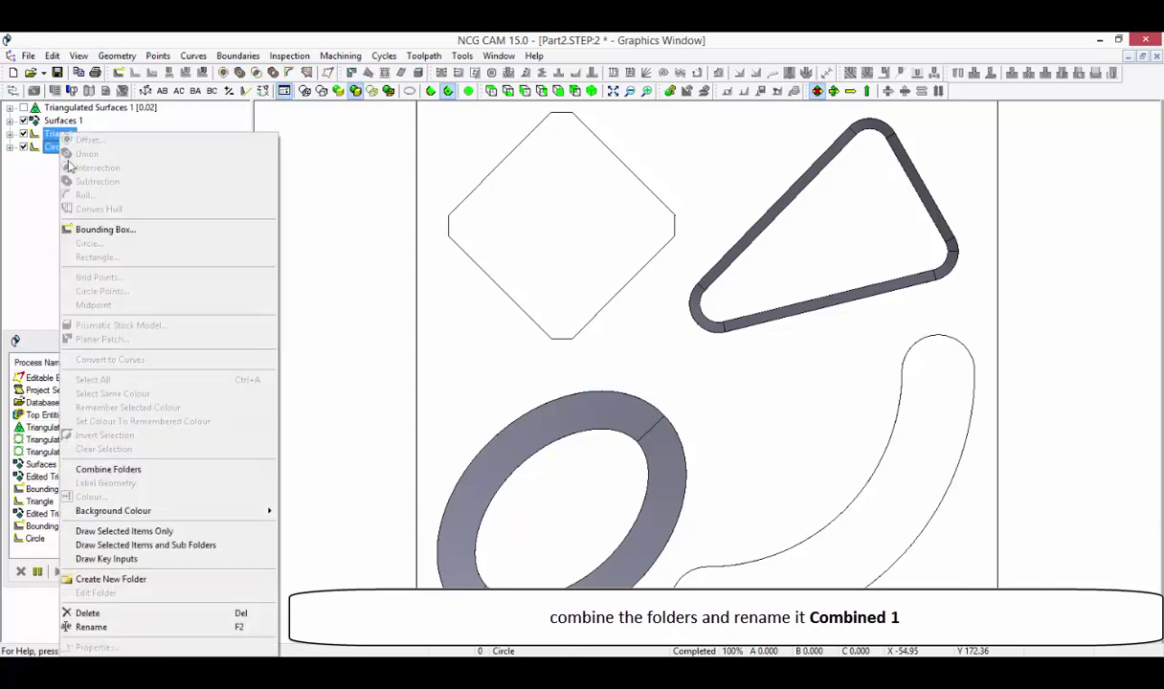
pyautogui.click(162, 471)
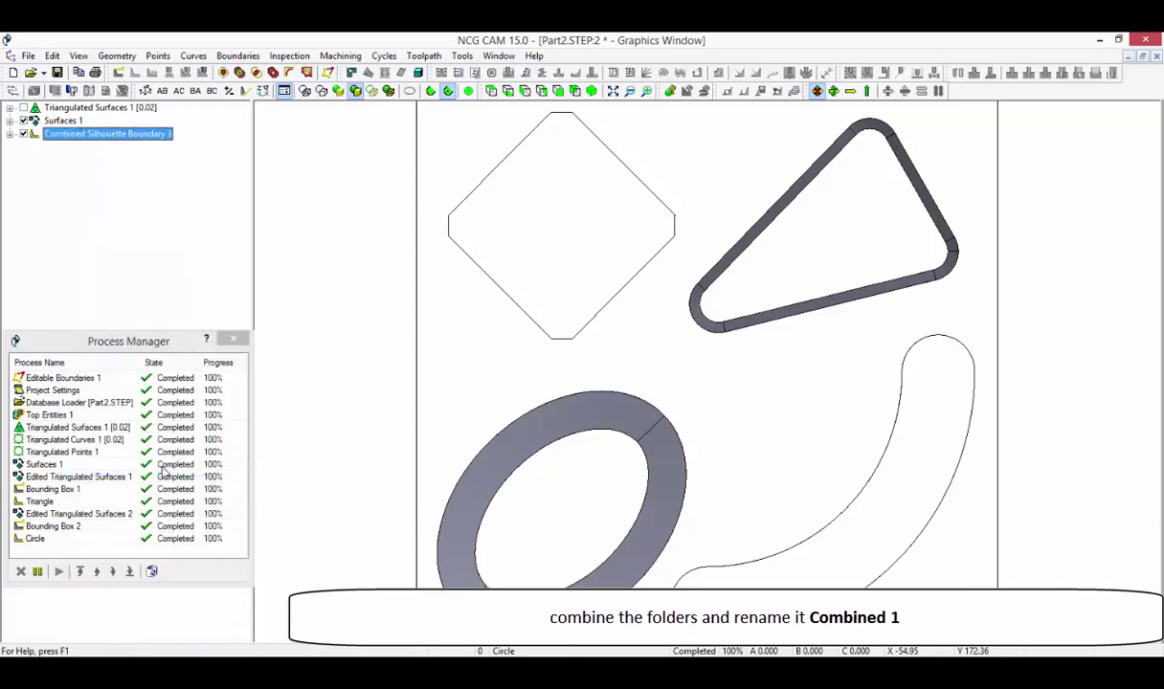
pyautogui.click(170, 139)
pyautogui.hotkey('shift', 'Left')
pyautogui.hotkey('shift', 'Left')
pyautogui.hotkey('shift', 'Left')
pyautogui.hotkey('shift', 'Left')
pyautogui.hotkey('shift', 'Left')
pyautogui.hotkey('shift', 'Left')
pyautogui.hotkey('shift', 'Left')
pyautogui.hotkey('shift', 'Left')
pyautogui.hotkey('shift', 'Left')
pyautogui.hotkey('shift', 'Left')
pyautogui.hotkey('shift', 'Left')
pyautogui.hotkey('shift', 'Left')
pyautogui.hotkey('shift', 'Left')
pyautogui.hotkey('shift', 'Left')
pyautogui.hotkey('shift', 'Left')
pyautogui.hotkey('shift', 'Left')
pyautogui.hotkey('shift', 'Left')
pyautogui.hotkey('shift', 'Left')
pyautogui.hotkey('shift', 'Left')
pyautogui.hotkey('shift', 'Left')
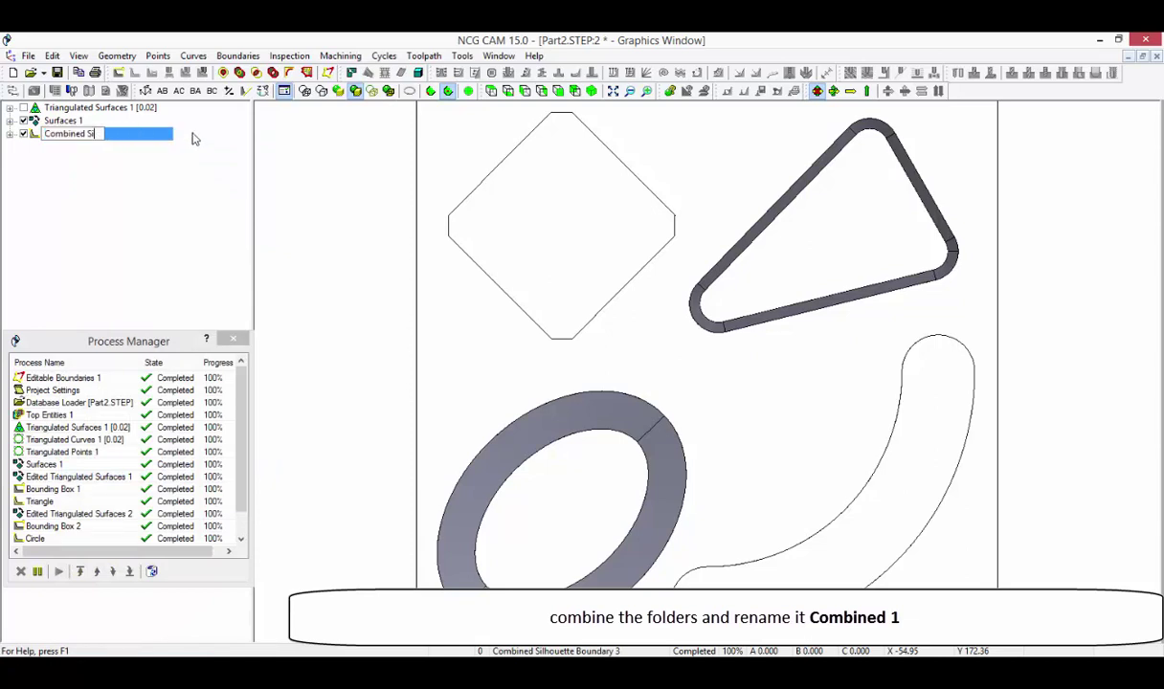
pyautogui.press('Return')
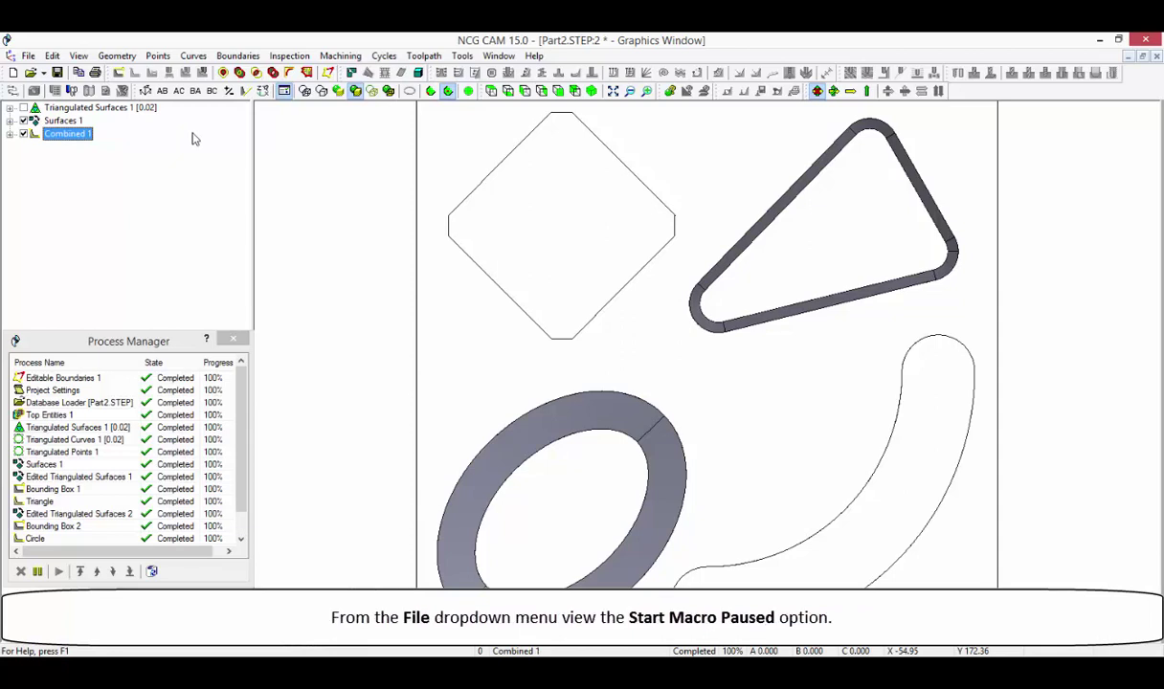
# - Set macros to start paused and clear the existing entries from the process list
pyautogui.click(30, 55)
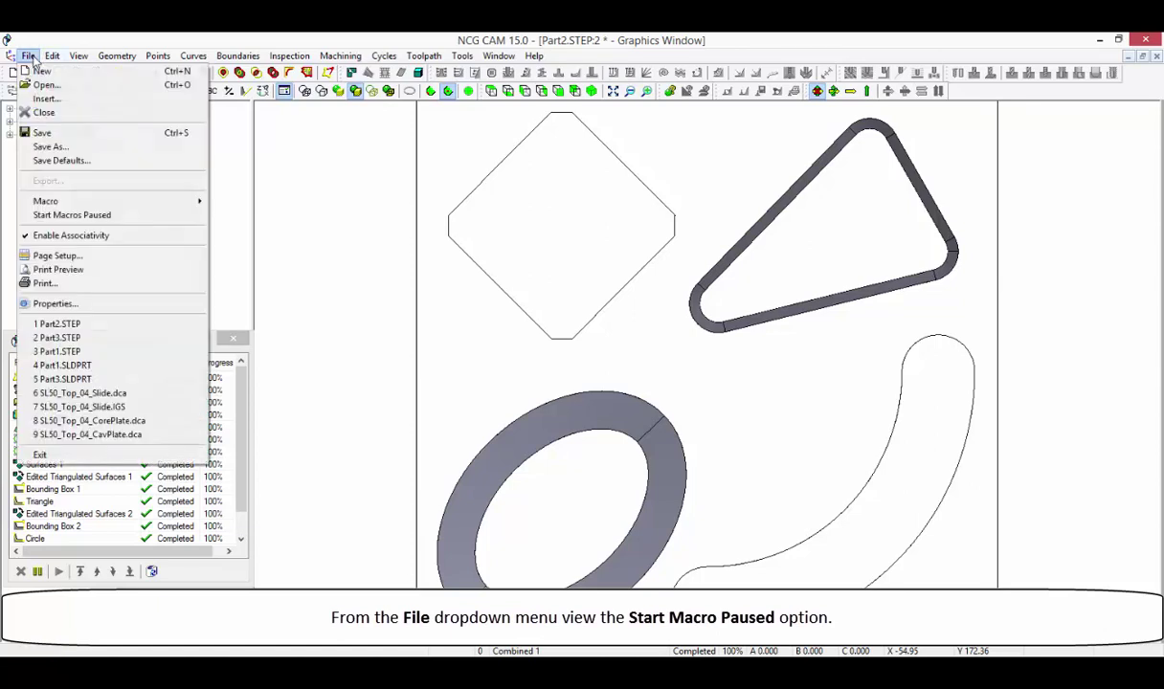
pyautogui.click(146, 218)
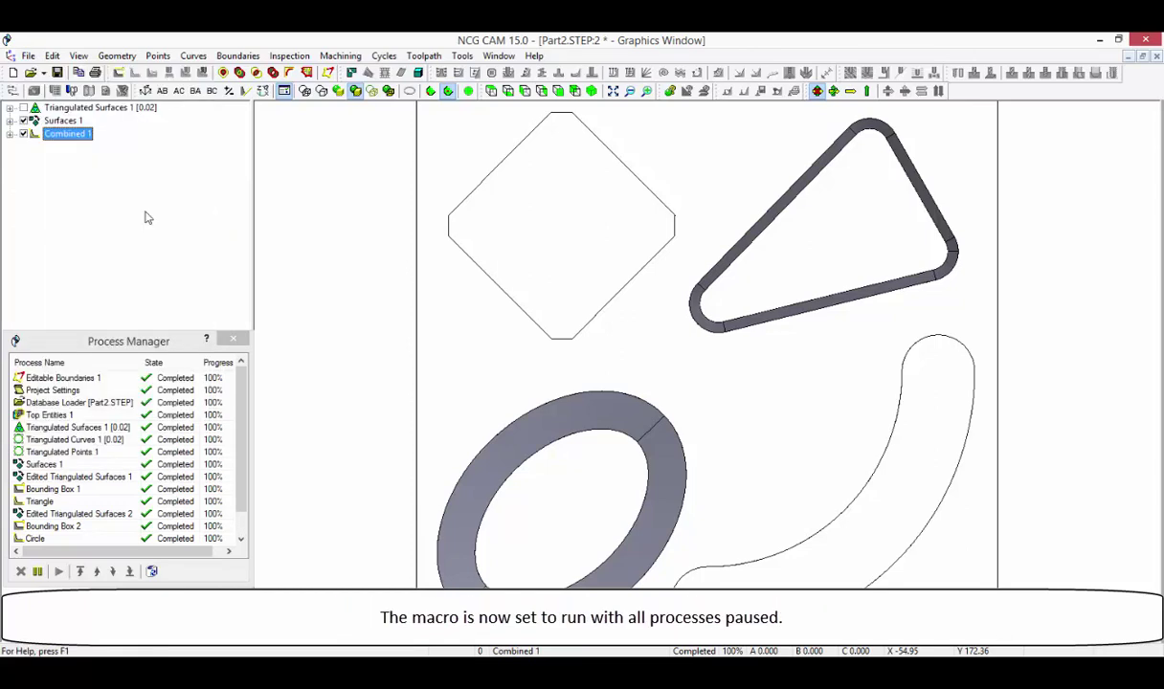
pyautogui.rightClick(185, 341)
pyautogui.click(230, 352)
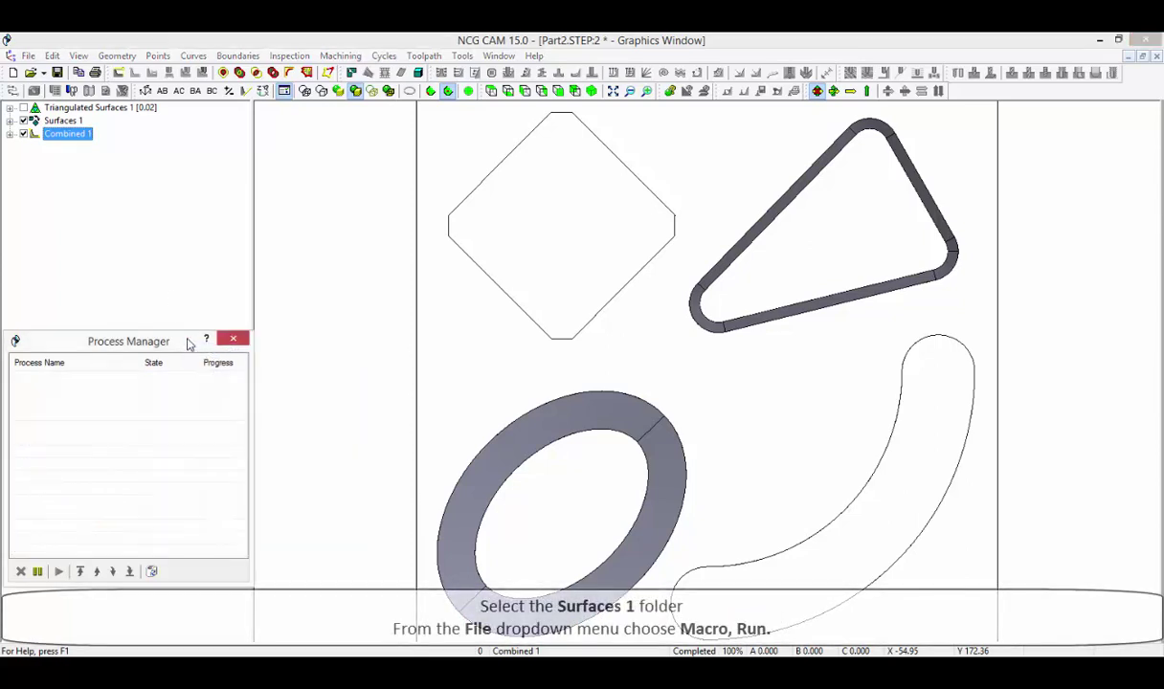
# - Run the macro Part3.mco on the Surfaces 1 folder
pyautogui.click(63, 120)
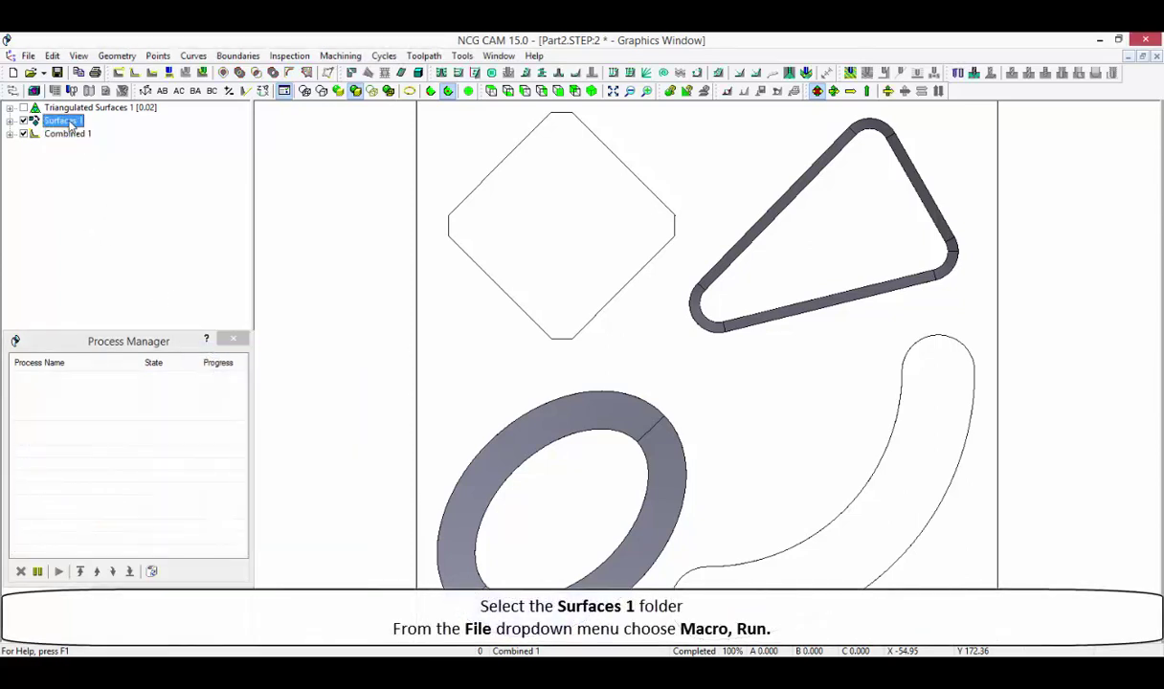
pyautogui.click(28, 56)
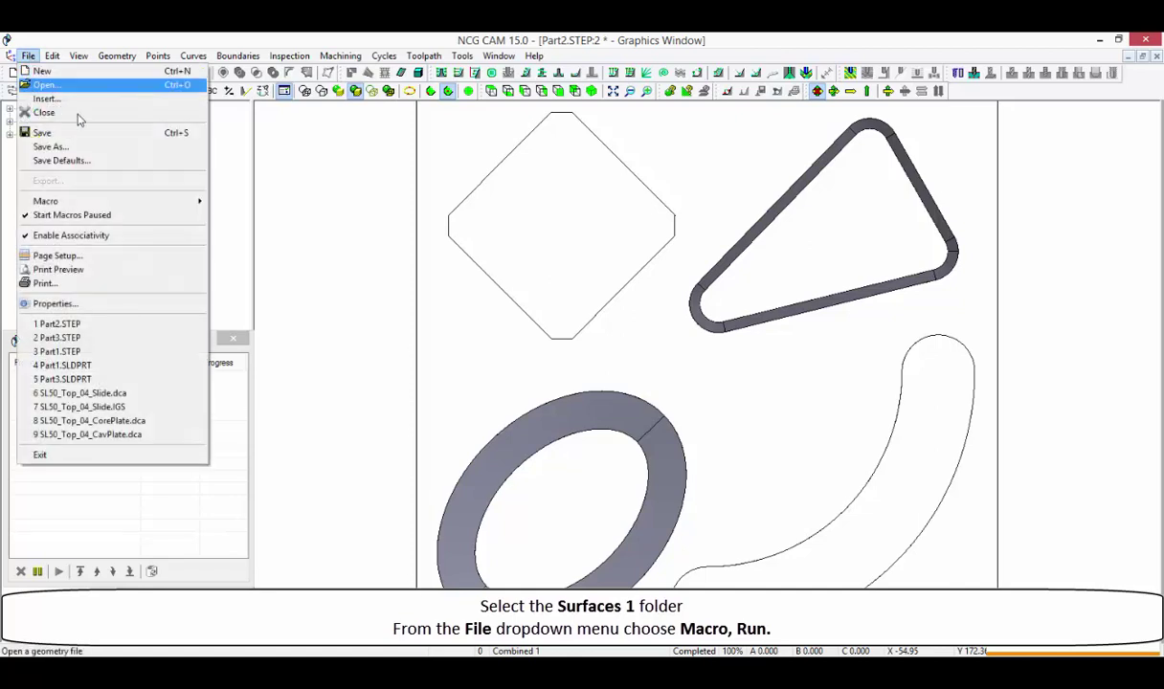
pyautogui.moveTo(144, 200)
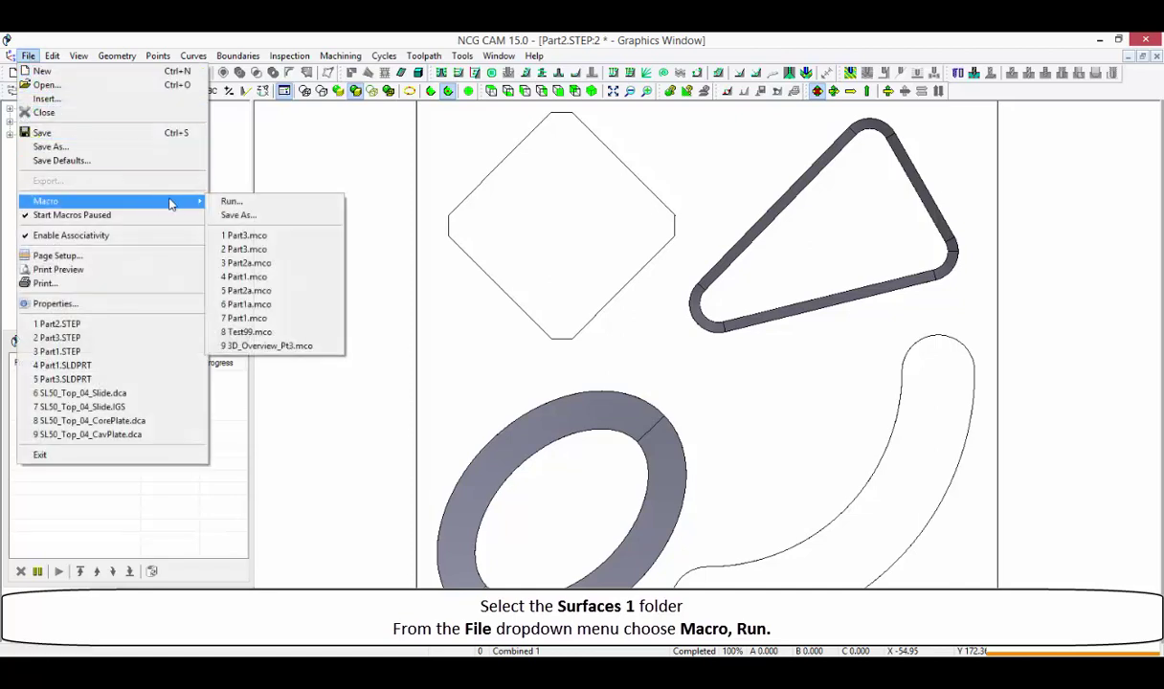
pyautogui.click(247, 202)
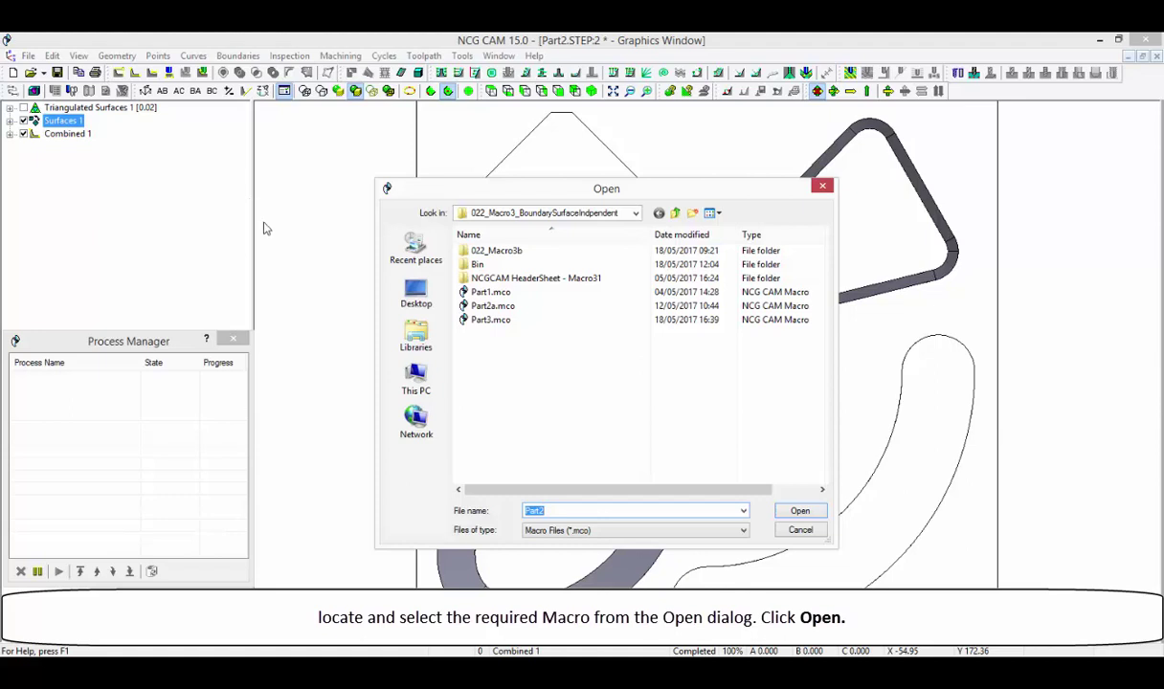
pyautogui.click(484, 321)
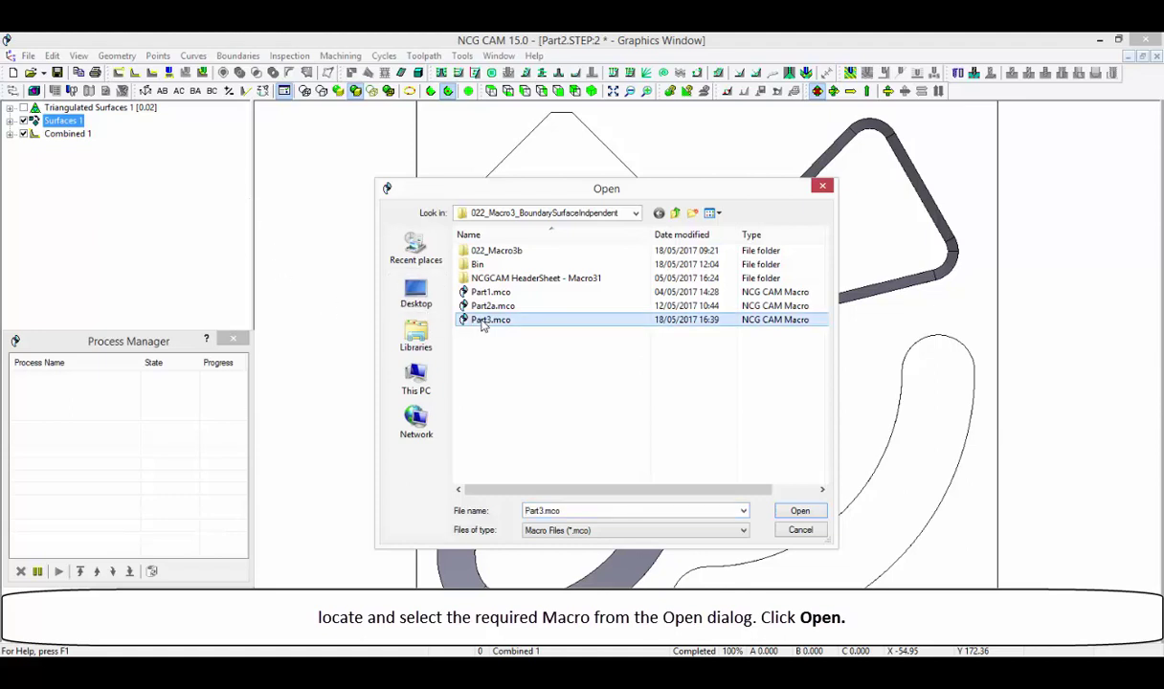
pyautogui.click(783, 512)
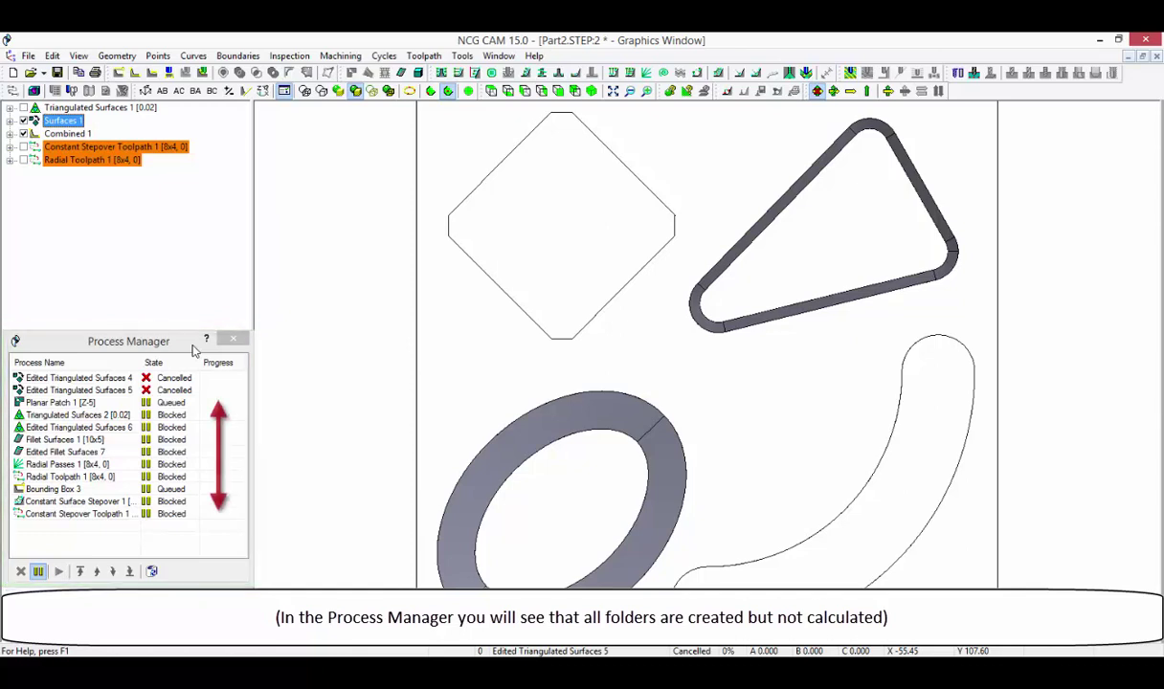
# - Set the height of the queued Planar Patch 1 process to -6
pyautogui.click(67, 404)
pyautogui.rightClick(67, 406)
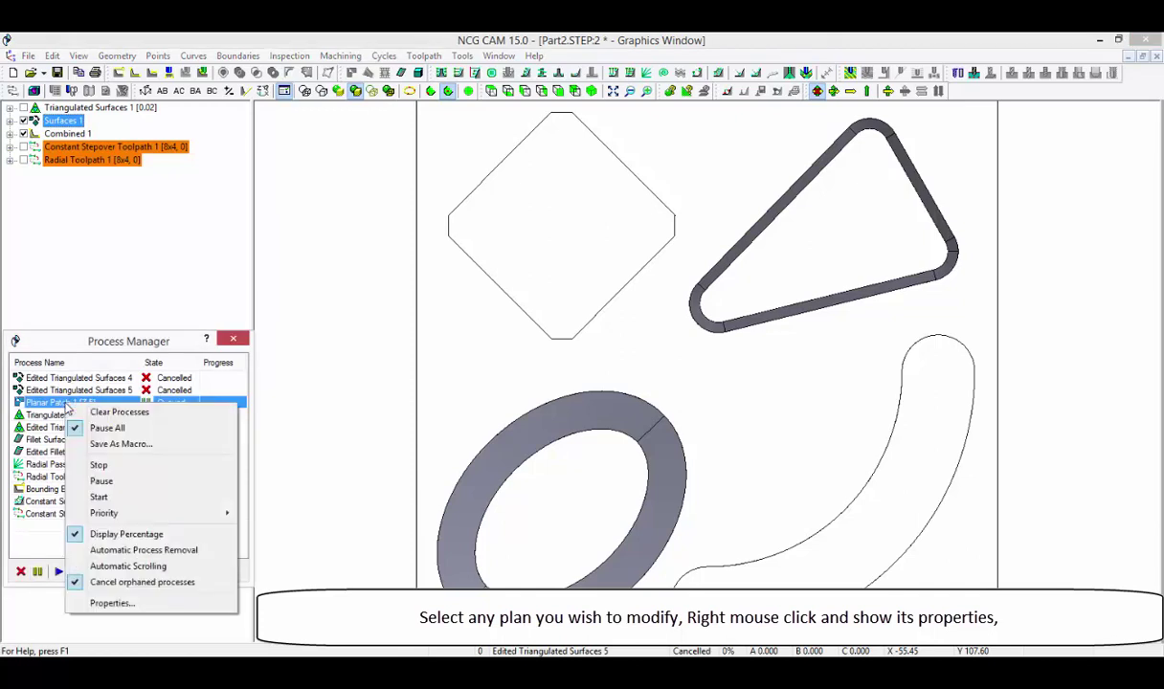
pyautogui.click(113, 604)
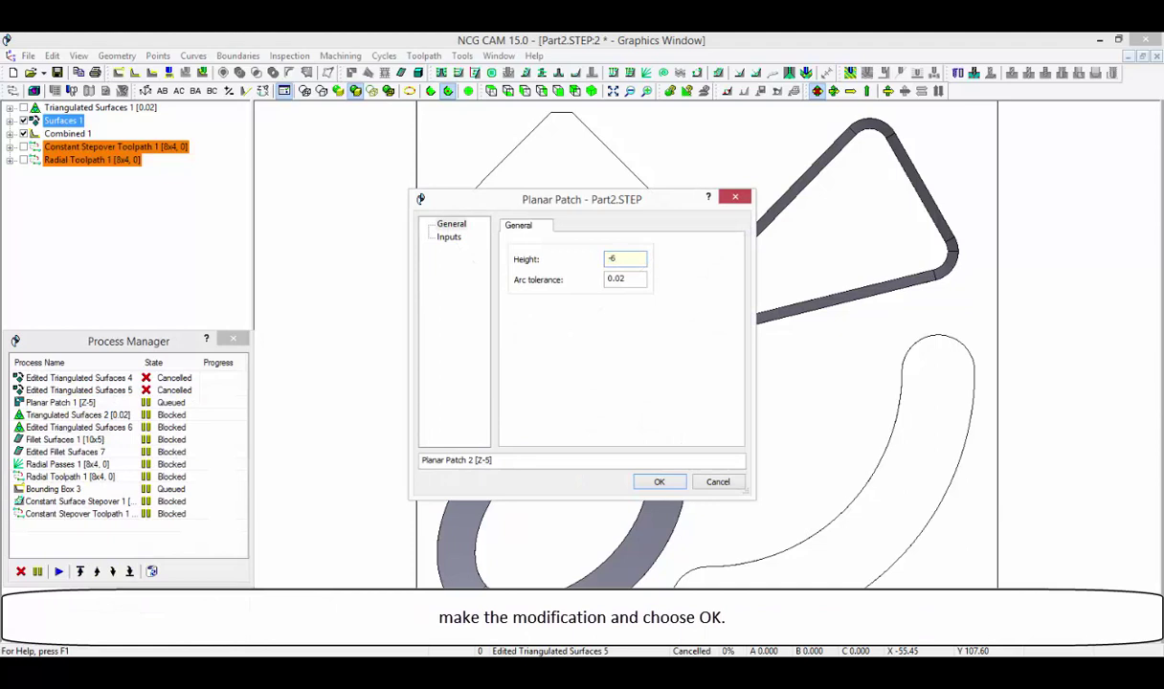
pyautogui.click(659, 482)
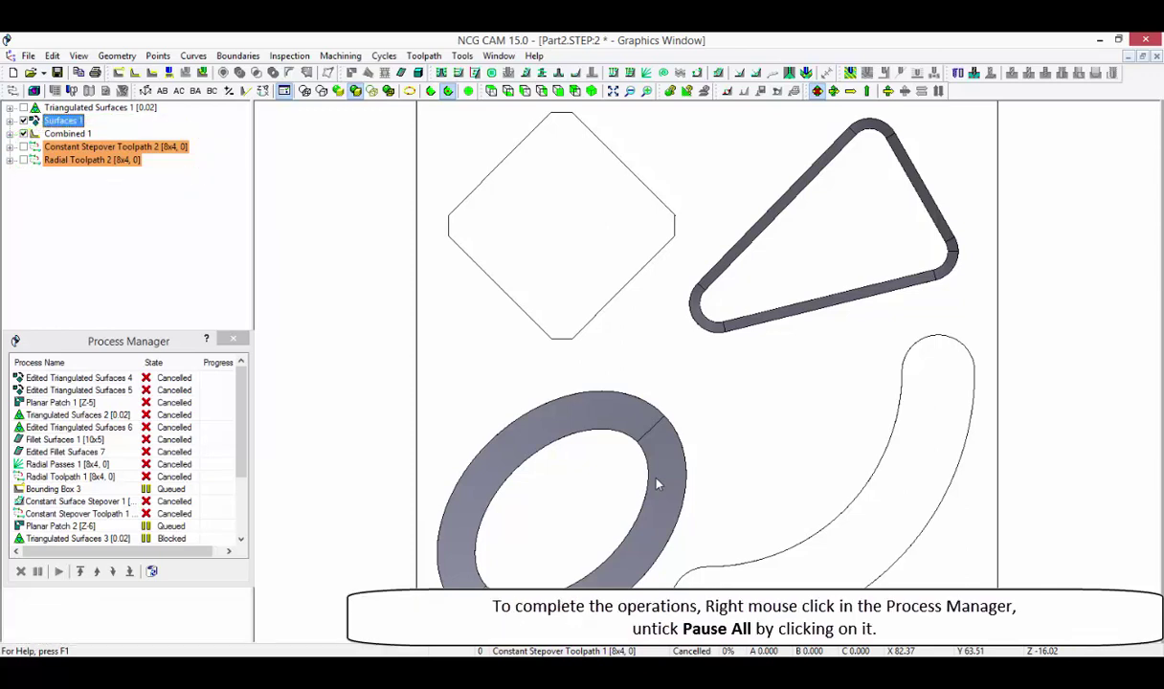
# - Turn off Pause All to calculate the queued processes, and show the constant stepover and radial toolpaths
pyautogui.rightClick(172, 428)
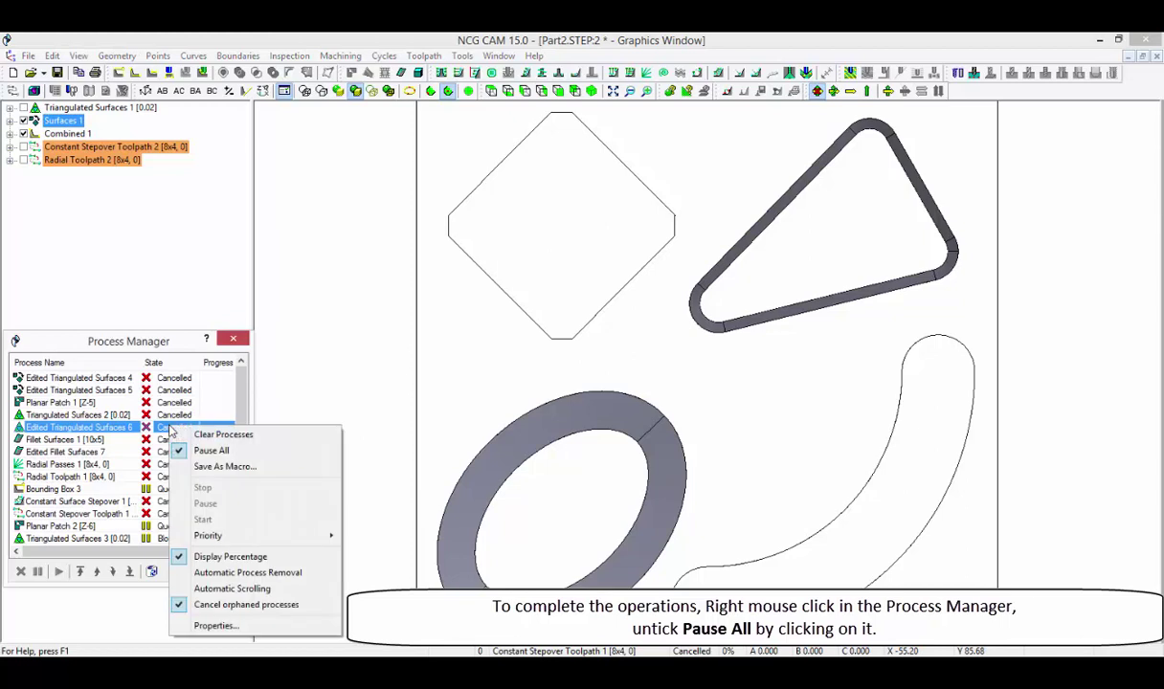
pyautogui.click(241, 454)
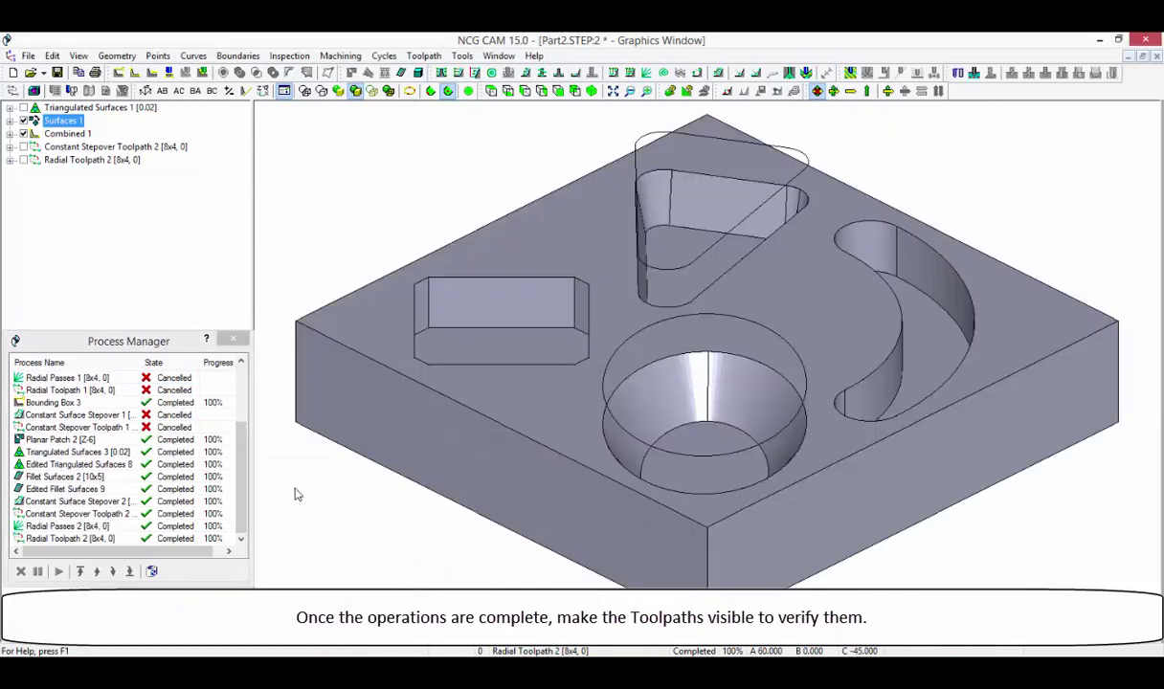
pyautogui.click(23, 147)
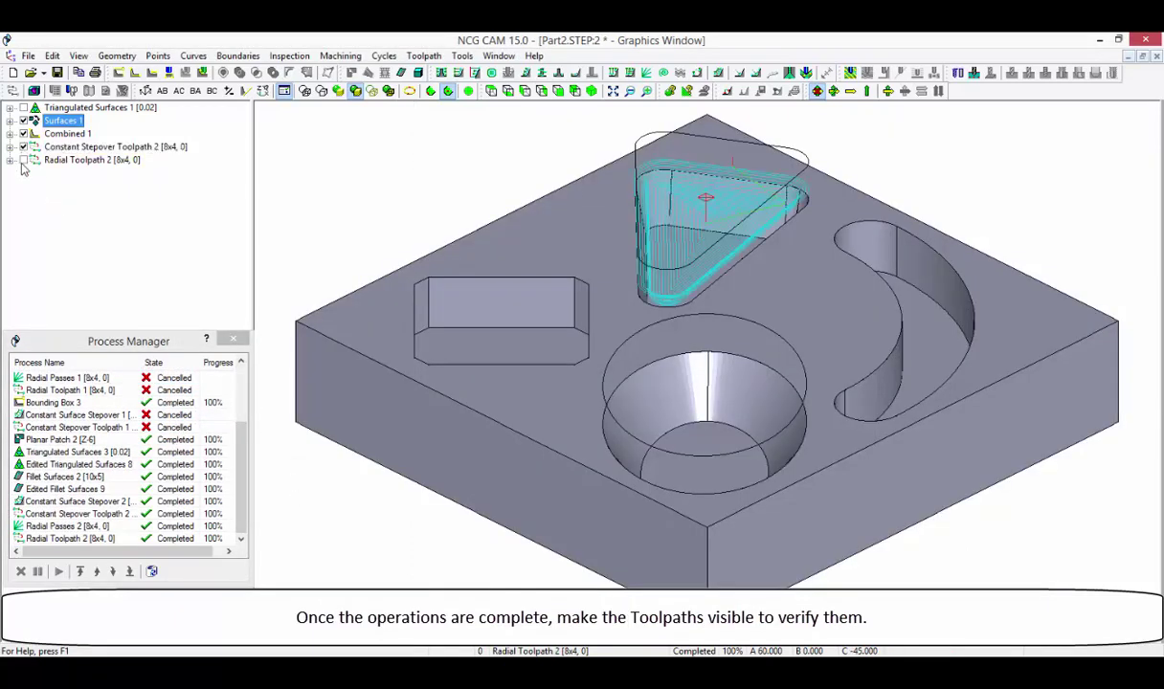
pyautogui.click(23, 160)
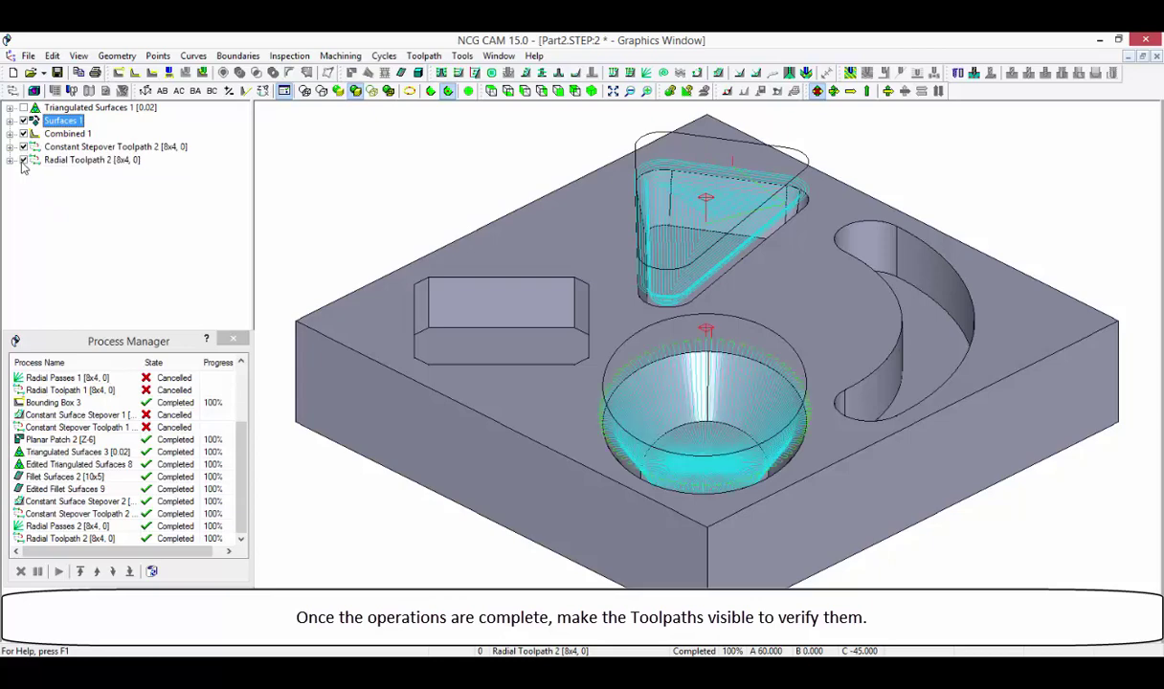